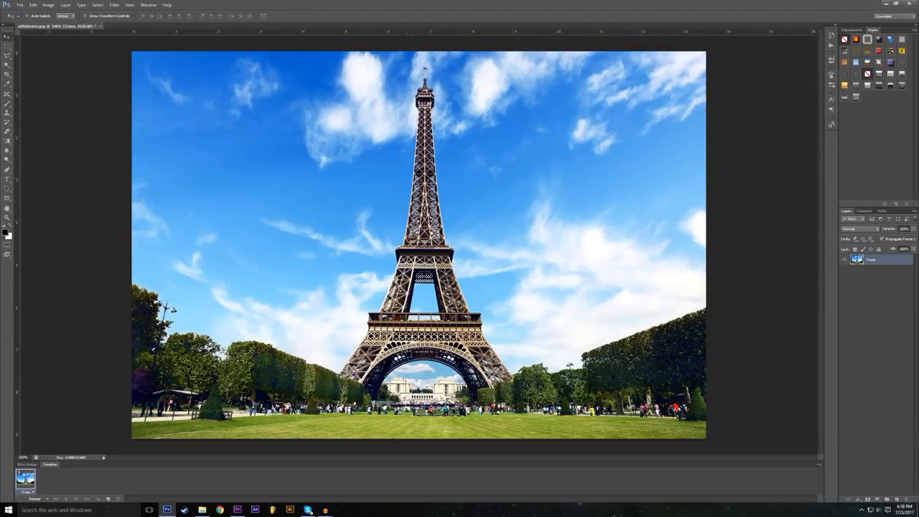
Step: Choose the Pen tool and add a new empty layer above the Tower layer
left_click(7, 217)
left_click_drag(388, 308, 420, 301)
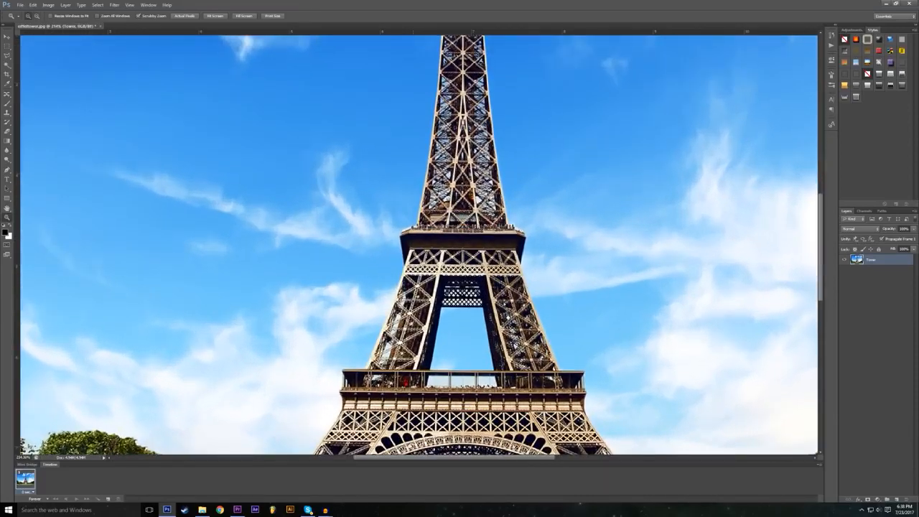
scroll(419, 245, "down", 5)
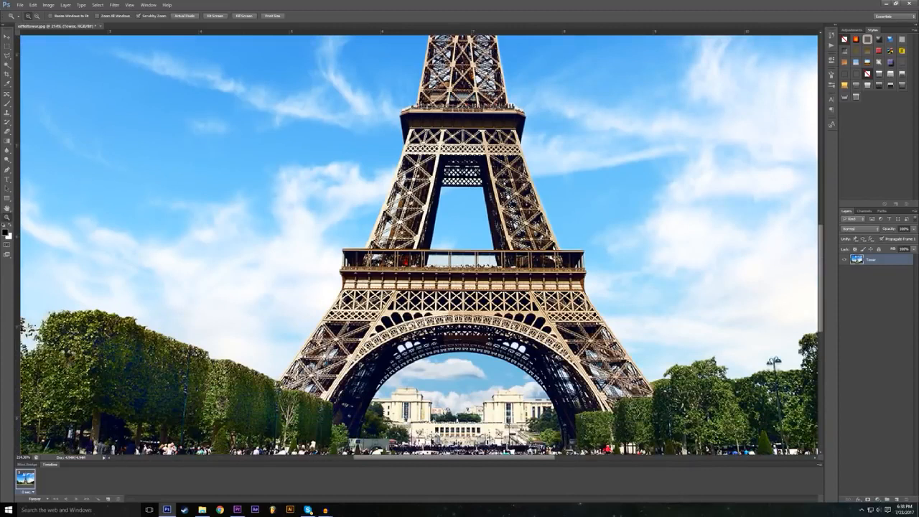
scroll(378, 333, "down", 1)
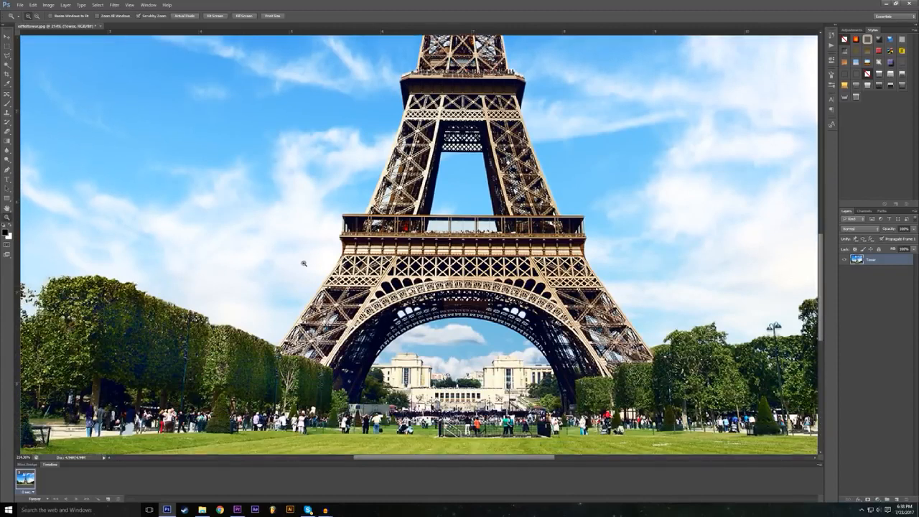
scroll(385, 329, "down", 1)
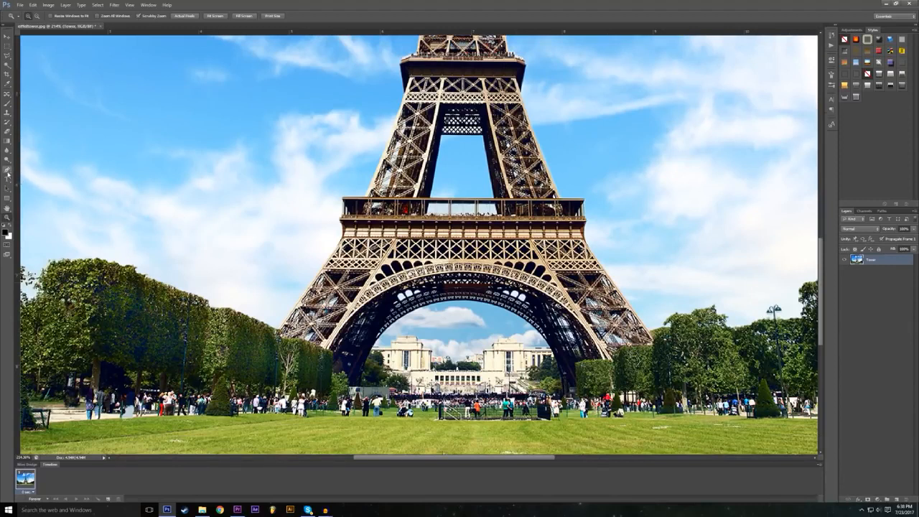
left_click(7, 170)
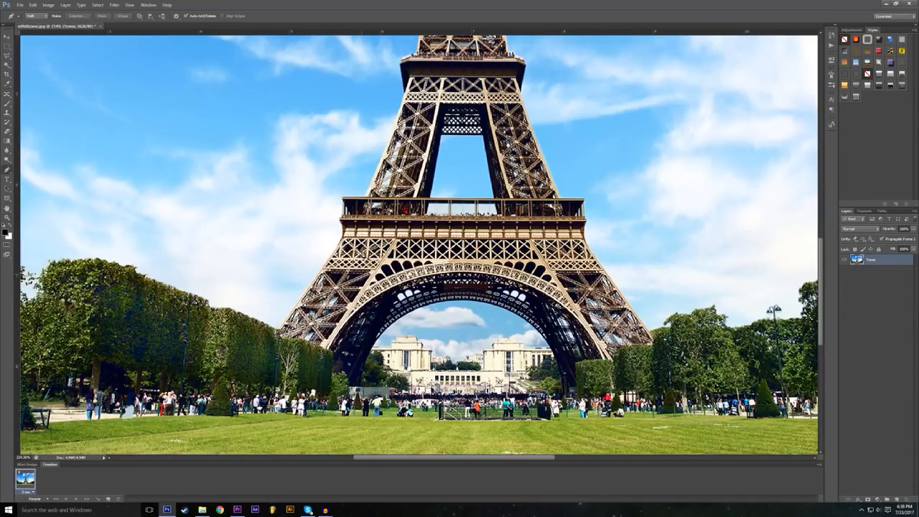
scroll(578, 222, "up", 1)
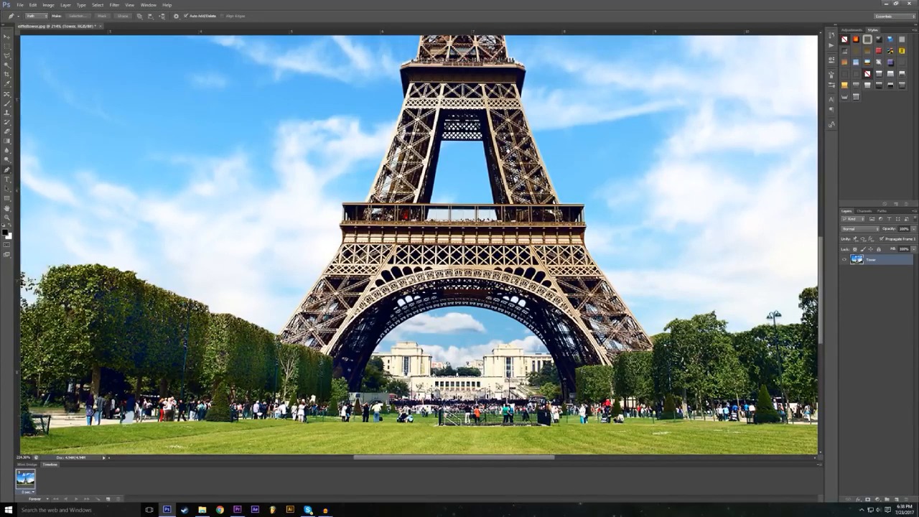
left_click(897, 499)
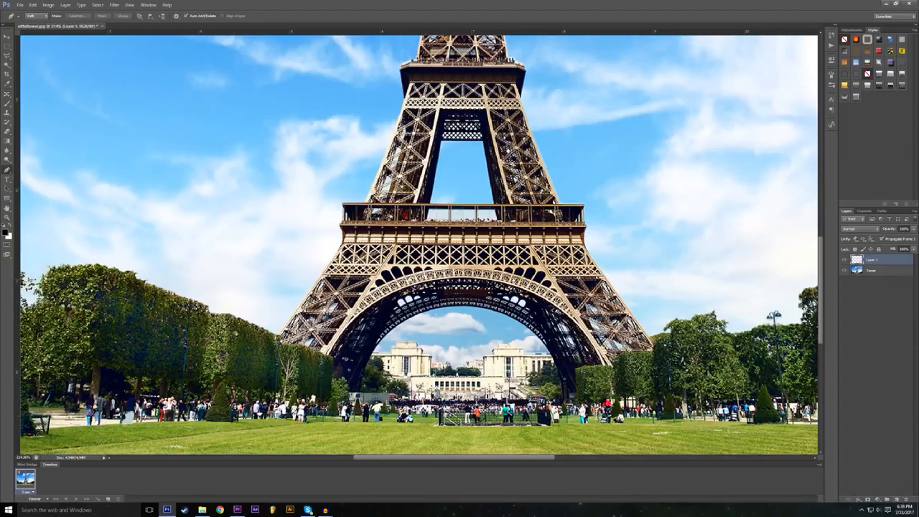
Step: Start a Pen path up the outside of the tower's lower left leg and around the first platform's left end
scroll(310, 267, "up", 2)
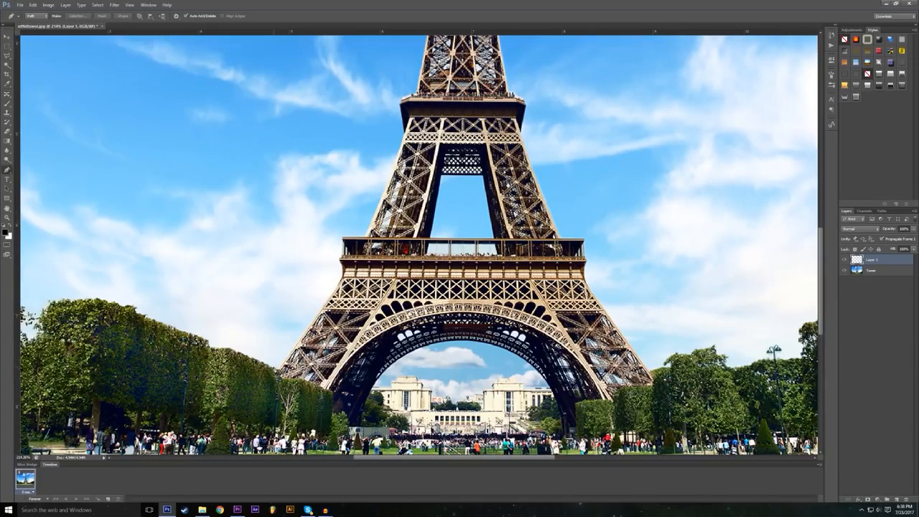
left_click(319, 303)
left_click(335, 275)
left_click_drag(334, 259, 325, 257)
left_click(333, 235)
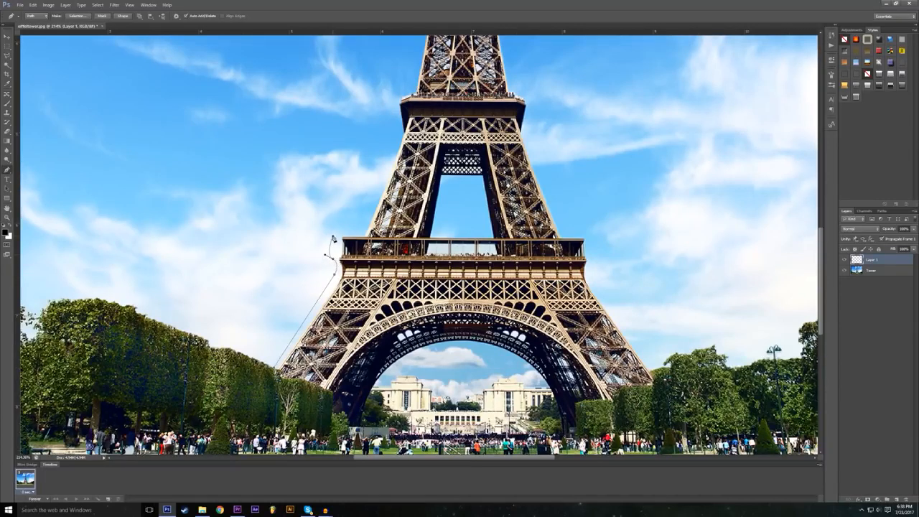
left_click(336, 232)
left_click(365, 230)
Step: Continue the path up the tower's left side to the left corner of the second platform
scroll(388, 219, "up", 3)
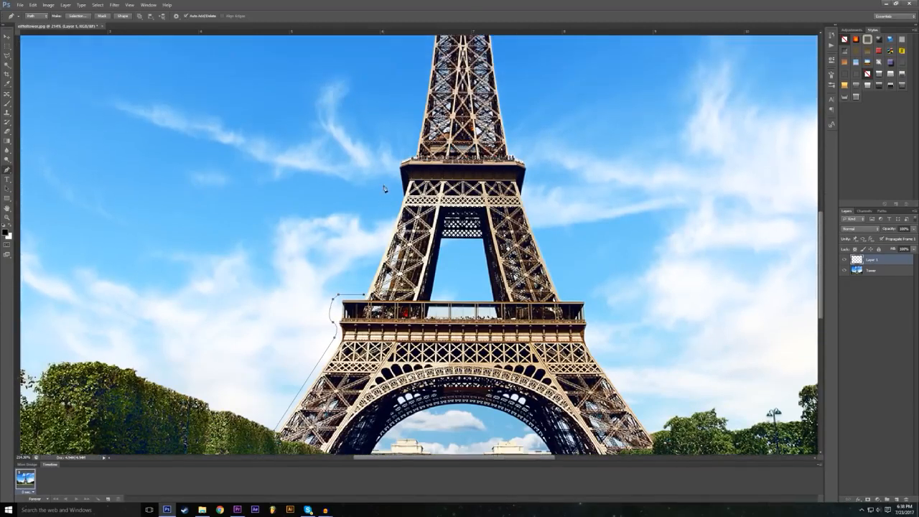
left_click(399, 209)
scroll(399, 209, "up", 2)
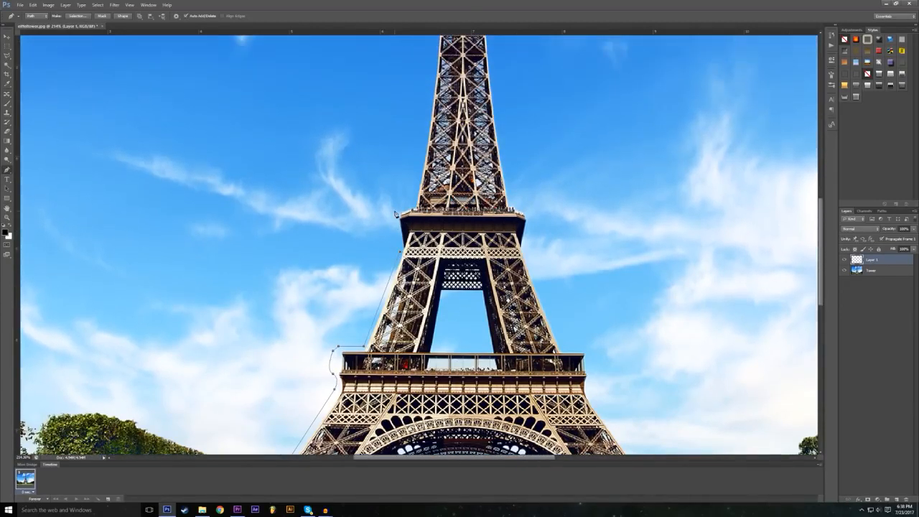
left_click(396, 213)
Step: Extend the path up the left side of the upper tower and around the antenna tip
scroll(420, 188, "up", 8)
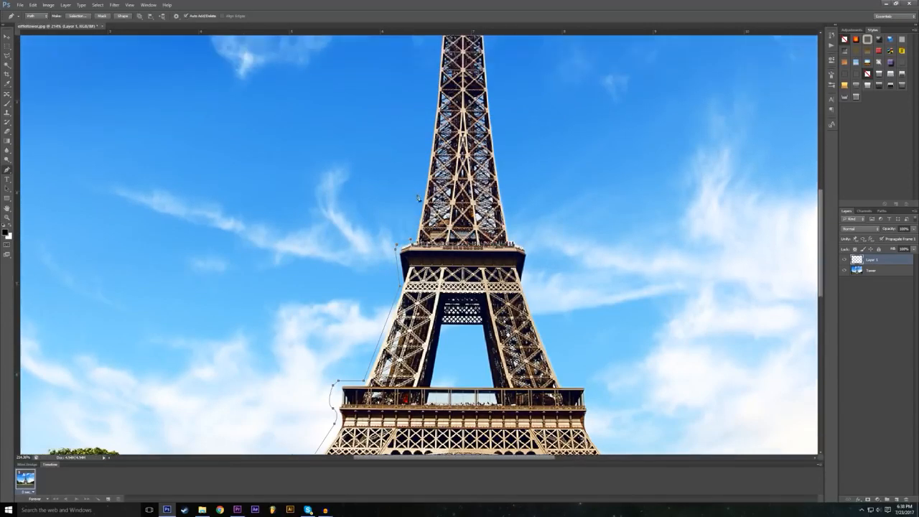
scroll(420, 187, "up", 2)
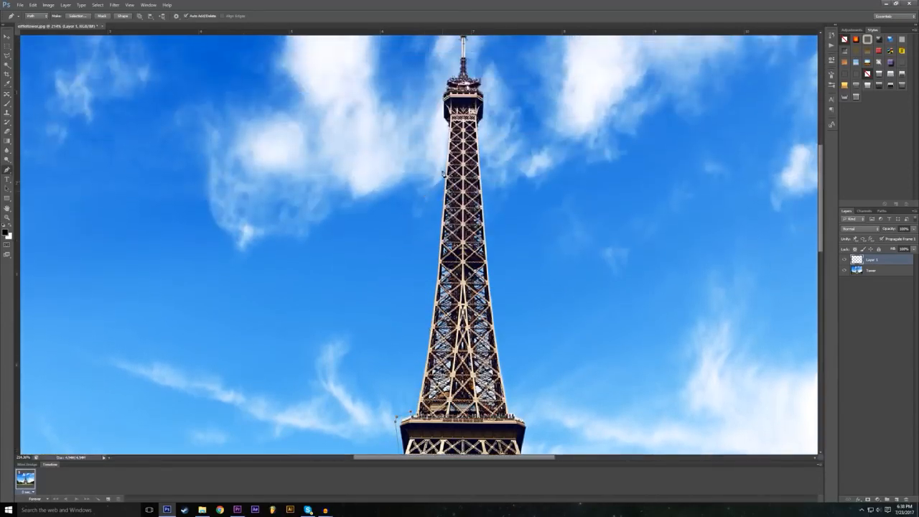
left_click_drag(442, 135, 442, 78)
scroll(442, 78, "up", 3)
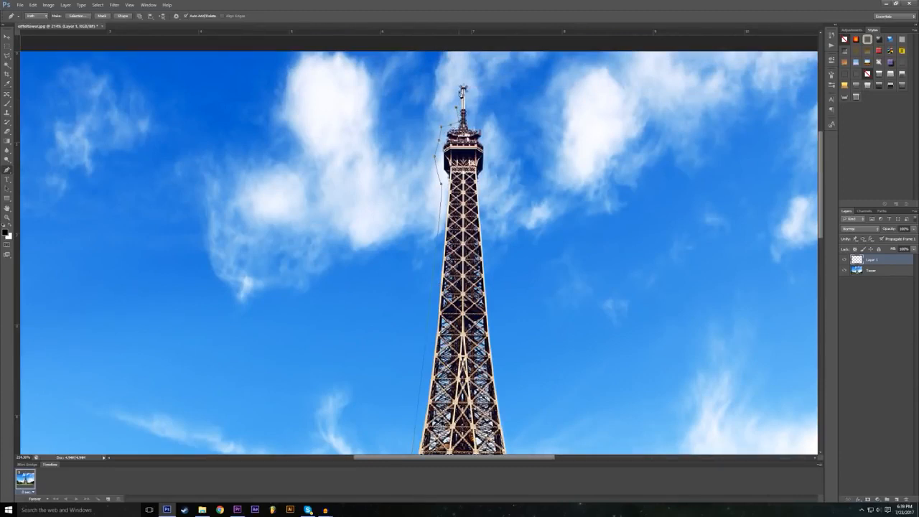
left_click(456, 85)
left_click(459, 76)
left_click(467, 78)
left_click(472, 84)
Step: Trace the path down the right side of the top deck and upper tower to the second platform's right corner
left_click(472, 108)
left_click(488, 154)
left_click(486, 170)
scroll(502, 288, "down", 5)
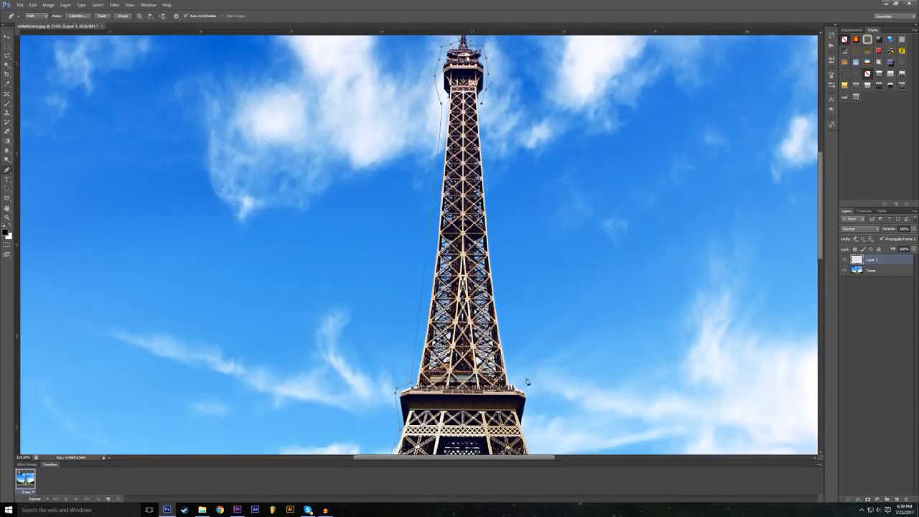
left_click_drag(515, 382, 534, 395)
scroll(534, 394, "down", 1)
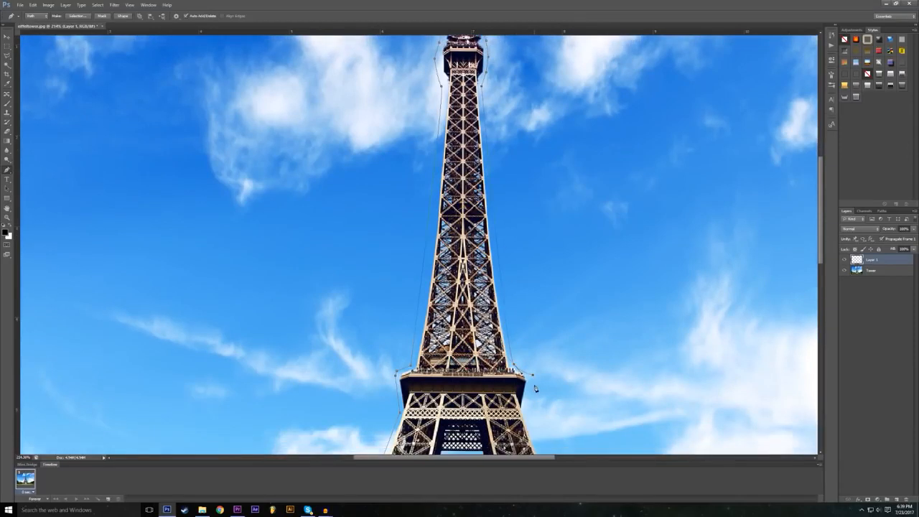
Step: Carry the path around the first platform's right end and down the right leg, closing the outline through the lawn
scroll(530, 411, "down", 6)
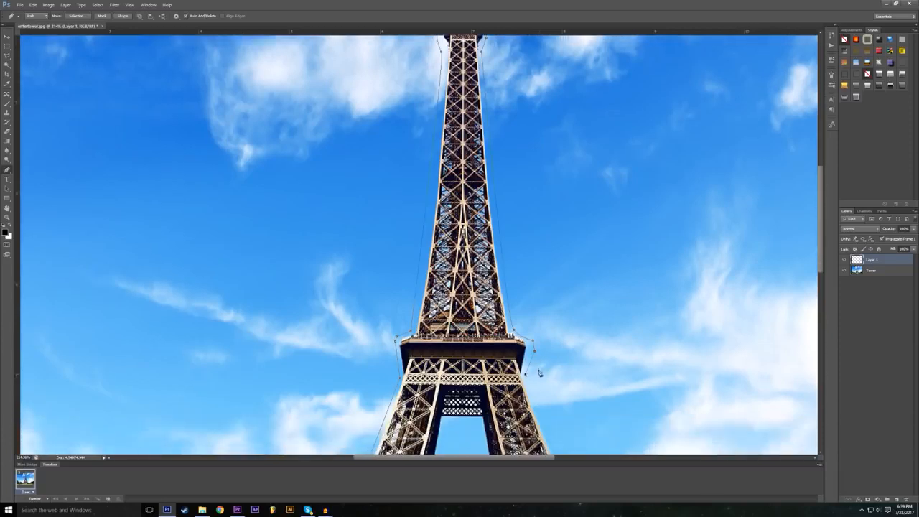
scroll(548, 366, "down", 4)
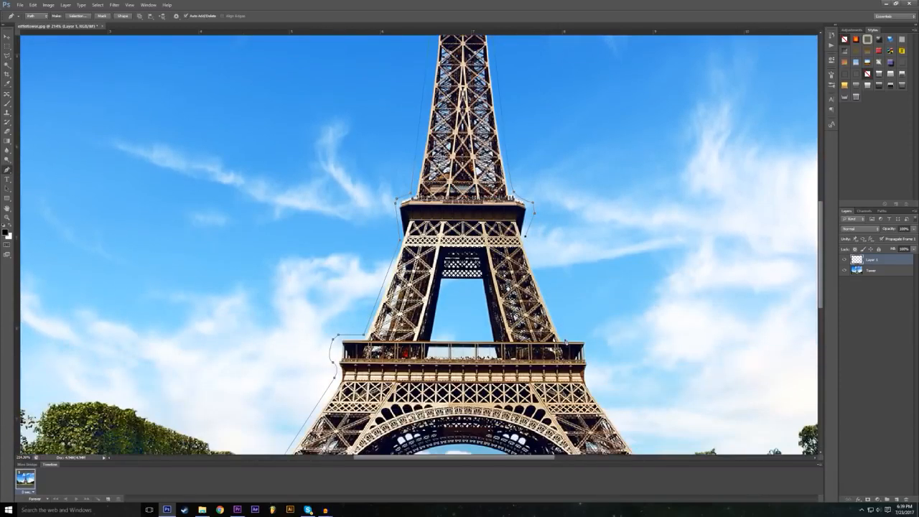
left_click_drag(565, 341, 590, 339)
scroll(595, 348, "down", 2)
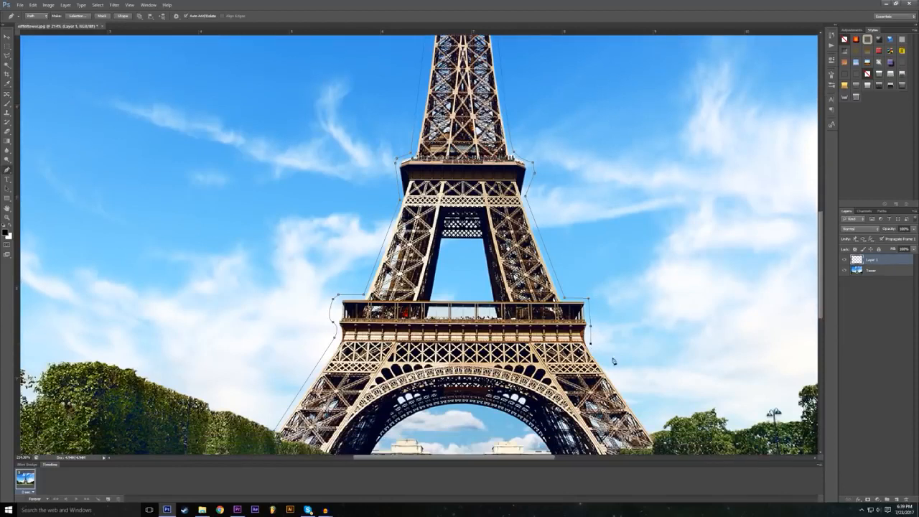
scroll(594, 347, "down", 3)
scroll(651, 376, "down", 2)
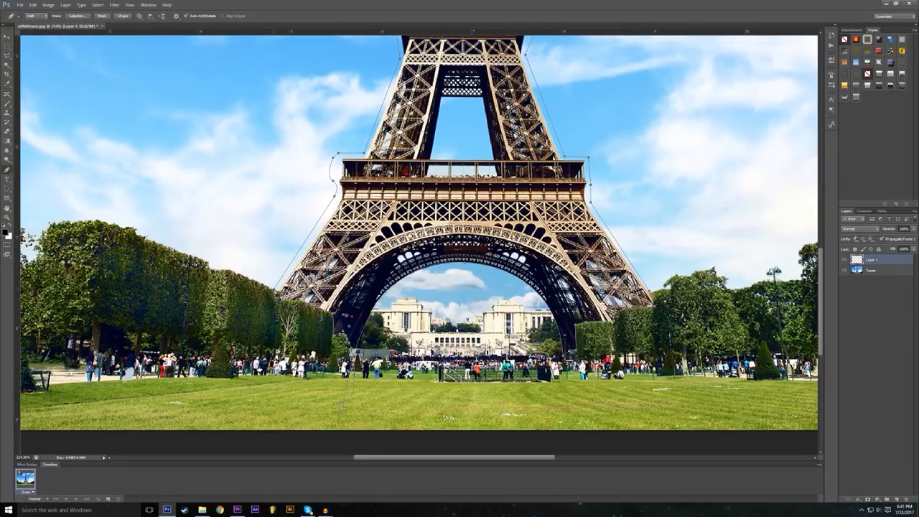
Step: Convert the closed tower path into a new anti-aliased selection
scroll(369, 266, "up", 2)
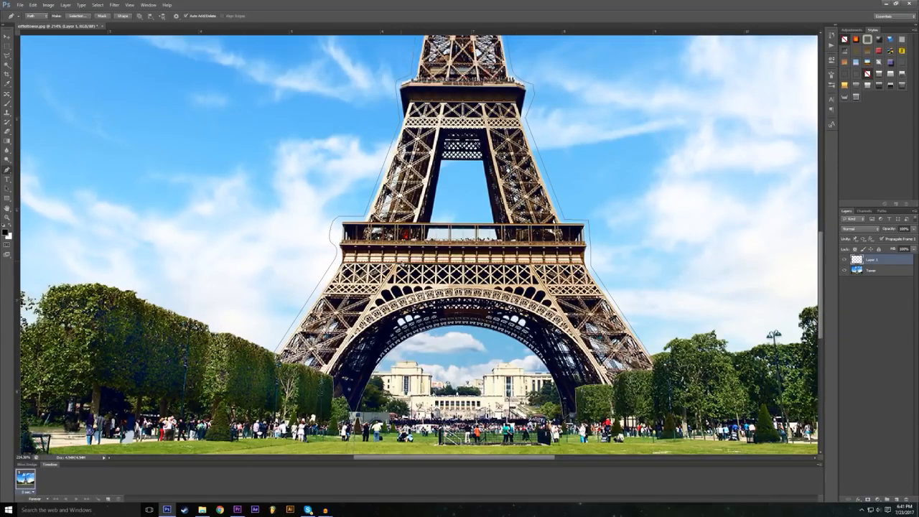
scroll(407, 265, "up", 3)
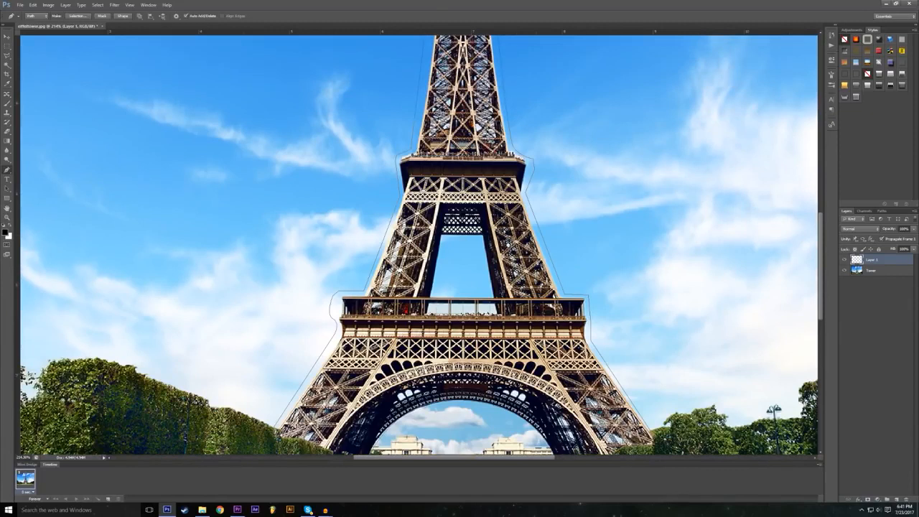
scroll(431, 294, "down", 2)
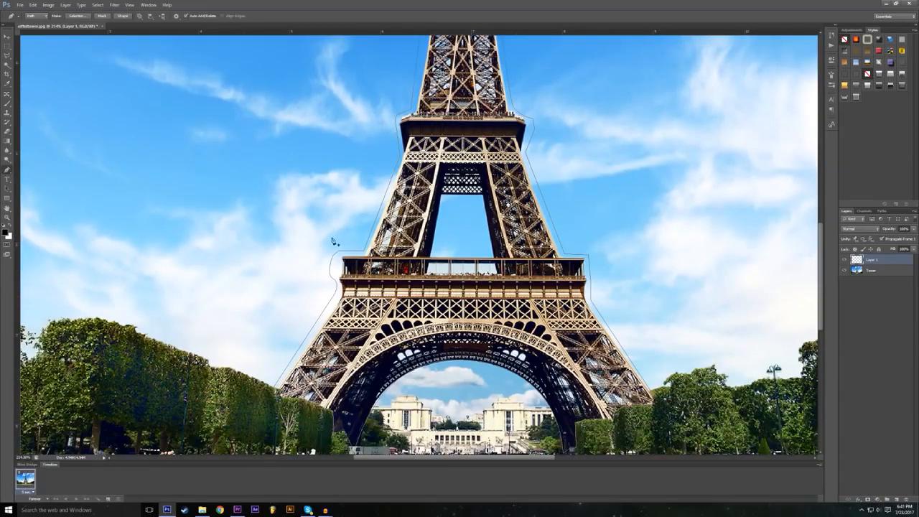
scroll(466, 316, "down", 1)
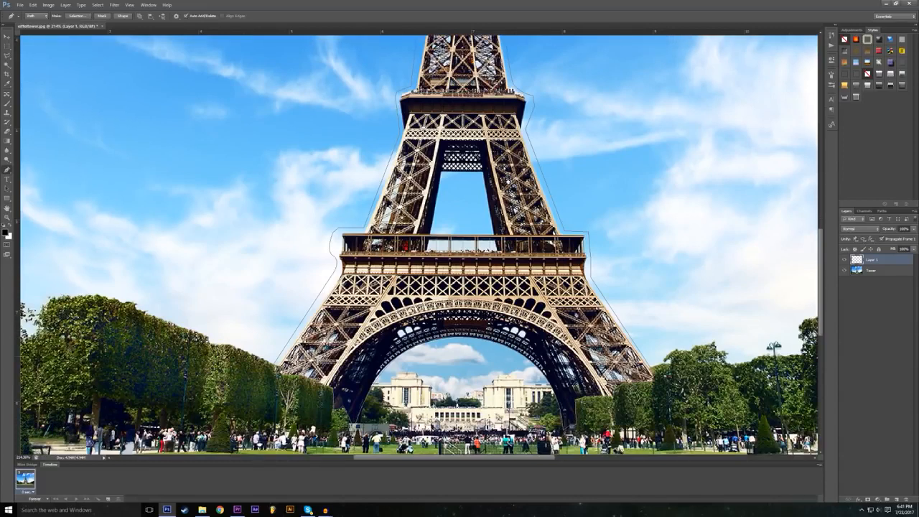
scroll(463, 232, "up", 3)
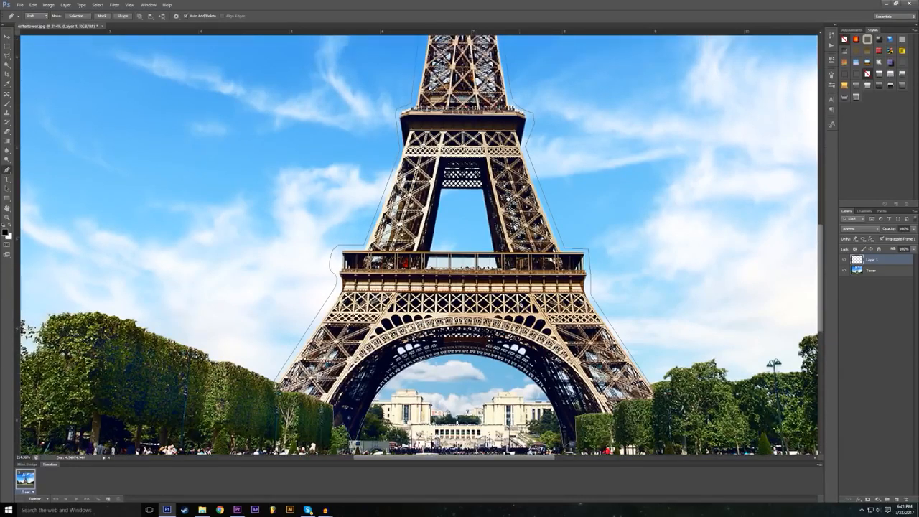
right_click(463, 232)
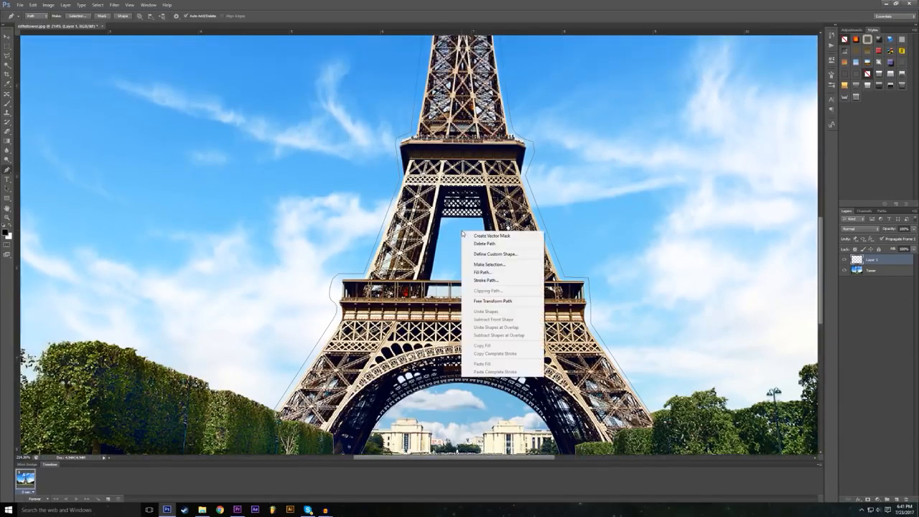
left_click(480, 265)
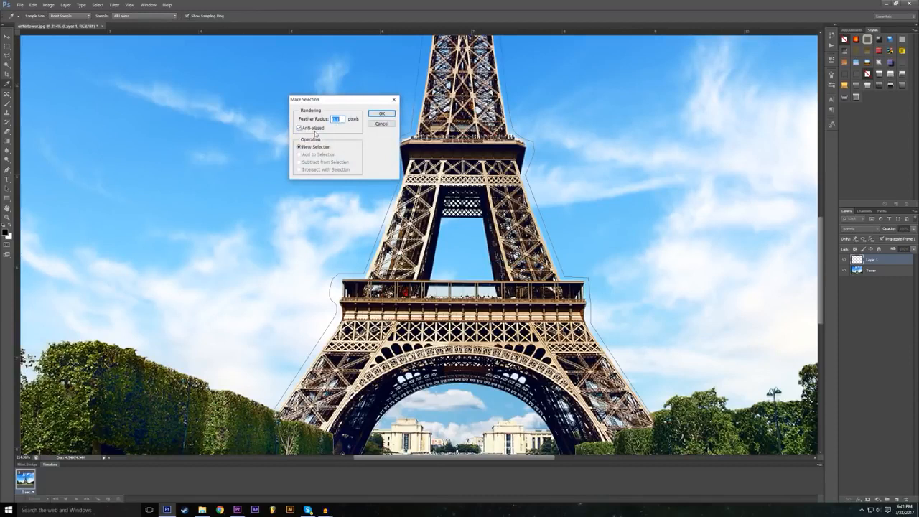
left_click(382, 114)
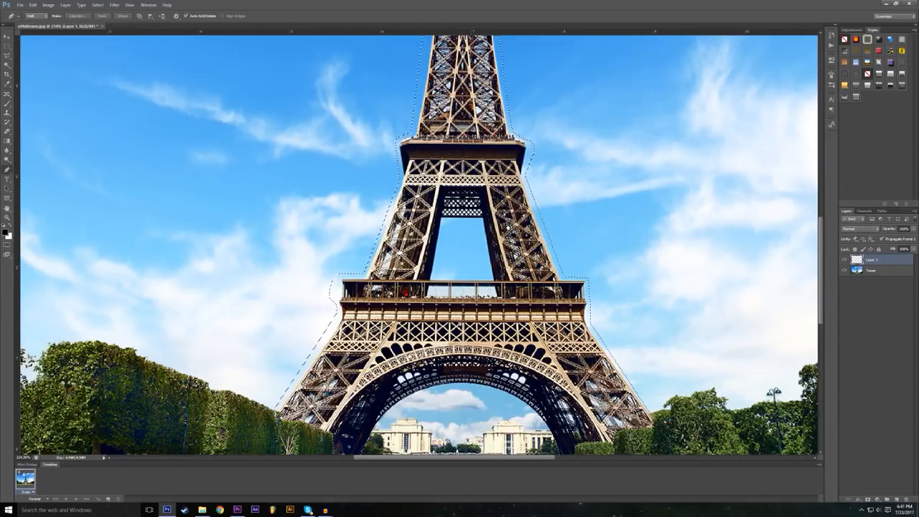
Step: At 100% zoom, use the Clone Stamp to cover the tower's shaft above the second platform with plain blue sky
scroll(600, 280, "up", 2)
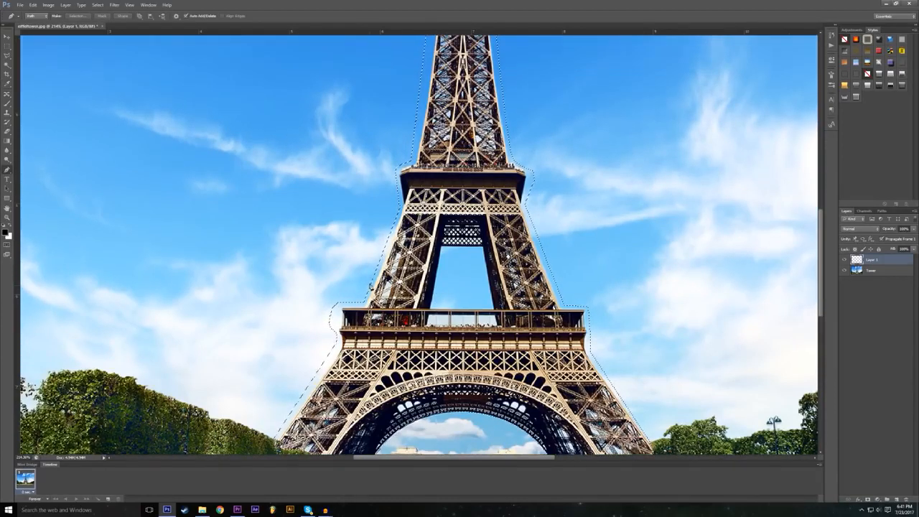
scroll(364, 282, "up", 8)
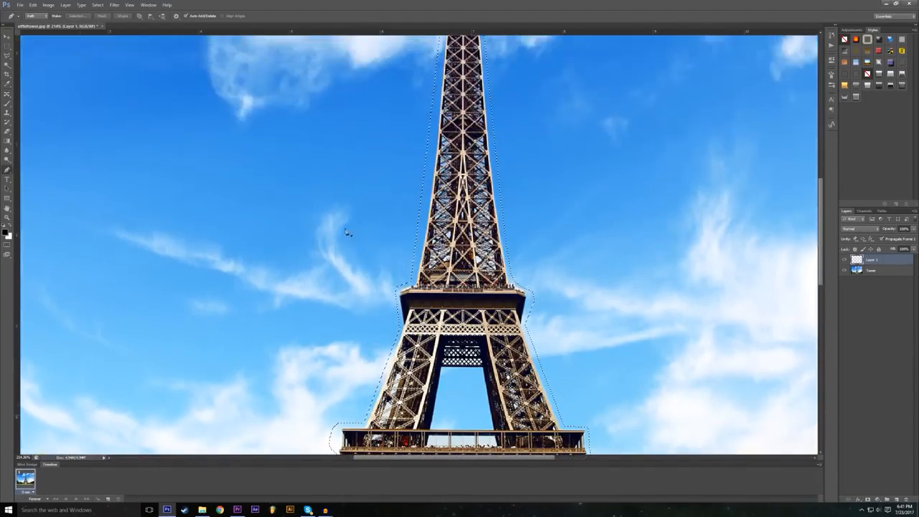
left_click(23, 457)
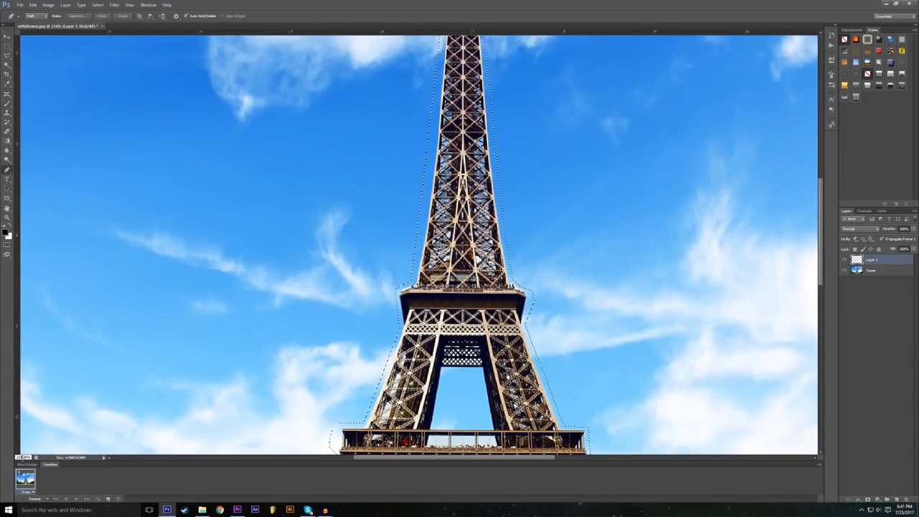
type("100")
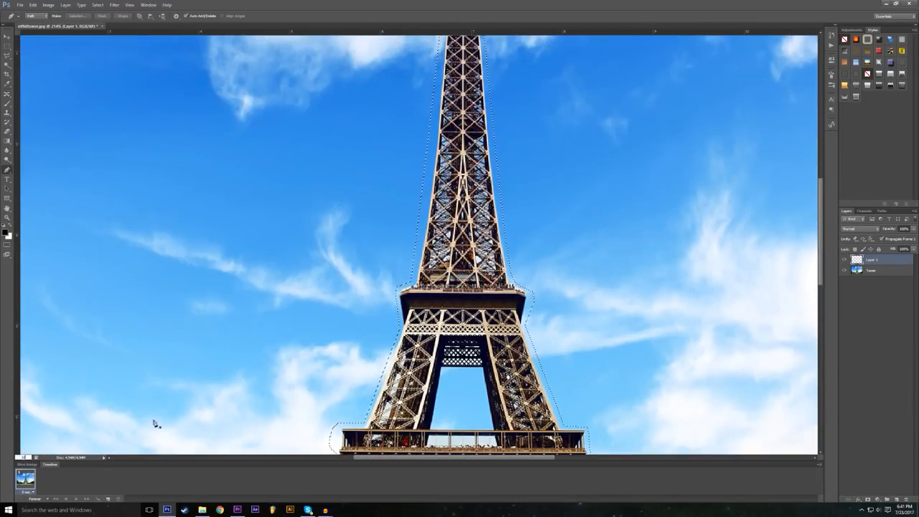
key("Return")
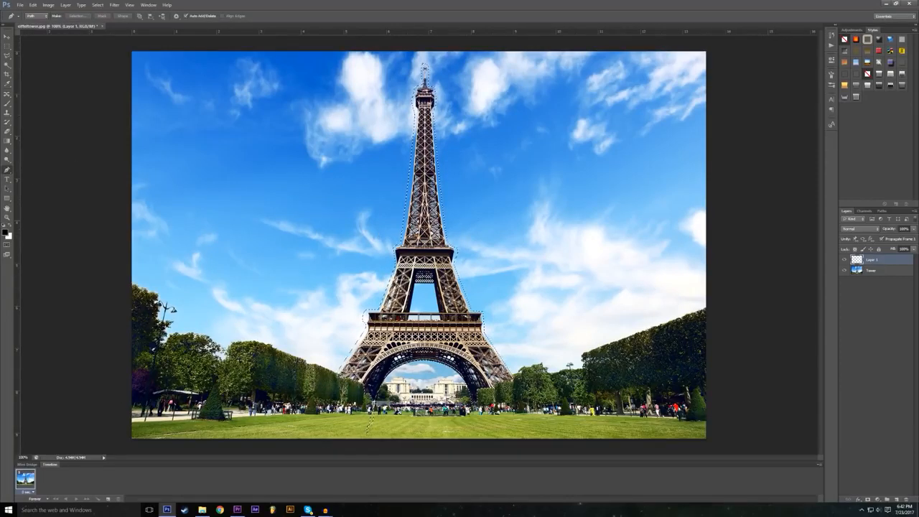
left_click(7, 113)
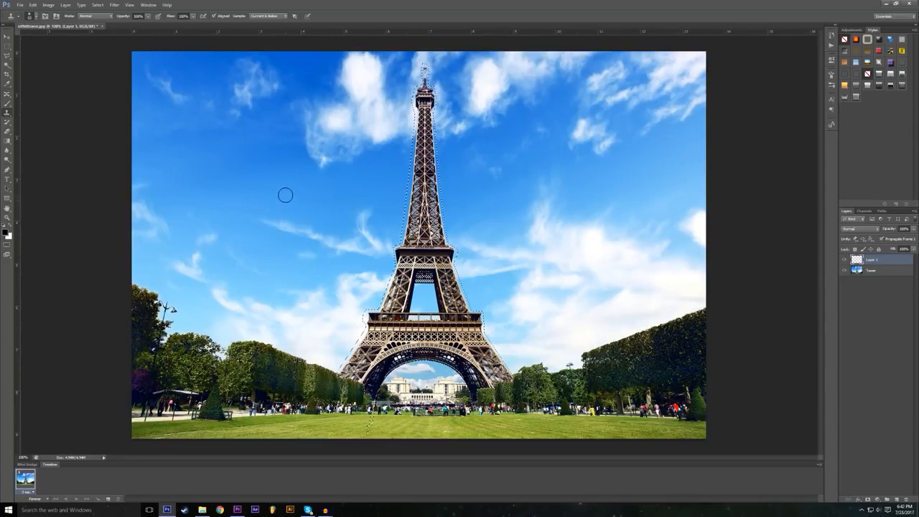
left_click(242, 191, "alt")
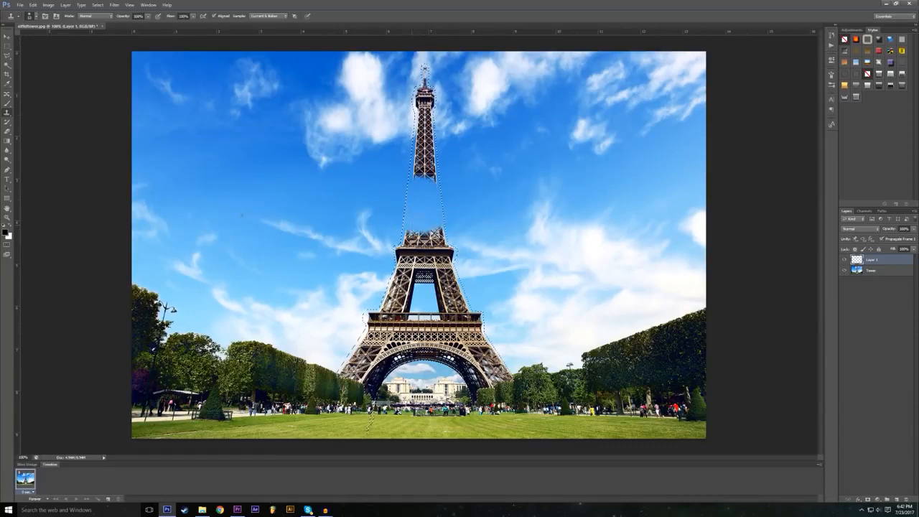
Step: Clone sky over the remaining lattice and the deck of the second platform
mouse_move(432, 237)
left_mouse_down()
mouse_move(419, 243)
mouse_move(444, 258)
left_mouse_up()
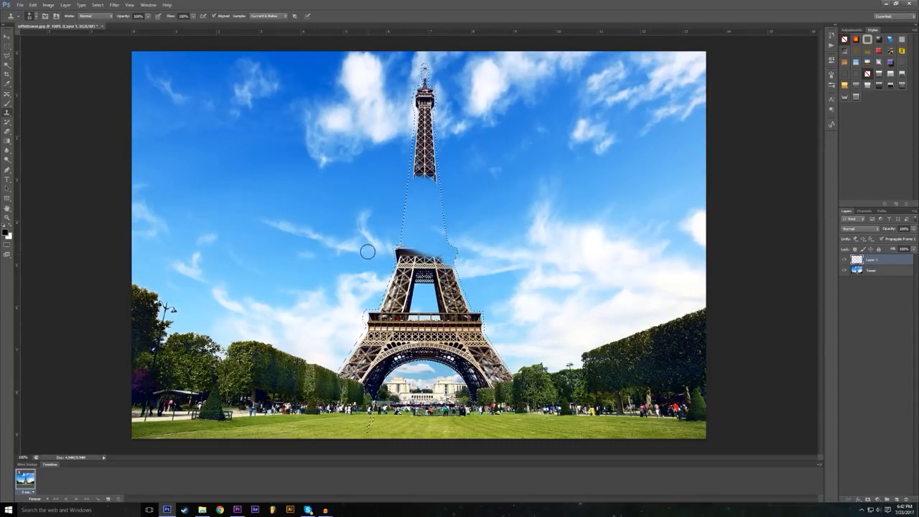
left_click_drag(381, 252, 403, 253)
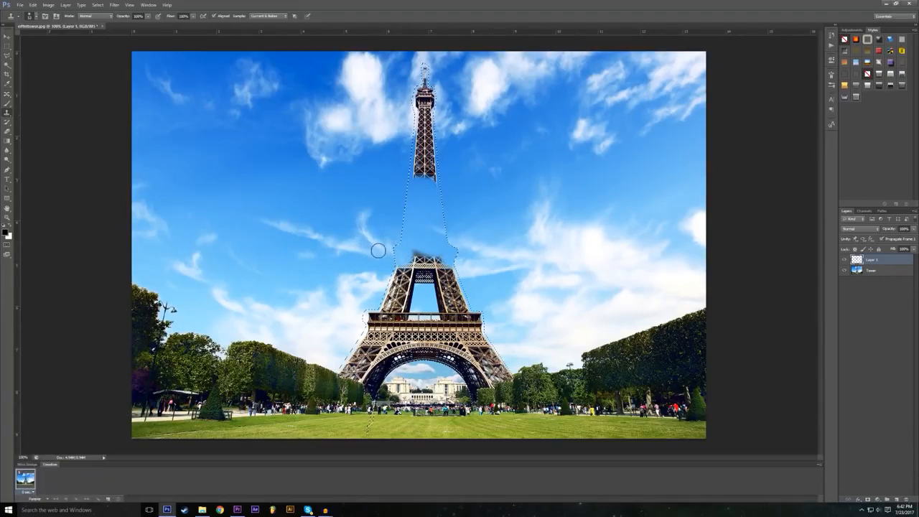
left_click(376, 247, "alt")
left_click(333, 240, "alt")
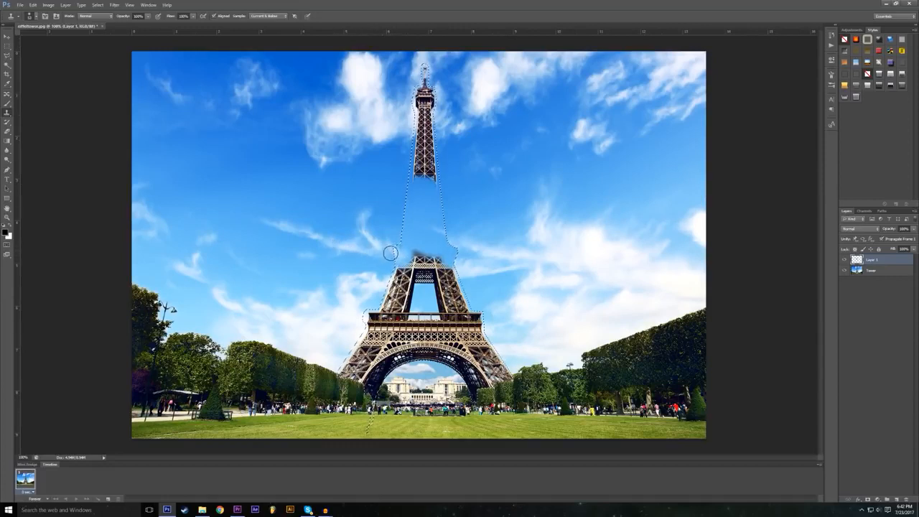
Step: Clone sky and clouds sampled from both sides over the tower section between the second and first platforms
mouse_move(404, 253)
left_mouse_down()
mouse_move(433, 259)
mouse_move(422, 241)
mouse_move(453, 257)
mouse_move(503, 254)
mouse_move(451, 263)
mouse_move(447, 253)
mouse_move(443, 266)
mouse_move(441, 257)
mouse_move(464, 268)
mouse_move(459, 276)
mouse_move(424, 255)
mouse_move(367, 260)
mouse_move(398, 256)
mouse_move(422, 276)
mouse_move(431, 268)
mouse_move(455, 281)
mouse_move(449, 273)
mouse_move(412, 283)
mouse_move(428, 299)
mouse_move(447, 282)
mouse_move(439, 285)
mouse_move(457, 301)
left_mouse_up()
left_click(478, 266, "alt")
left_click(464, 267, "alt")
left_click(324, 251, "alt")
left_click(496, 265, "alt")
left_click(511, 286, "alt")
left_click(517, 298, "alt")
left_click(315, 290, "alt")
mouse_move(388, 302)
left_mouse_down()
mouse_move(398, 304)
mouse_move(396, 289)
mouse_move(408, 291)
mouse_move(393, 290)
mouse_move(415, 305)
mouse_move(406, 305)
left_mouse_up()
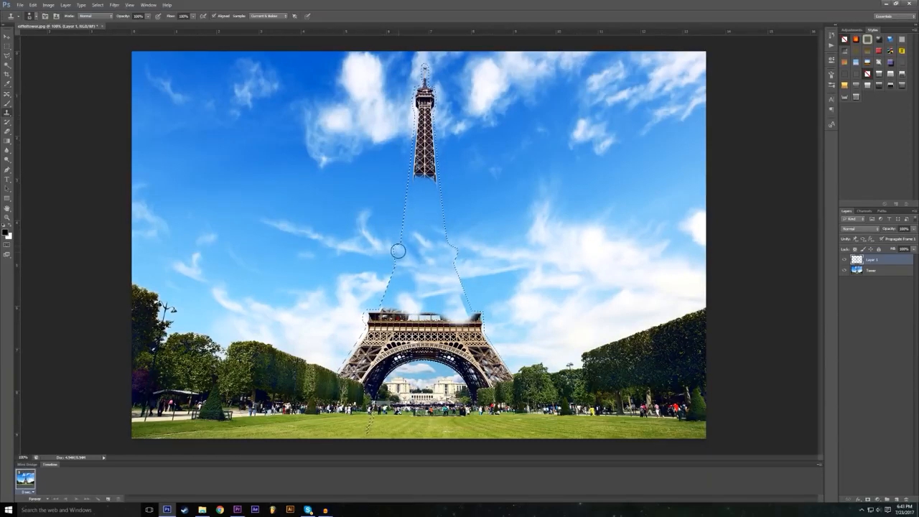
Step: Blend the cloned sky just above the first platform with fresh cloud samples from either side
left_click(367, 283, "alt")
mouse_move(387, 287)
left_mouse_down()
mouse_move(362, 283)
mouse_move(393, 291)
left_mouse_up()
left_click(342, 285, "alt")
left_click(472, 295, "alt")
left_click(494, 283, "alt")
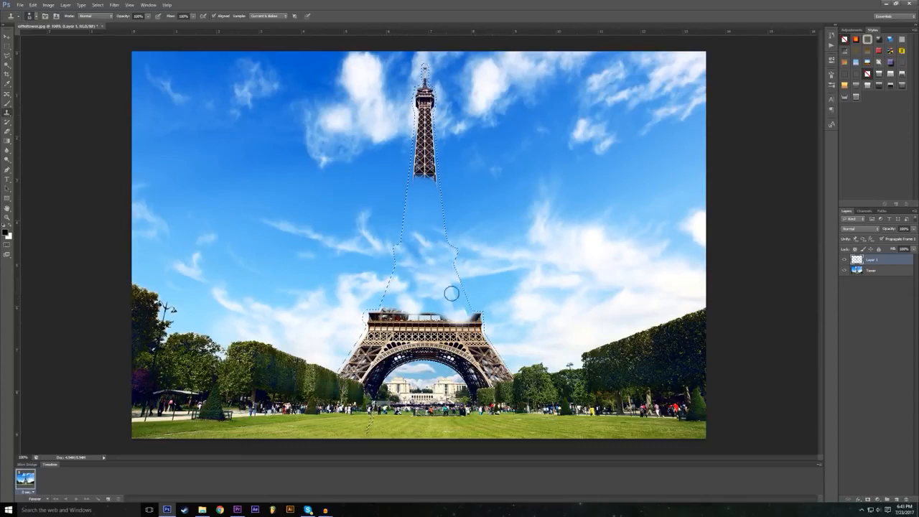
left_click(515, 288, "alt")
left_click_drag(468, 302, 438, 297)
left_click(506, 308, "alt")
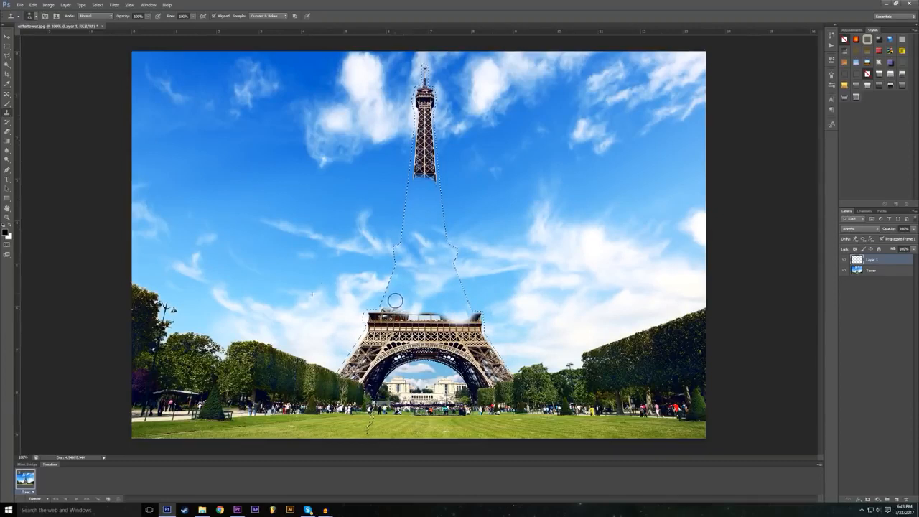
Step: Clone clouds over the first platform, the arch and the tower's legs
left_click(508, 275, "alt")
left_click_drag(406, 316, 389, 311)
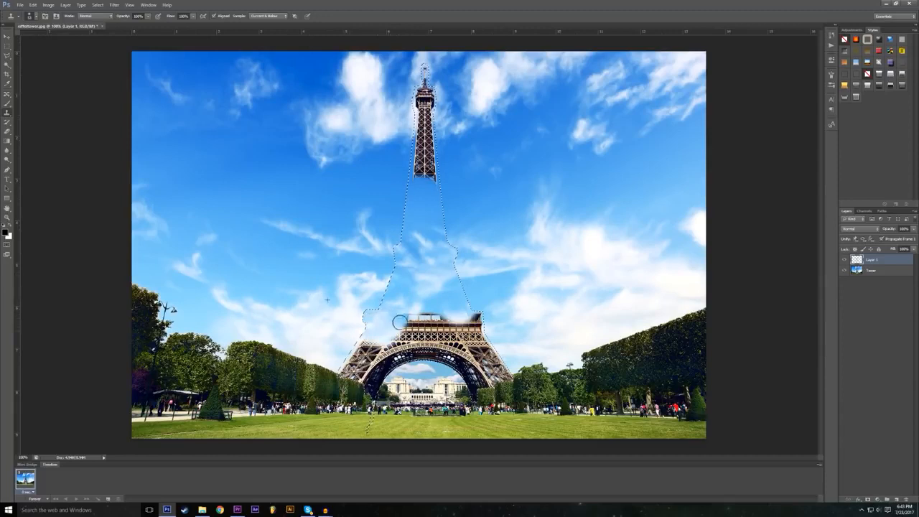
mouse_move(415, 317)
left_mouse_down()
mouse_move(430, 316)
mouse_move(392, 316)
left_mouse_up()
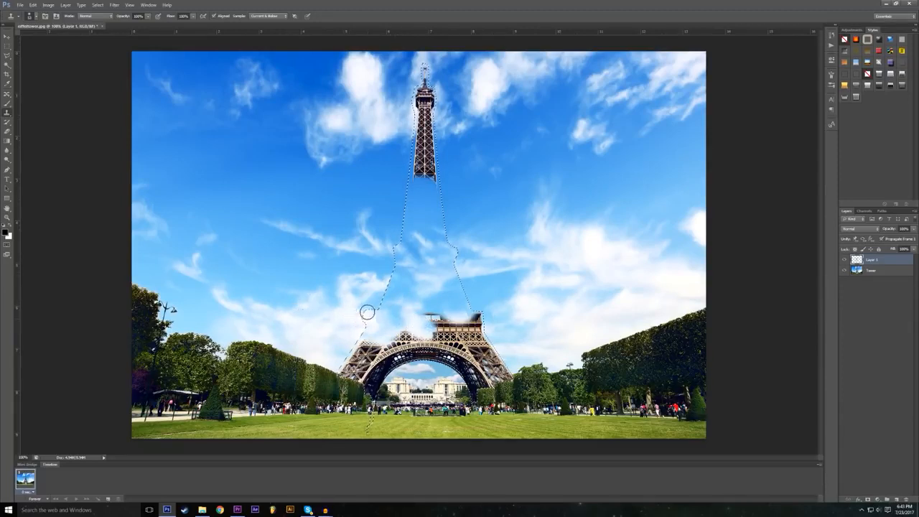
left_click(309, 303, "alt")
mouse_move(361, 333)
left_mouse_down()
mouse_move(358, 362)
mouse_move(347, 349)
mouse_move(325, 348)
mouse_move(366, 368)
mouse_move(344, 353)
left_mouse_up()
Step: Resize the Clone Stamp brush and clone blue sky over the lower end of the remaining upper tower
scroll(376, 370, "up", 1)
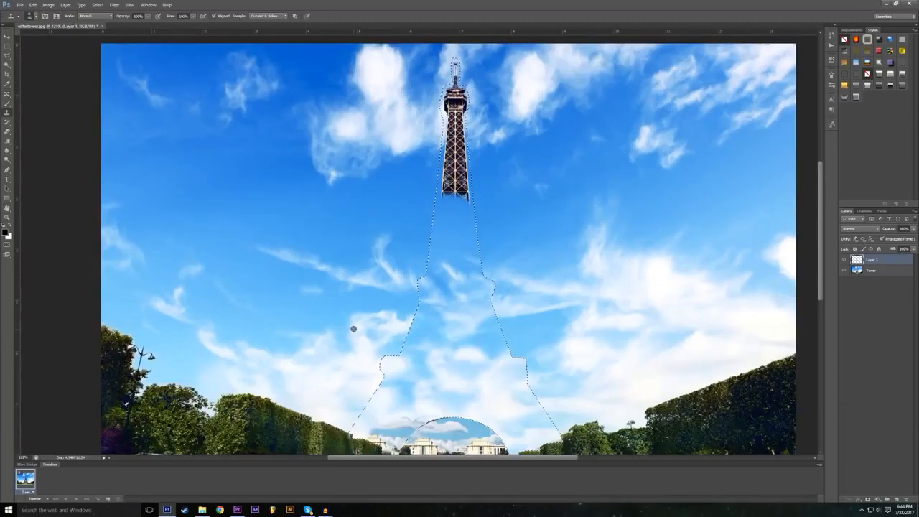
scroll(388, 244, "up", 2)
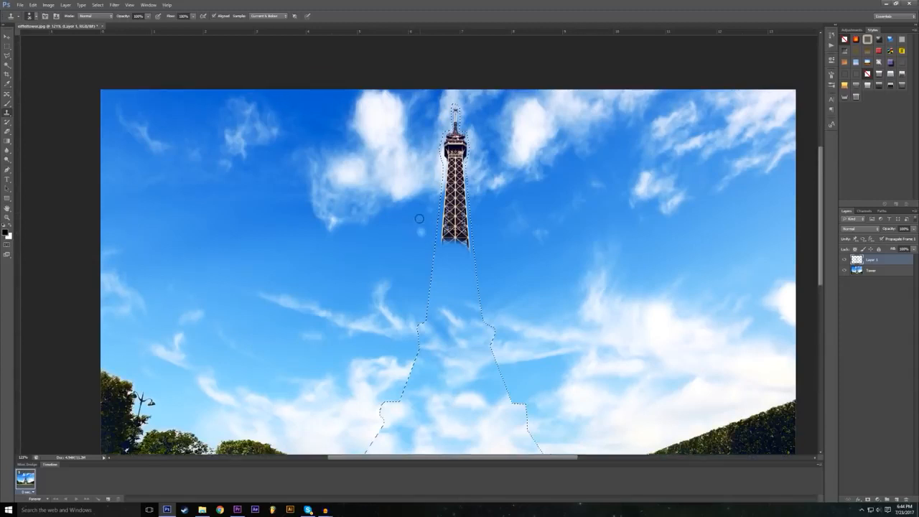
scroll(336, 270, "down", 1)
right_click(336, 270, "alt")
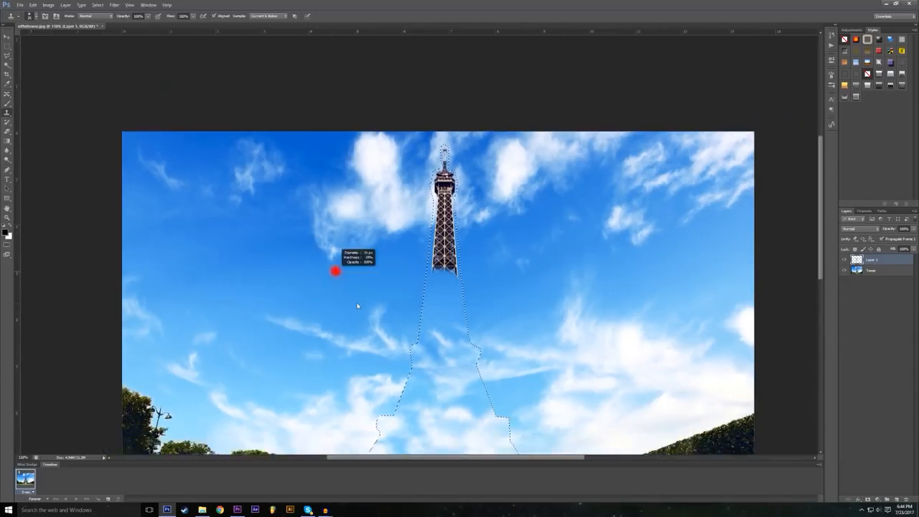
scroll(352, 274, "up", 5)
scroll(352, 272, "down", 2)
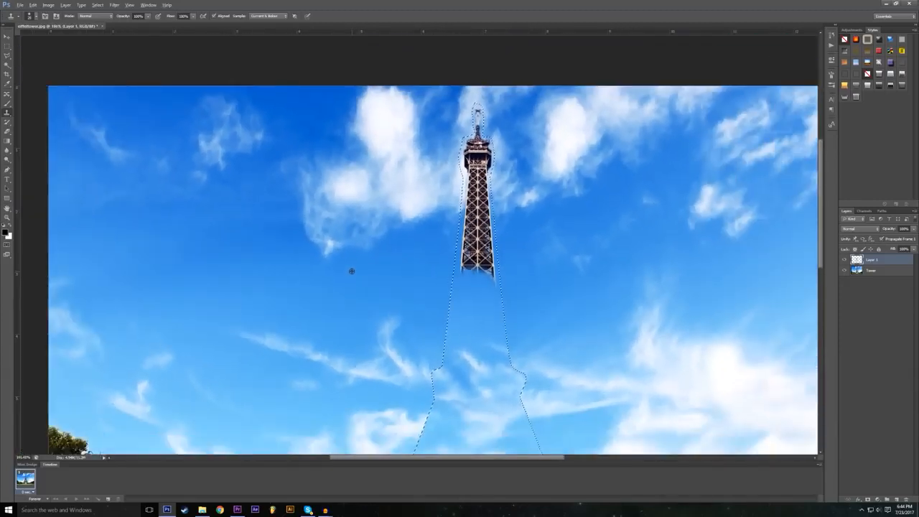
right_click(311, 282, "alt")
mouse_move(338, 336)
left_mouse_down()
mouse_move(410, 316)
mouse_move(357, 315)
mouse_move(330, 297)
mouse_move(357, 315)
mouse_move(353, 310)
left_mouse_up()
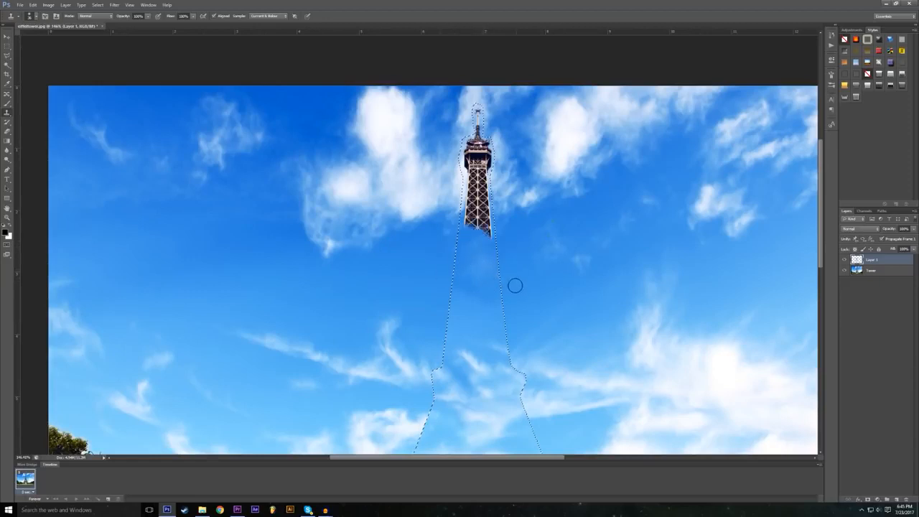
Step: Clone sky and clouds over the rest of the upper tower, including the top deck and the antenna tip
scroll(509, 273, "down", 3)
scroll(507, 266, "up", 4)
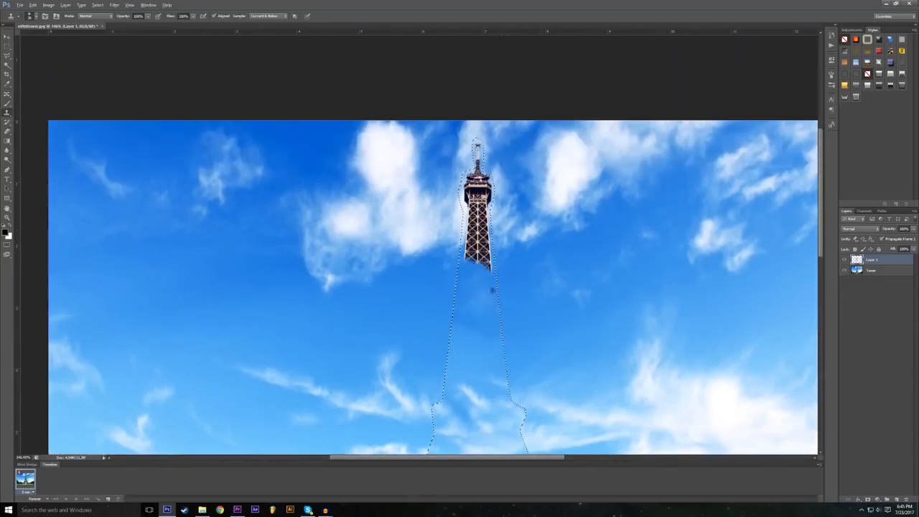
left_click(492, 290, "alt")
left_click_drag(487, 268, 477, 264)
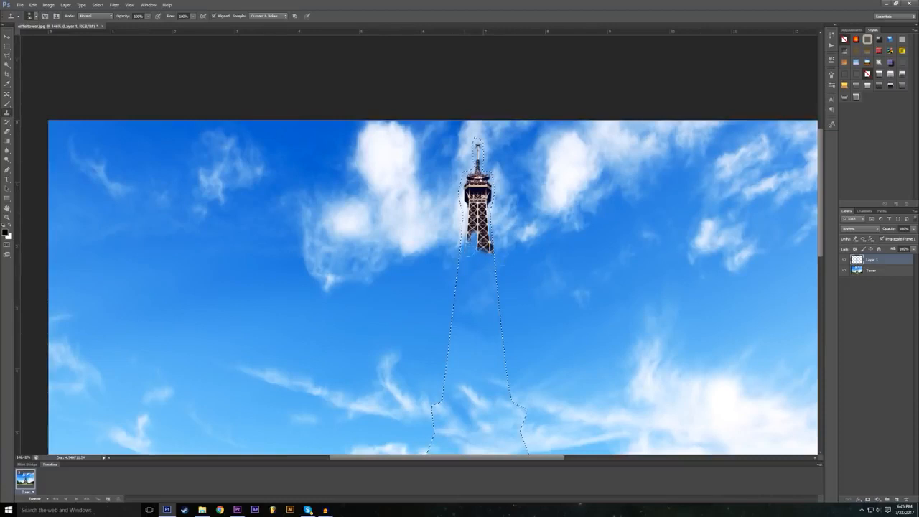
mouse_move(448, 249)
left_mouse_down()
mouse_move(487, 261)
mouse_move(462, 221)
left_mouse_up()
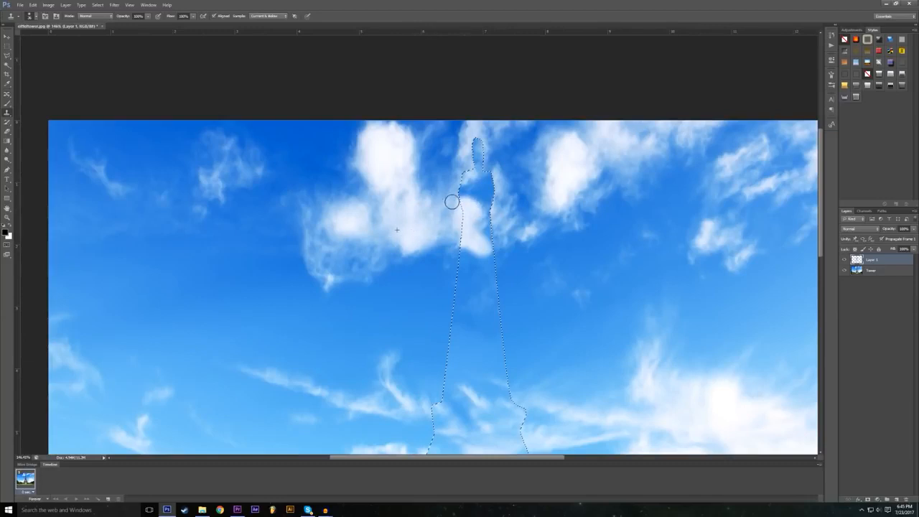
left_click_drag(461, 192, 450, 176)
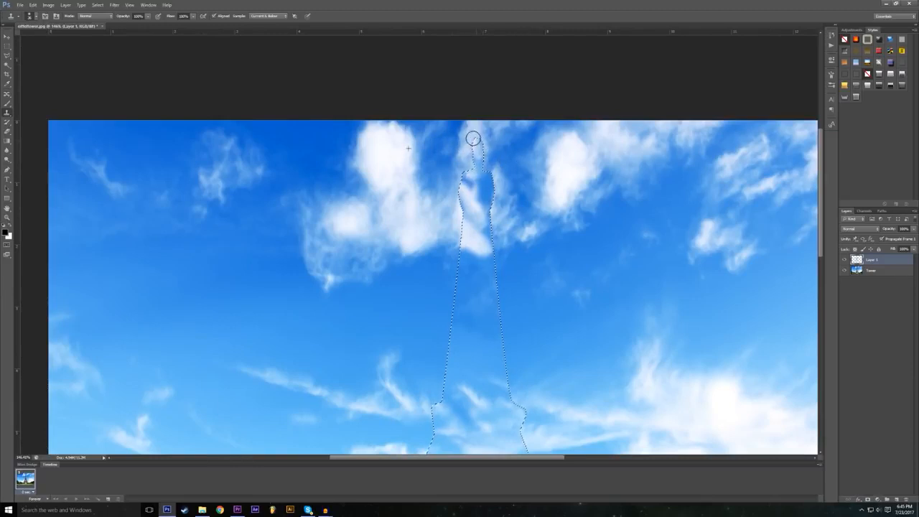
Step: Resample the nearby clouds and clone over the blue gaps where the tower's top deck stood
scroll(496, 152, "down", 4)
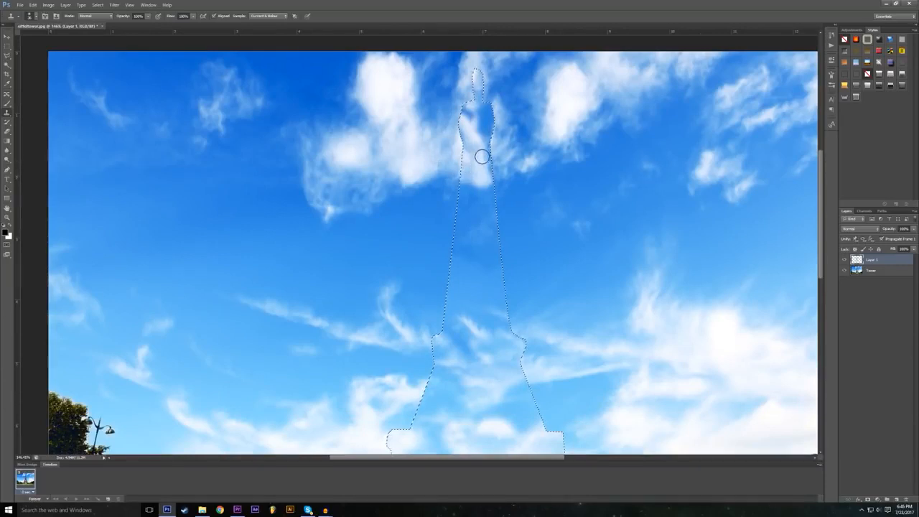
left_click(543, 147, "alt")
mouse_move(478, 158)
left_mouse_down()
mouse_move(463, 136)
mouse_move(452, 149)
mouse_move(468, 154)
mouse_move(447, 127)
mouse_move(472, 145)
left_mouse_up()
left_click(413, 133, "alt")
scroll(431, 204, "down", 3)
scroll(418, 223, "up", 3)
left_click(443, 137, "alt")
left_click_drag(455, 119, 468, 104)
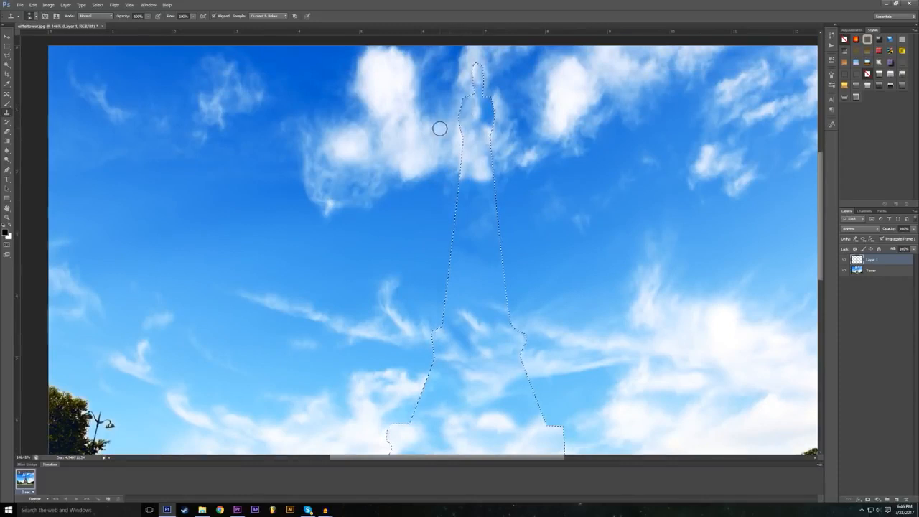
mouse_move(471, 118)
left_mouse_down()
mouse_move(443, 116)
mouse_move(459, 104)
mouse_move(518, 126)
mouse_move(494, 126)
mouse_move(481, 88)
left_mouse_up()
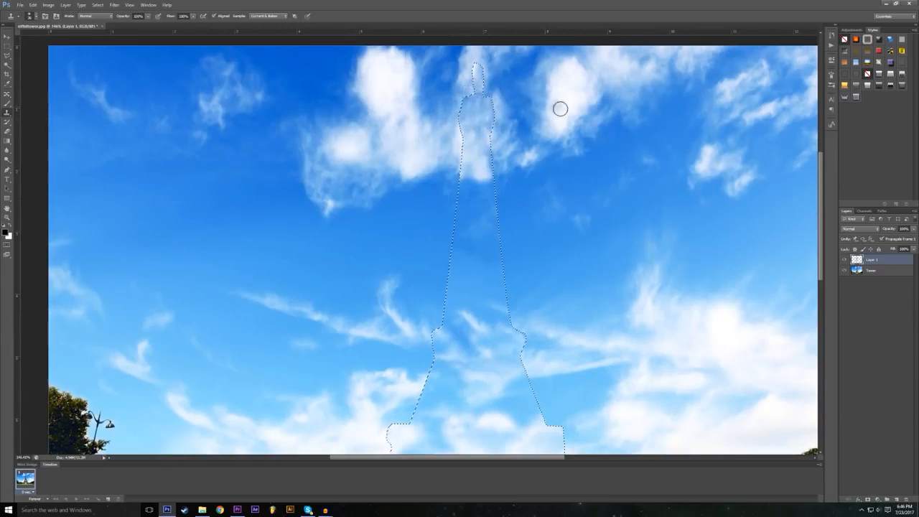
Step: Check the cloned sky from the clouds down to the lawn, and view the whole photo at 100%
scroll(560, 108, "down", 5)
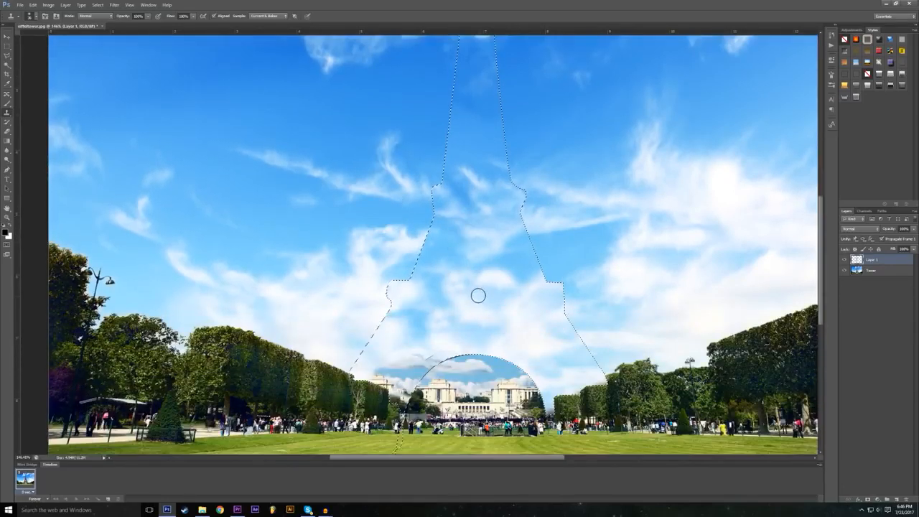
scroll(479, 295, "up", 5)
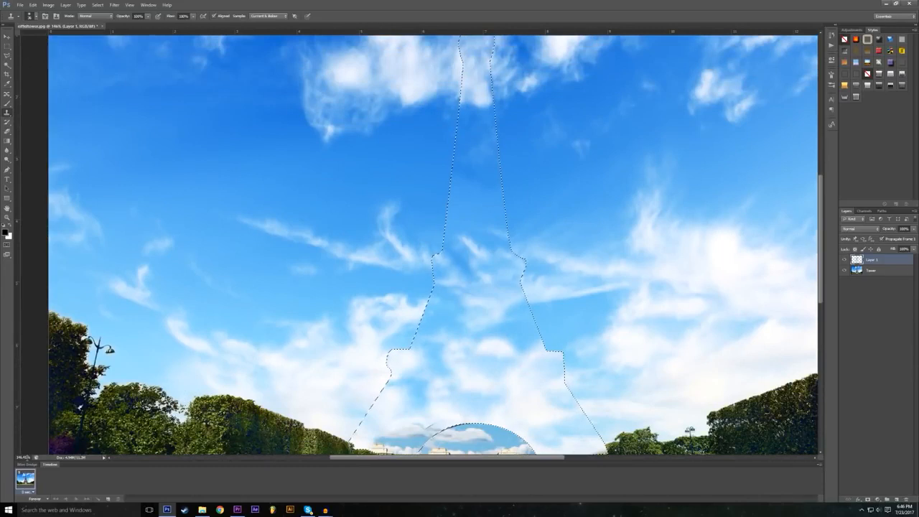
double_click(28, 457)
type("100")
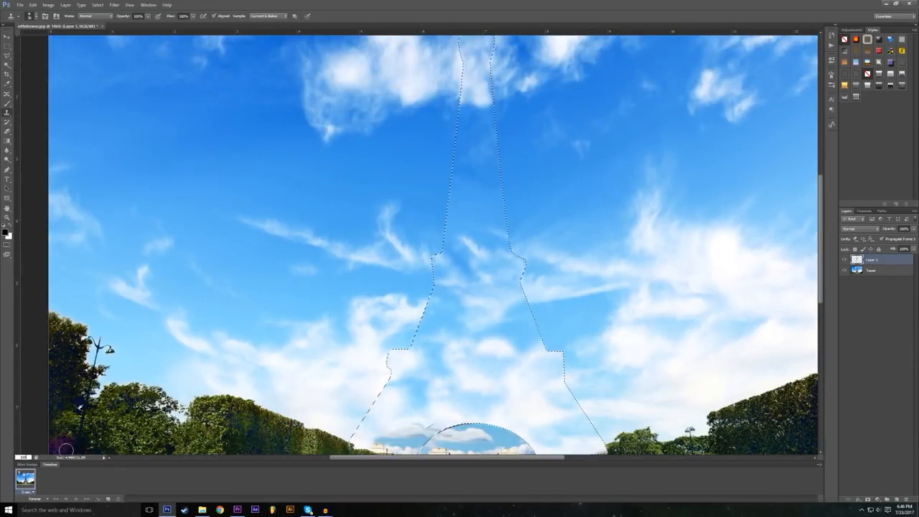
key("Return")
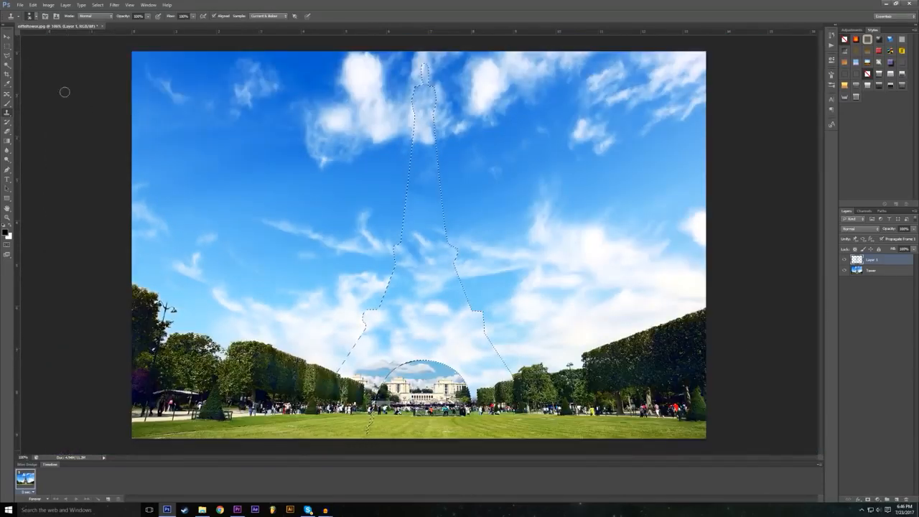
left_click(7, 46)
left_click(7, 36)
left_click_drag(166, 148, 168, 144)
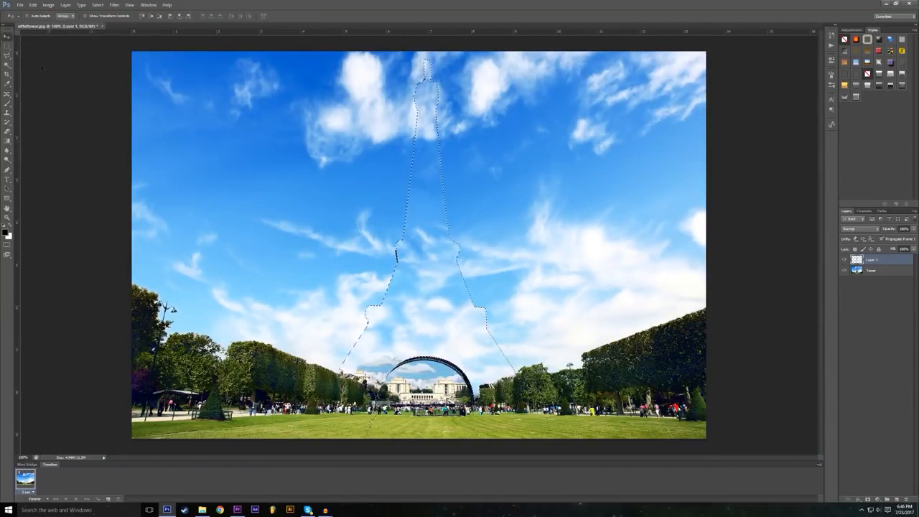
left_click(32, 5)
left_click(43, 13)
Step: Deselect the tower outline and enlarge the photo to examine the seams in the cloned sky above the buildings
left_click(7, 46)
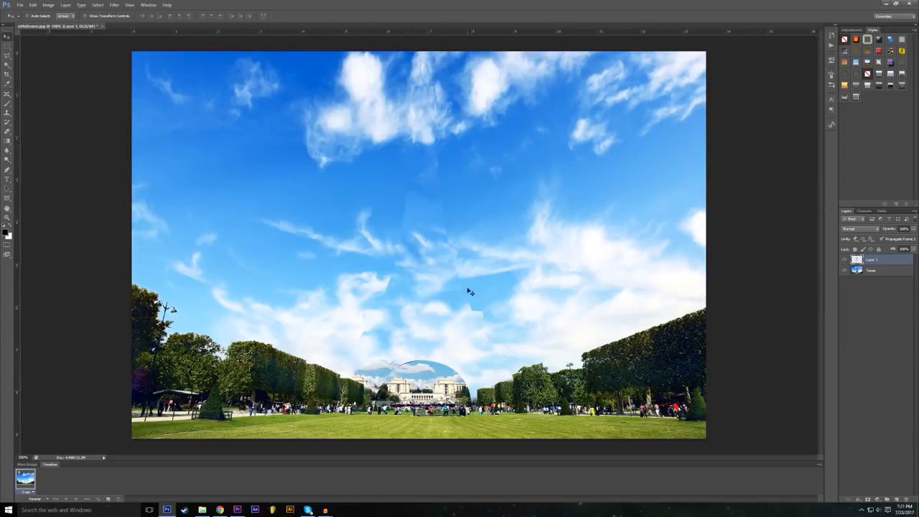
left_click(6, 152)
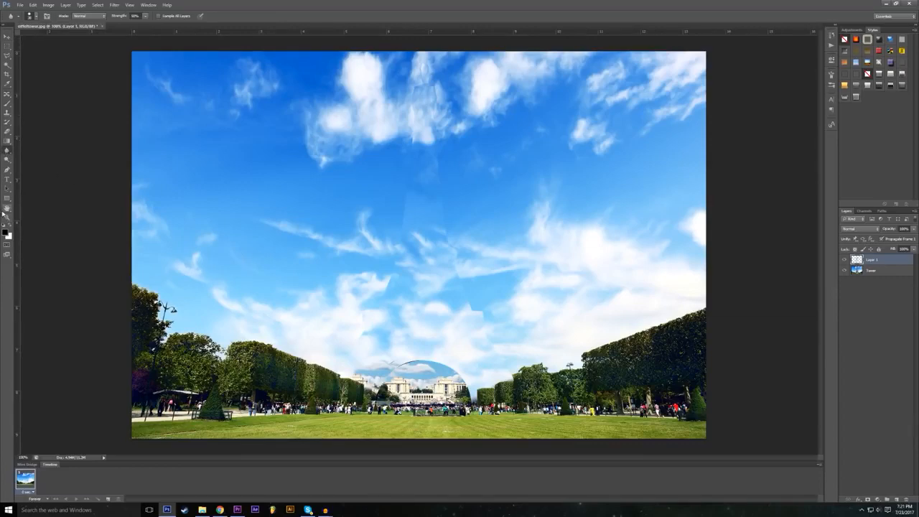
left_click(6, 217)
left_click_drag(280, 348, 329, 245)
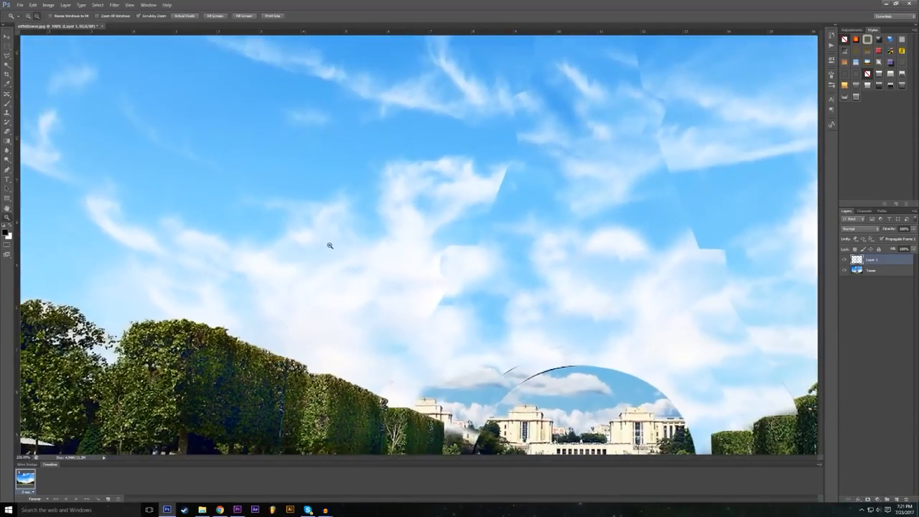
left_click_drag(470, 240, 475, 253)
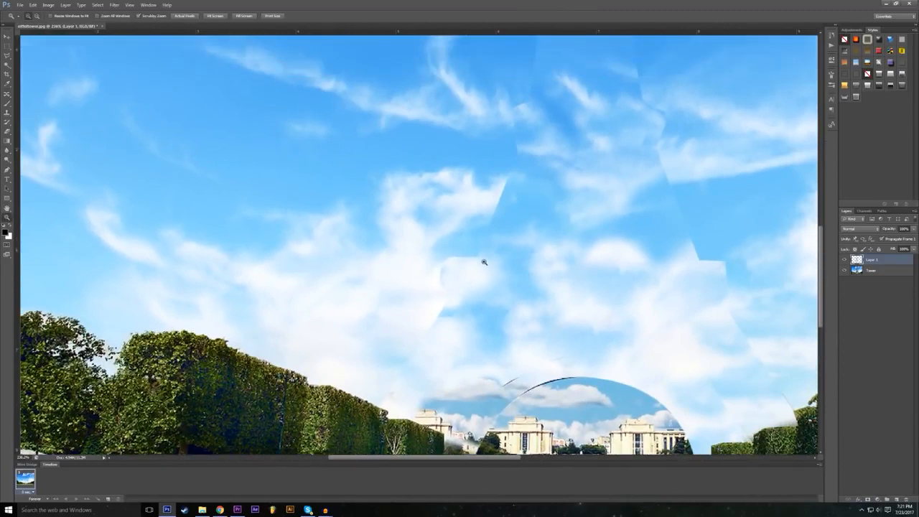
scroll(480, 244, "down", 1)
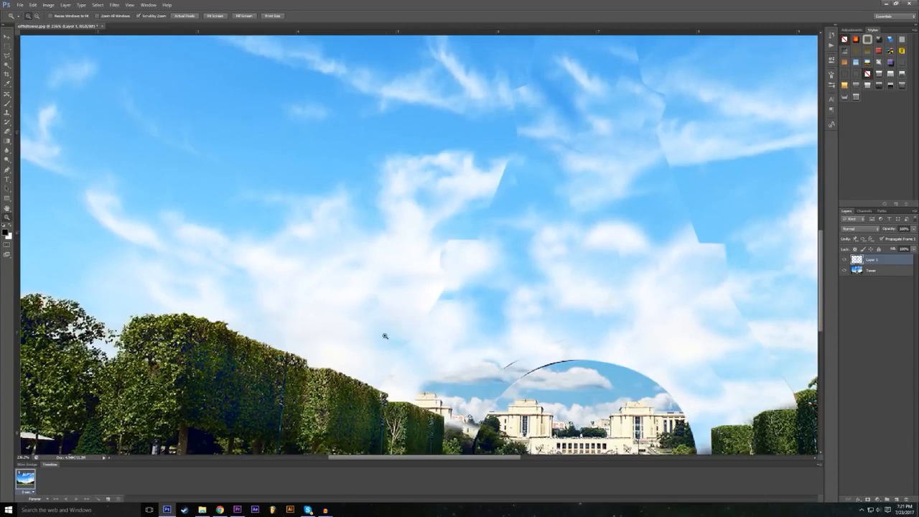
scroll(425, 315, "down", 1)
left_click_drag(477, 461, 495, 461)
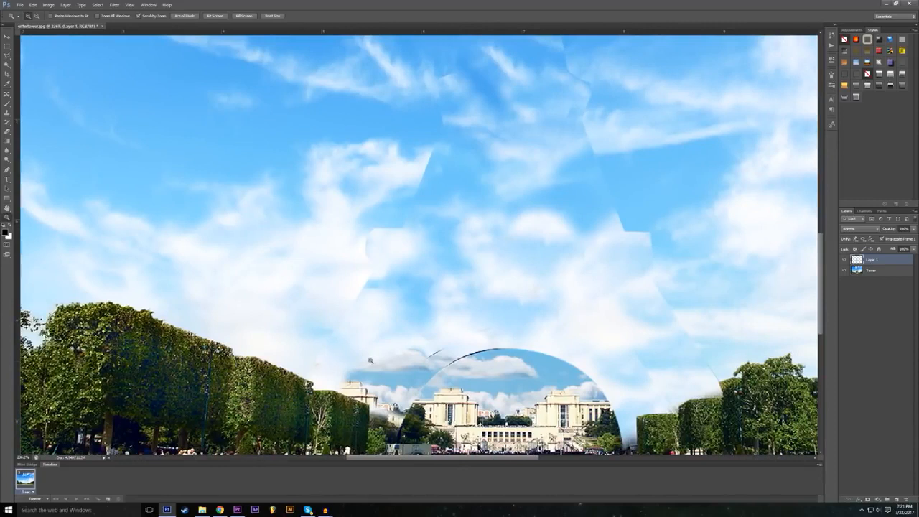
scroll(404, 244, "up", 1)
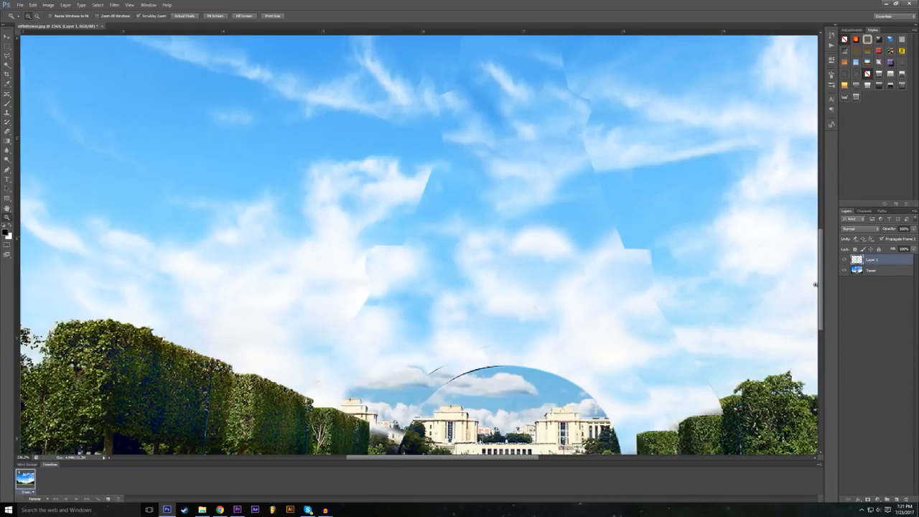
Step: Merge Layer 1 and the Tower layer into a single layer
left_click(883, 276, "shift")
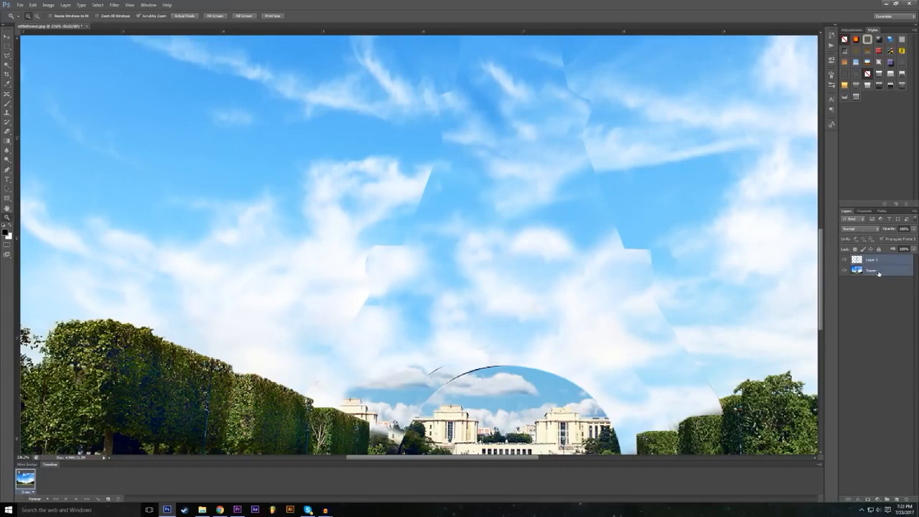
right_click(878, 275)
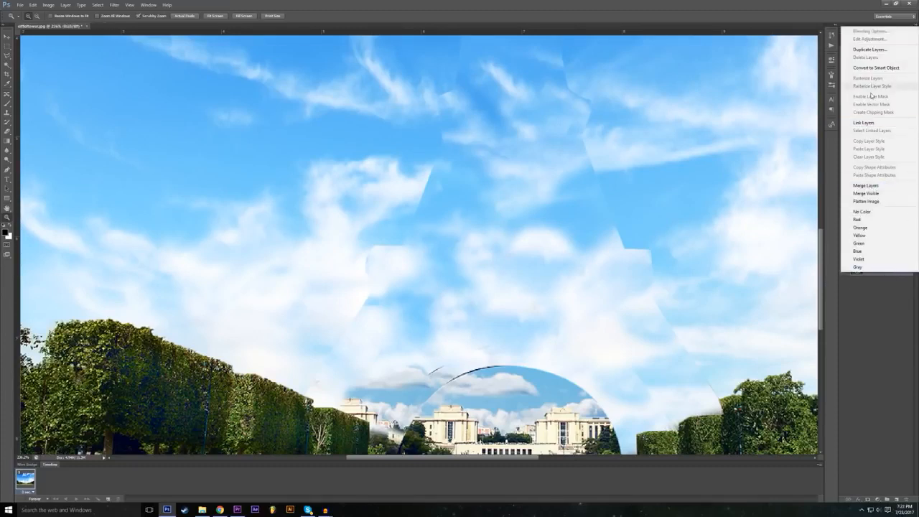
left_click(881, 189)
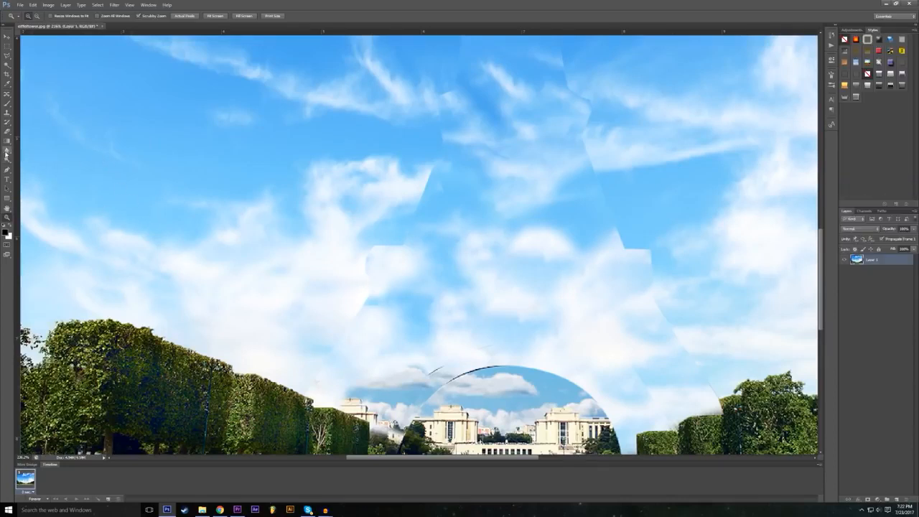
Step: Soften the hard cloud edges along the left side of the removed tower with the Blur tool at 50% strength
left_click(7, 151)
scroll(345, 285, "down", 1)
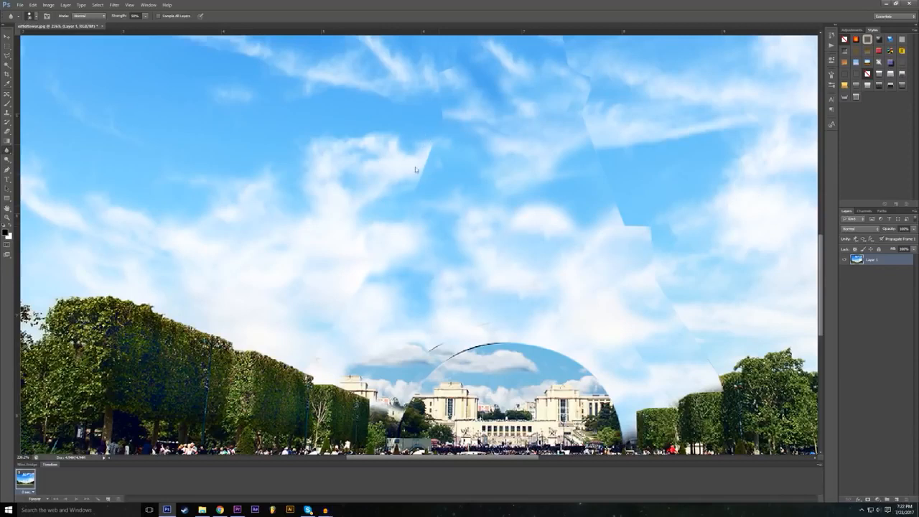
scroll(344, 284, "down", 2)
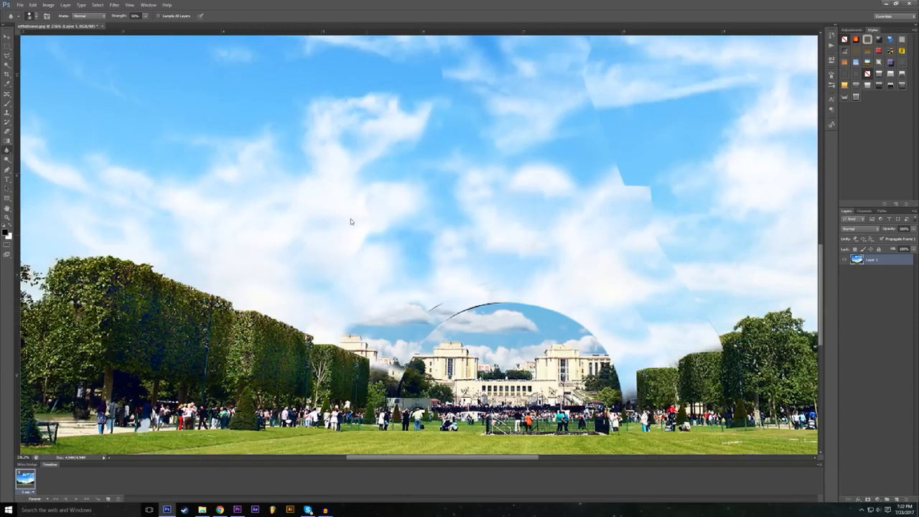
scroll(352, 230, "up", 2)
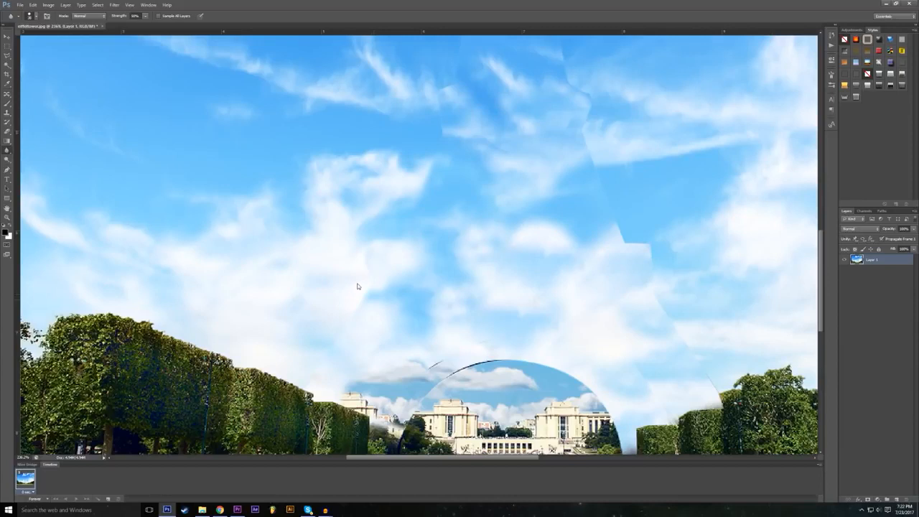
scroll(358, 287, "up", 3)
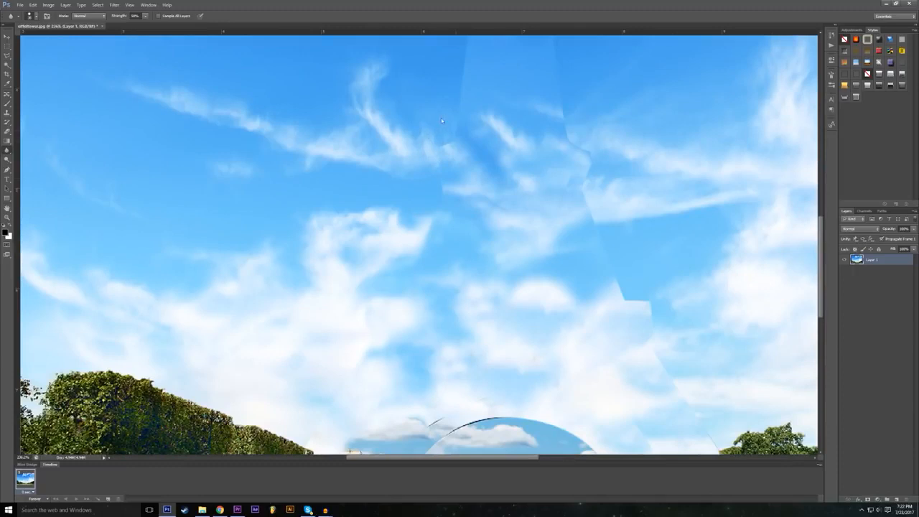
scroll(453, 236, "up", 1)
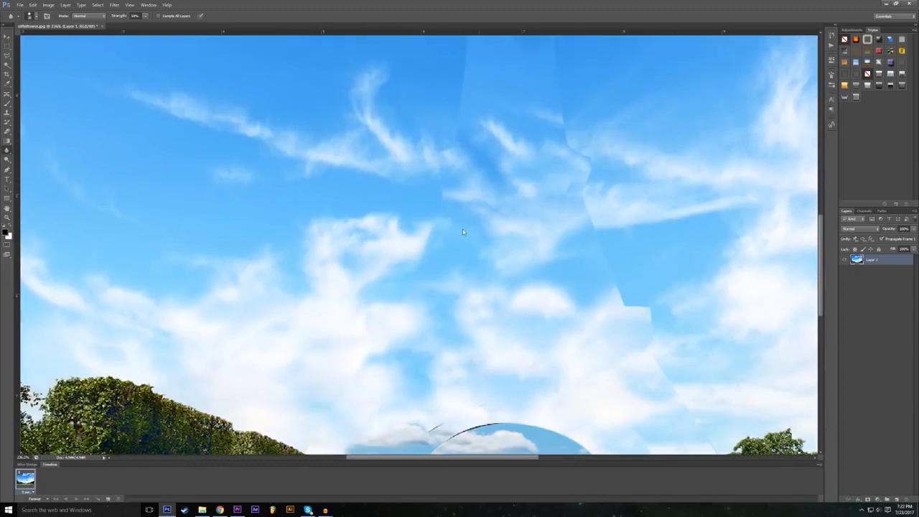
Step: Blur the dark arch remnants in the sky just above the buildings
scroll(462, 232, "down", 4)
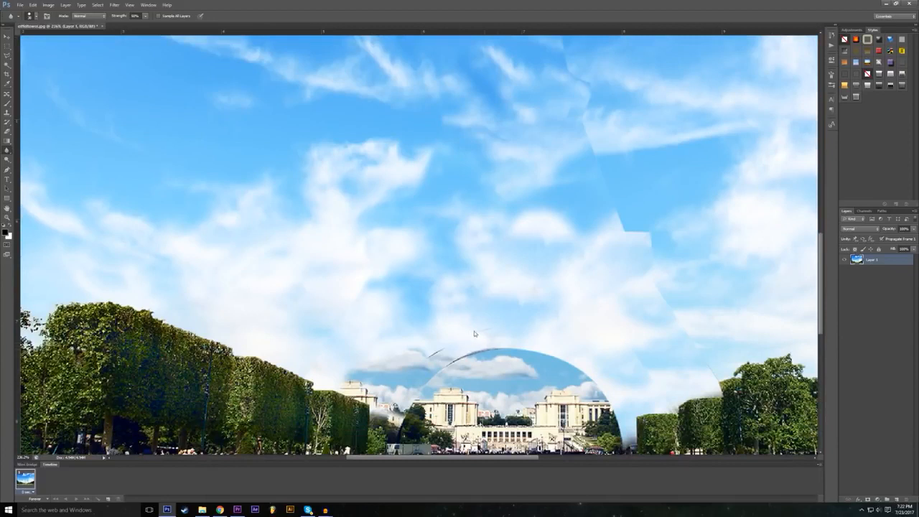
left_click_drag(474, 333, 413, 338)
scroll(564, 349, "down", 2)
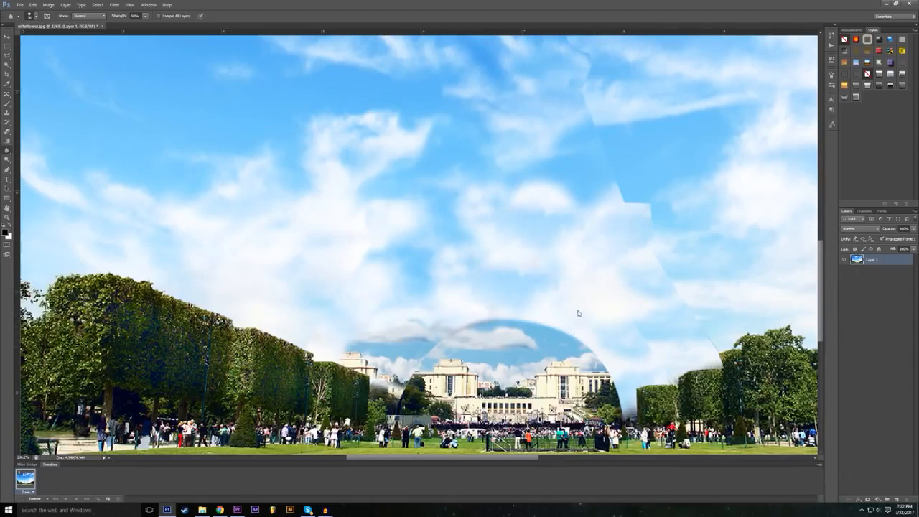
Step: Blur the seams in the upper clouds and the blue sky below them where the tower's top stood
scroll(563, 302, "down", 5)
scroll(564, 298, "up", 15)
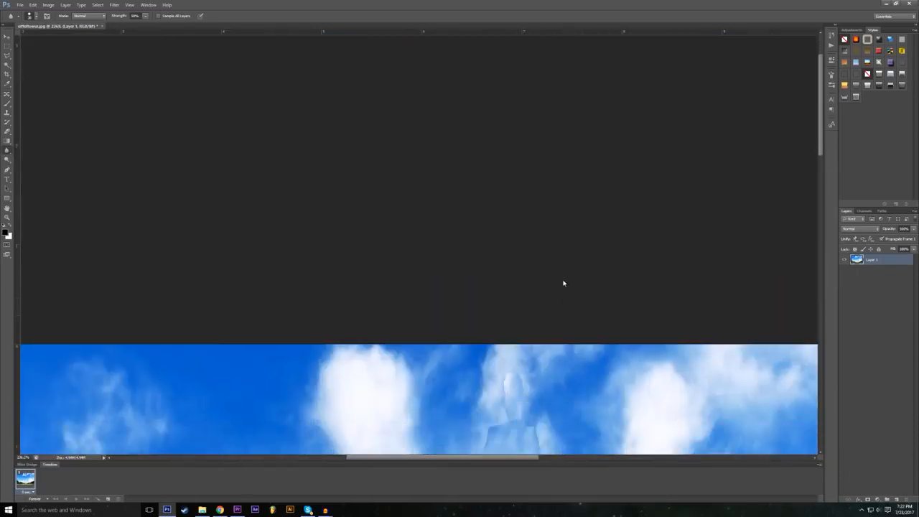
scroll(560, 287, "down", 5)
left_click_drag(822, 183, 826, 230)
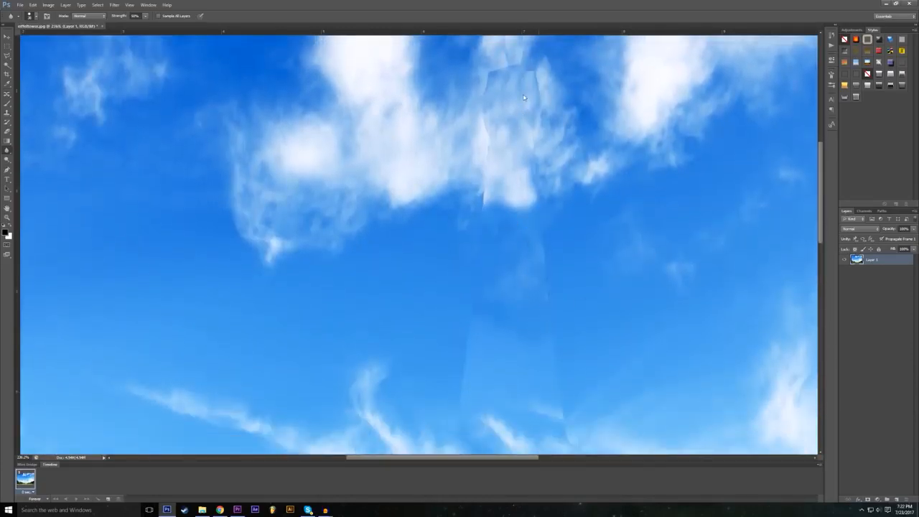
scroll(521, 74, "up", 3)
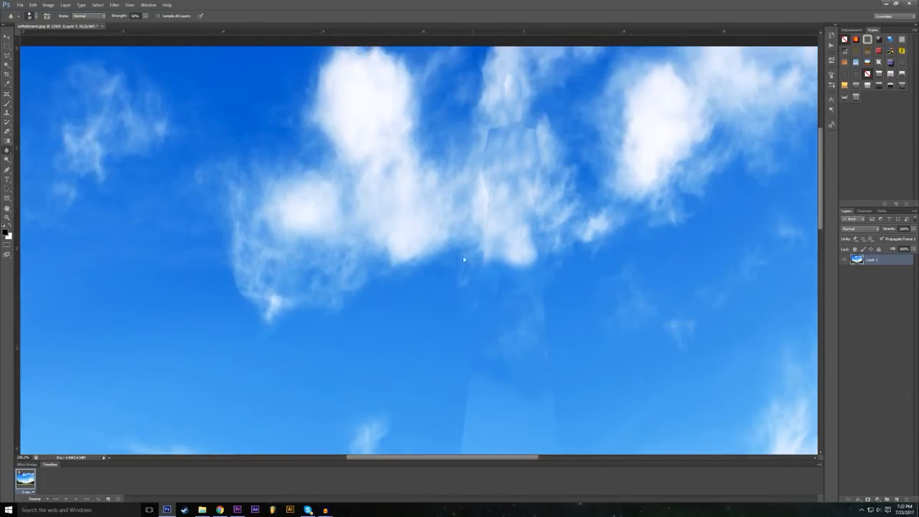
scroll(464, 259, "down", 3)
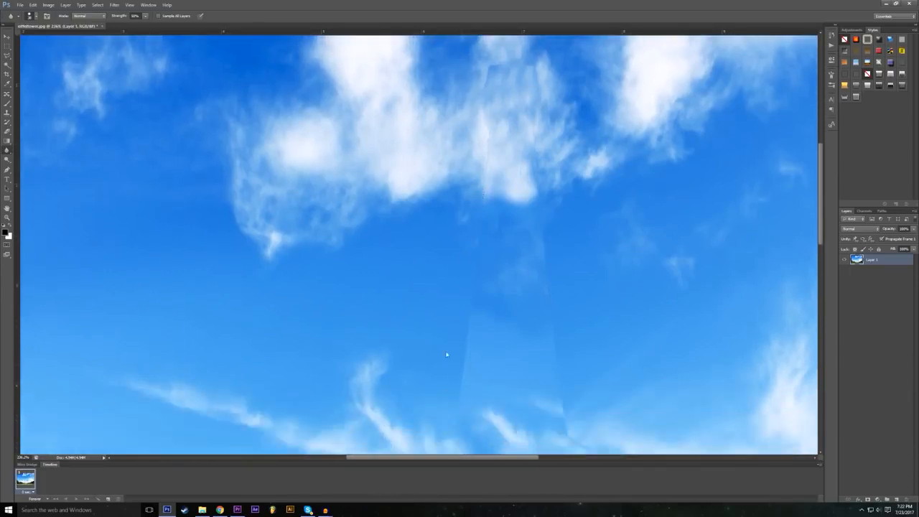
scroll(547, 322, "down", 2)
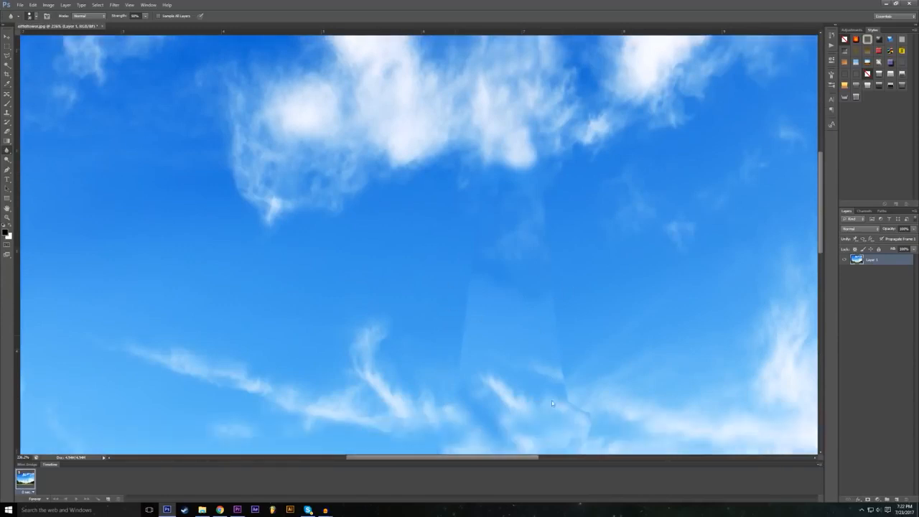
Step: Blur the seams along the right side of the removed tower, from the mid-sky wisps down to the lower clouds
scroll(552, 404, "down", 6)
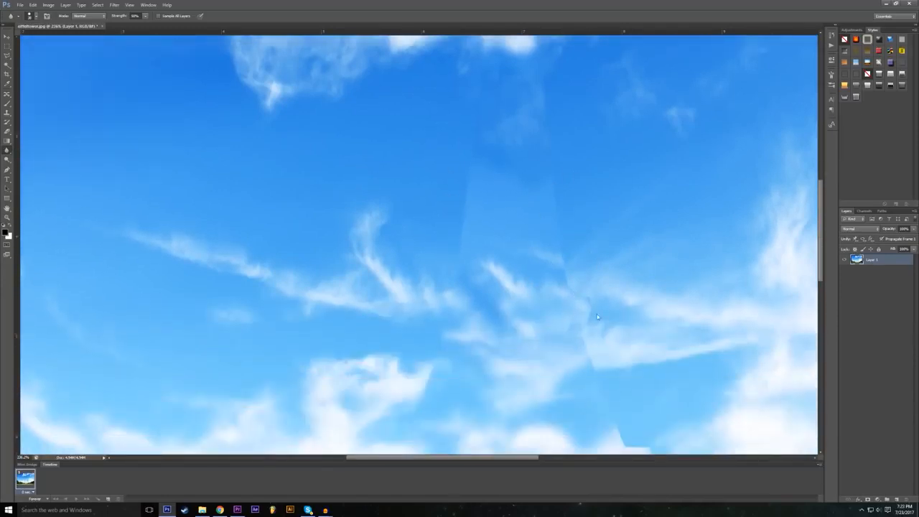
scroll(594, 318, "down", 6)
scroll(615, 365, "down", 3)
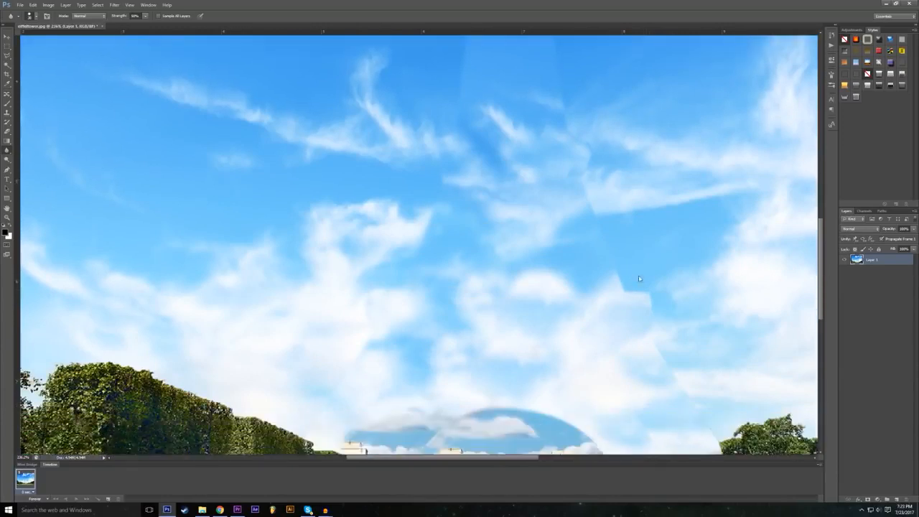
scroll(654, 304, "down", 2)
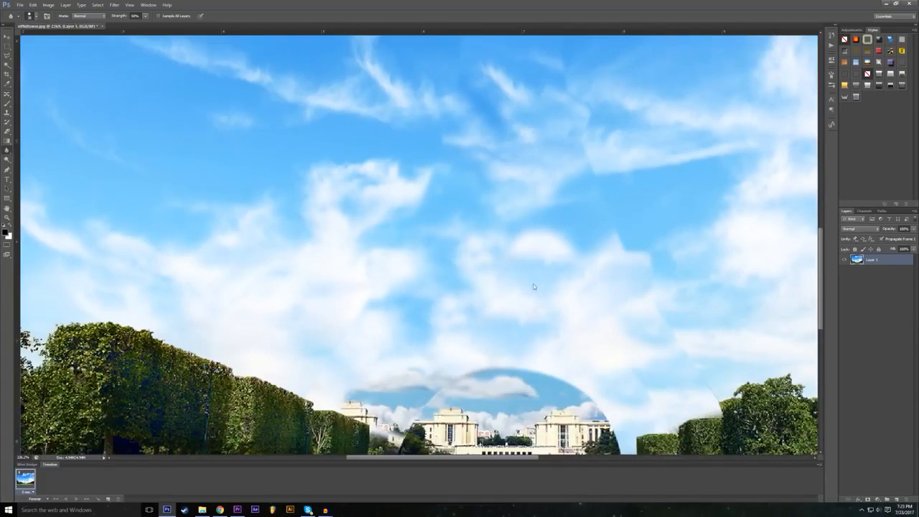
scroll(390, 267, "down", 1)
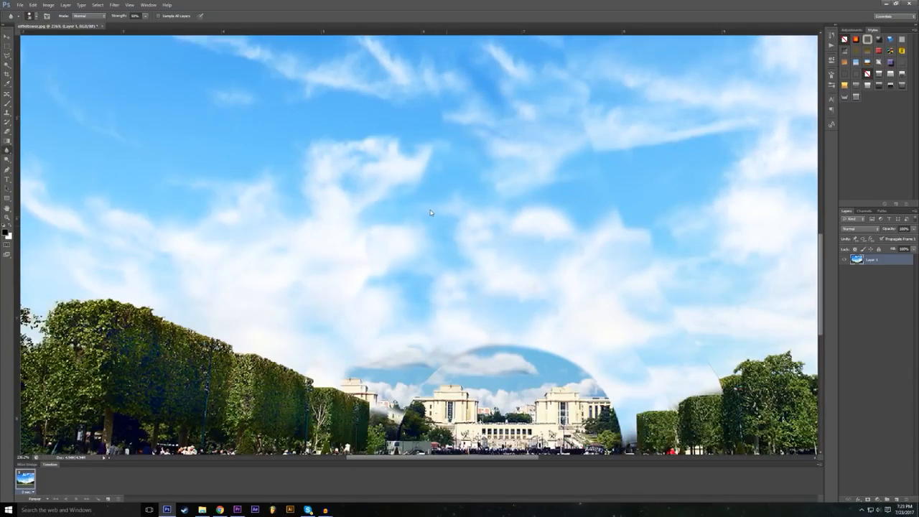
Step: Blur the remaining arch outline over the buildings and the tops of the hedges to its right
scroll(503, 328, "down", 1)
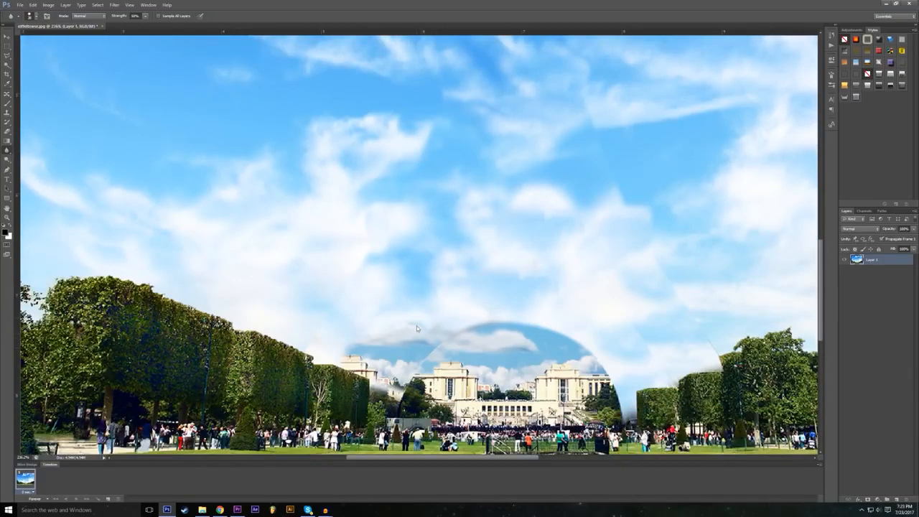
scroll(386, 221, "up", 4)
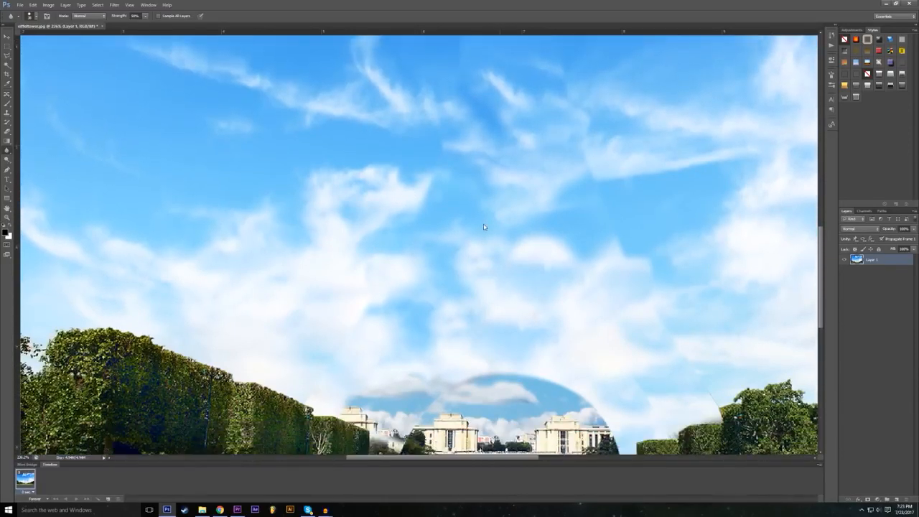
scroll(578, 341, "down", 1)
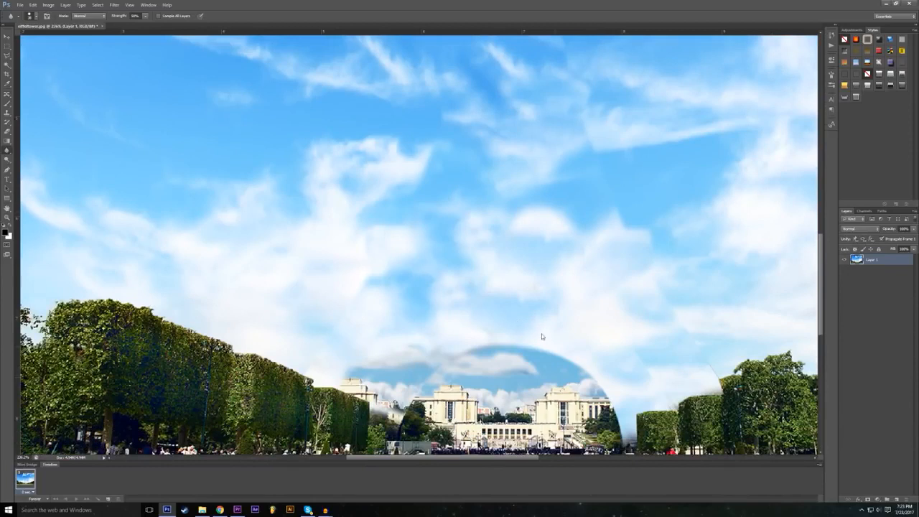
scroll(515, 335, "down", 3)
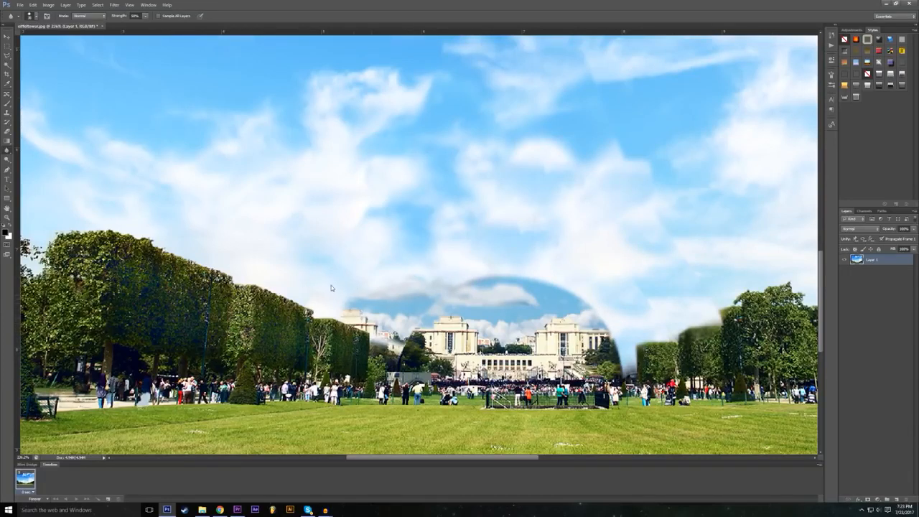
Step: Set the photo's zoom to 100% to check the blurred seams
scroll(480, 230, "up", 3)
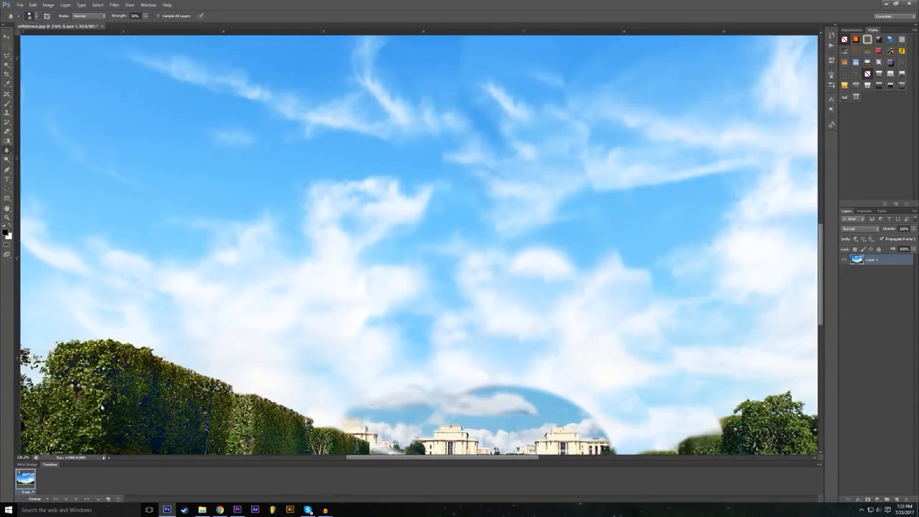
left_click(23, 458)
type("100")
key("Return")
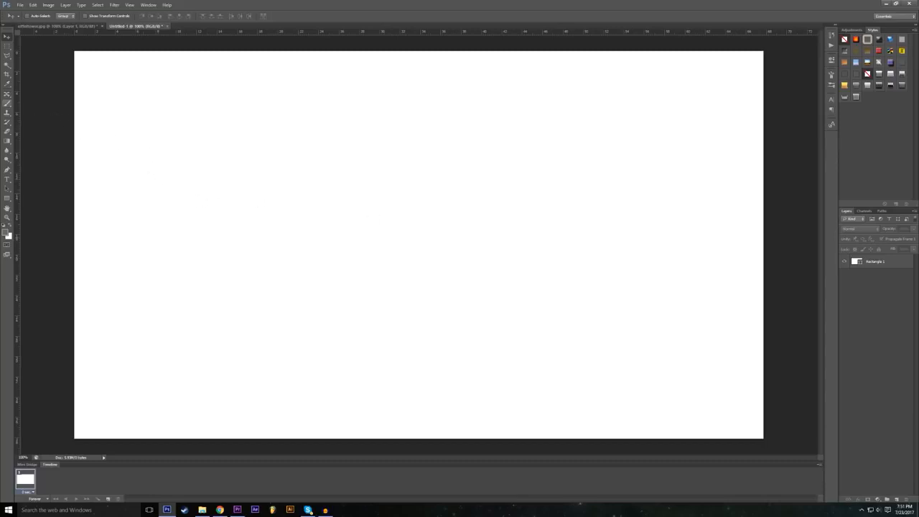
Step: Choose the Brush tool in the blank white document and add a new layer above Rectangle 1
left_click(8, 107)
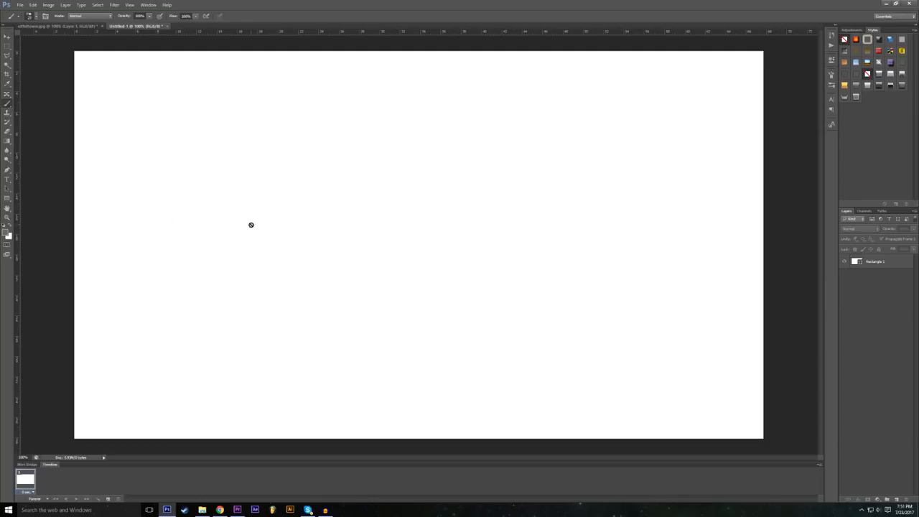
left_click(881, 264)
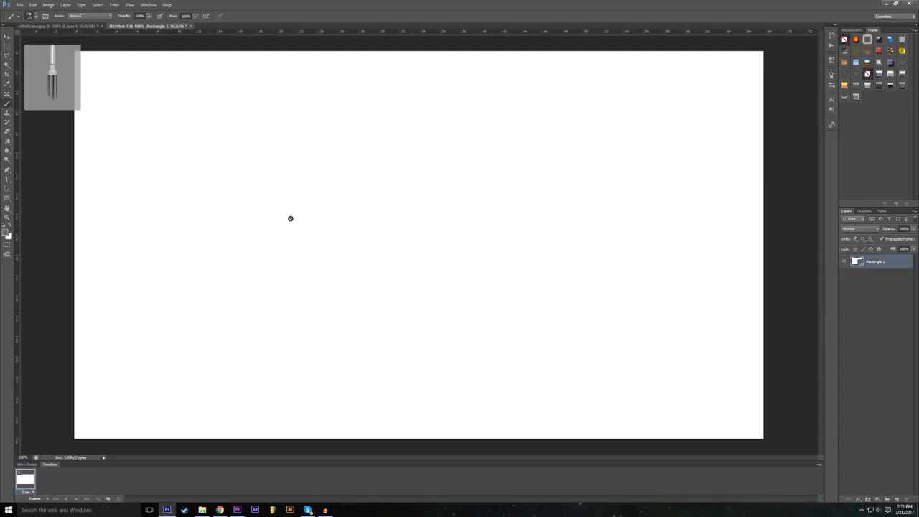
left_click(33, 4)
mouse_move(20, 4)
left_click(381, 4)
left_click(896, 499)
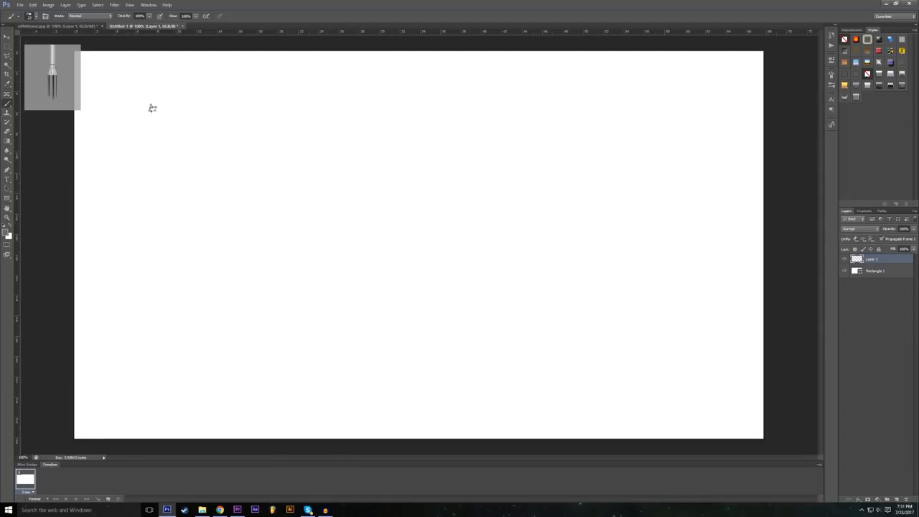
Step: Try a bristle brush tip with a long looping freehand stroke across the canvas and undo the stroke
left_click(37, 16)
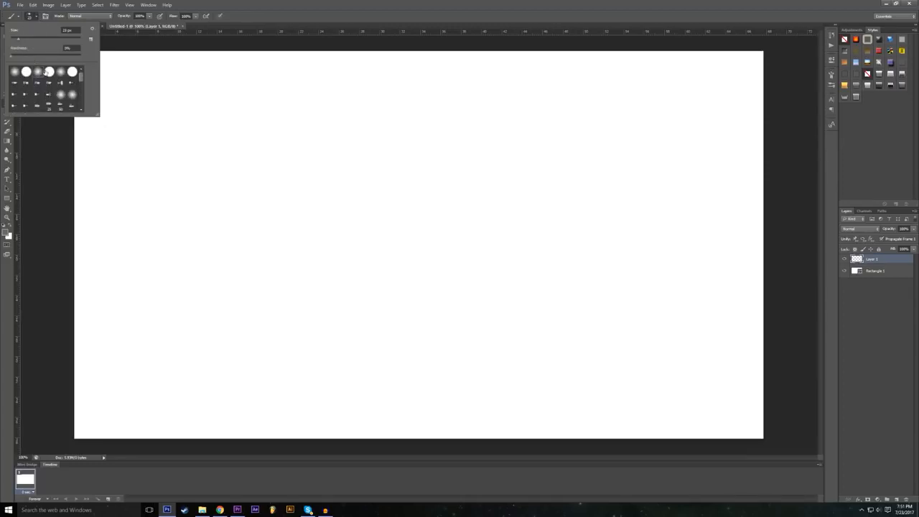
left_click(37, 94)
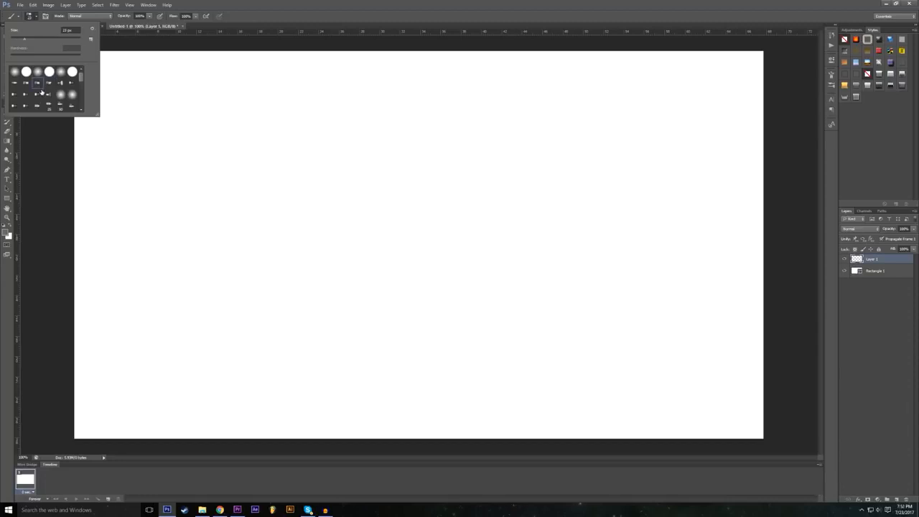
left_click(371, 3)
mouse_move(250, 187)
left_mouse_down()
mouse_move(309, 258)
mouse_move(494, 220)
mouse_move(371, 161)
mouse_move(565, 234)
mouse_move(464, 394)
mouse_move(168, 351)
mouse_move(281, 165)
mouse_move(362, 204)
left_mouse_up()
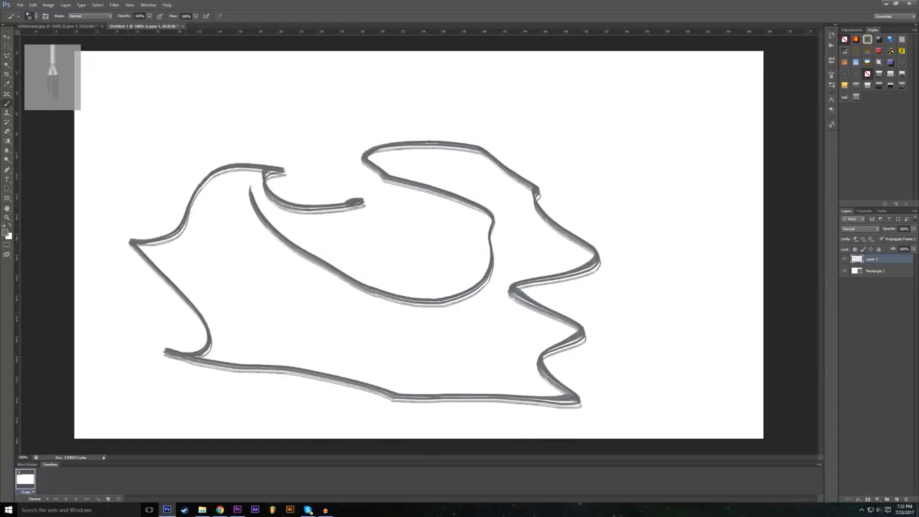
left_click(32, 5)
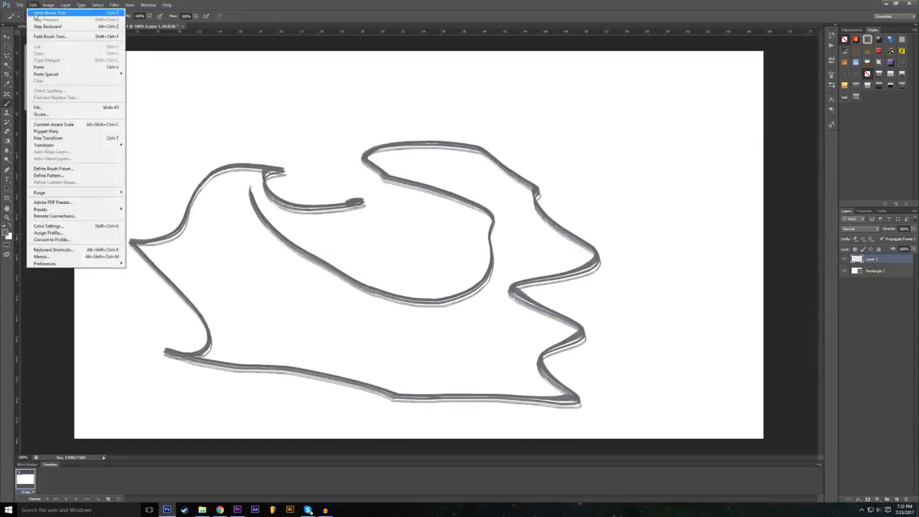
left_click(36, 13)
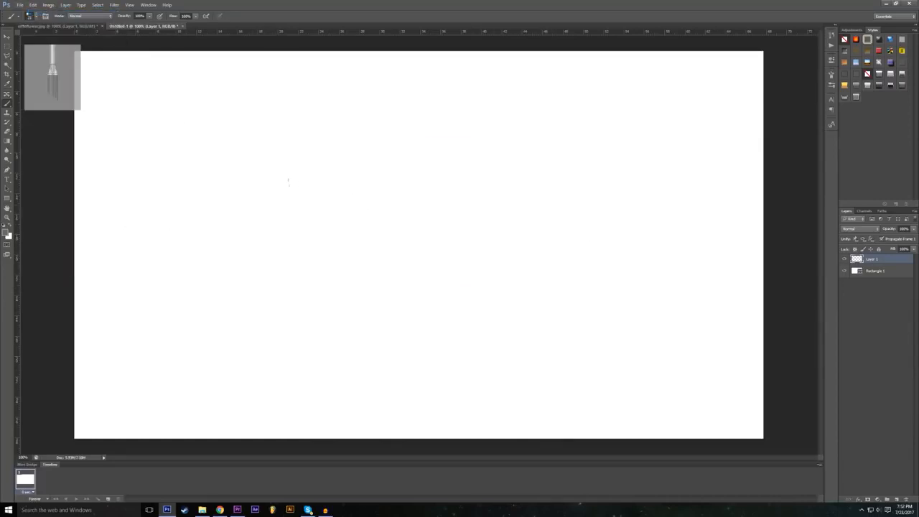
Step: Try the first soft round brush tip with a freehand stroke and undo it
left_click(32, 16)
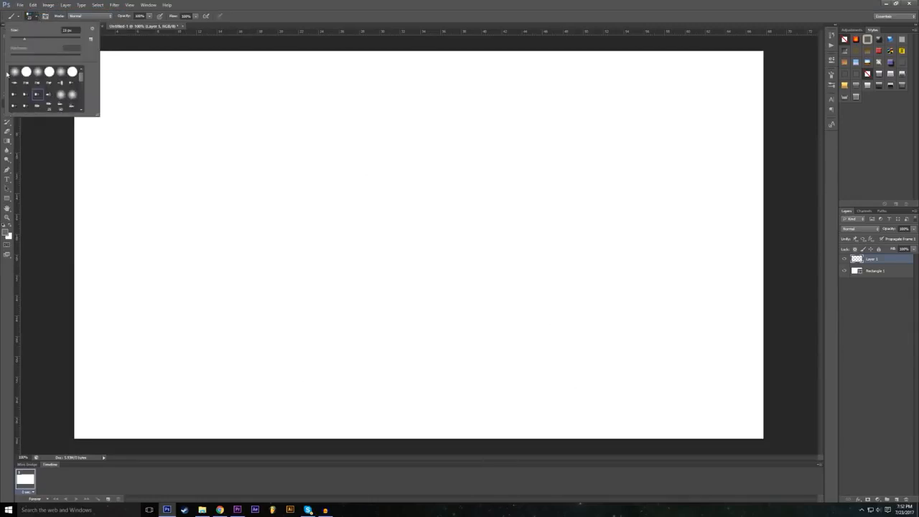
left_click(15, 72)
left_click(248, 173)
mouse_move(249, 173)
left_mouse_down()
mouse_move(420, 283)
mouse_move(429, 230)
mouse_move(491, 196)
mouse_move(568, 300)
mouse_move(387, 353)
mouse_move(280, 254)
mouse_move(244, 291)
left_mouse_up()
left_click(32, 5)
left_click(53, 14)
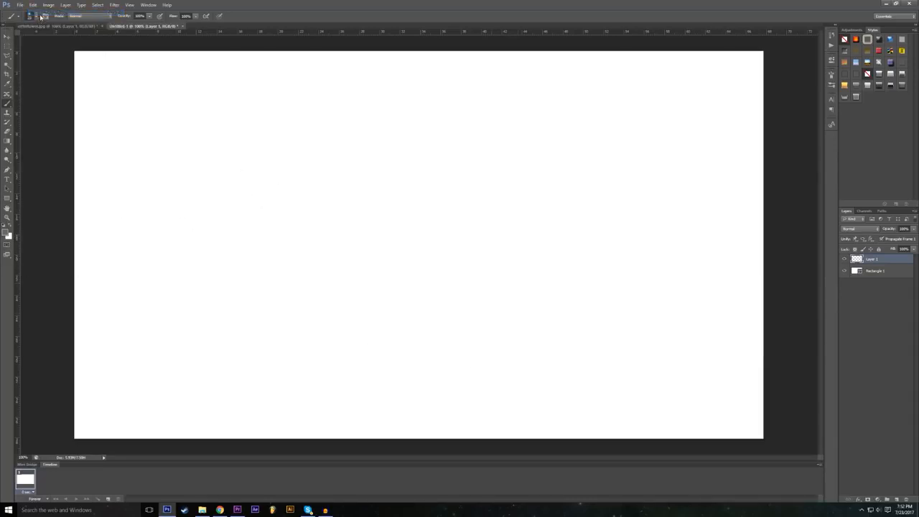
Step: Try a rough-edged brush tip from further down the presets with a zigzag stroke and undo it
left_click(37, 15)
left_click(27, 72)
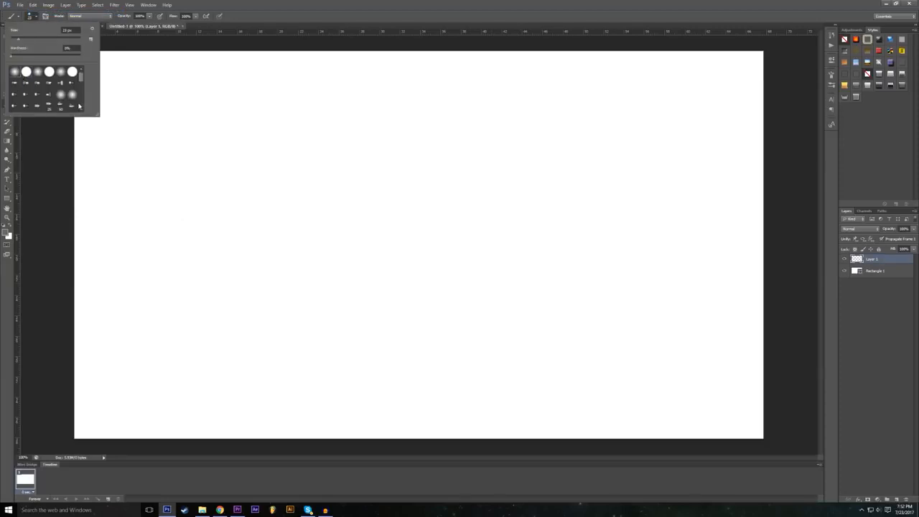
scroll(55, 91, "down", 1)
left_click(48, 99)
mouse_move(249, 157)
left_mouse_down()
mouse_move(300, 225)
mouse_move(338, 320)
mouse_move(275, 357)
mouse_move(162, 244)
mouse_move(176, 218)
left_mouse_up()
left_click(20, 5)
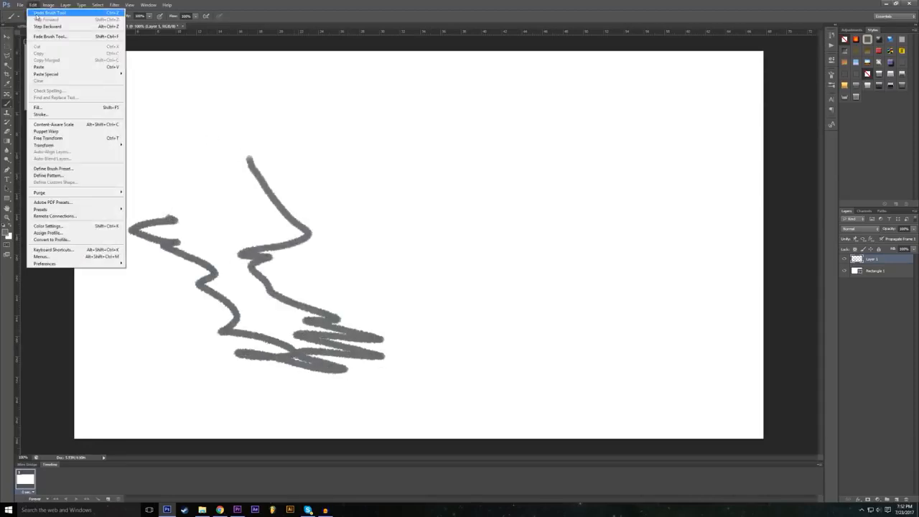
left_click(37, 13)
Step: Pick the first soft round brush tip and paint a soft-edged freehand stroke in the left half of the canvas
left_click(35, 15)
scroll(35, 82, "up", 1)
left_click(27, 72)
left_click(48, 73)
left_click(38, 73)
left_click(26, 73)
left_click(15, 73)
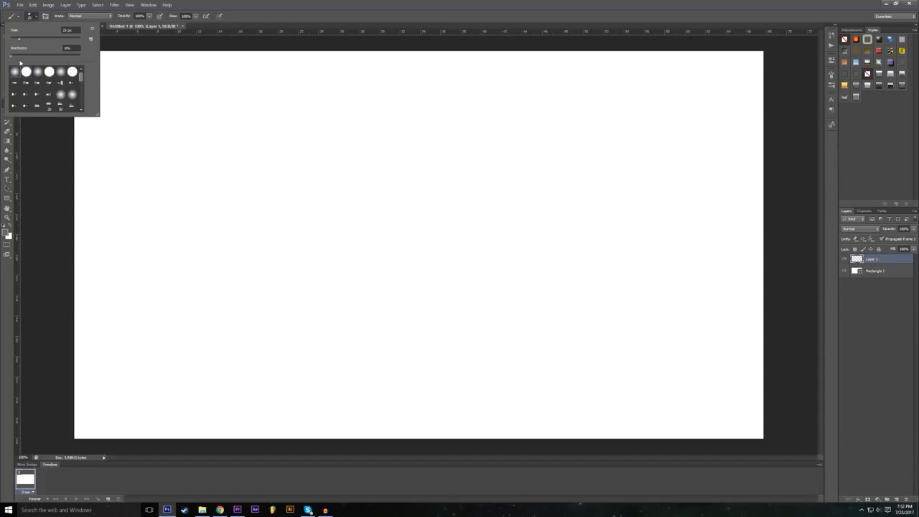
left_click_drag(20, 56, 144, 62)
mouse_move(242, 150)
left_mouse_down()
mouse_move(357, 249)
mouse_move(286, 273)
mouse_move(306, 305)
mouse_move(301, 360)
left_mouse_up()
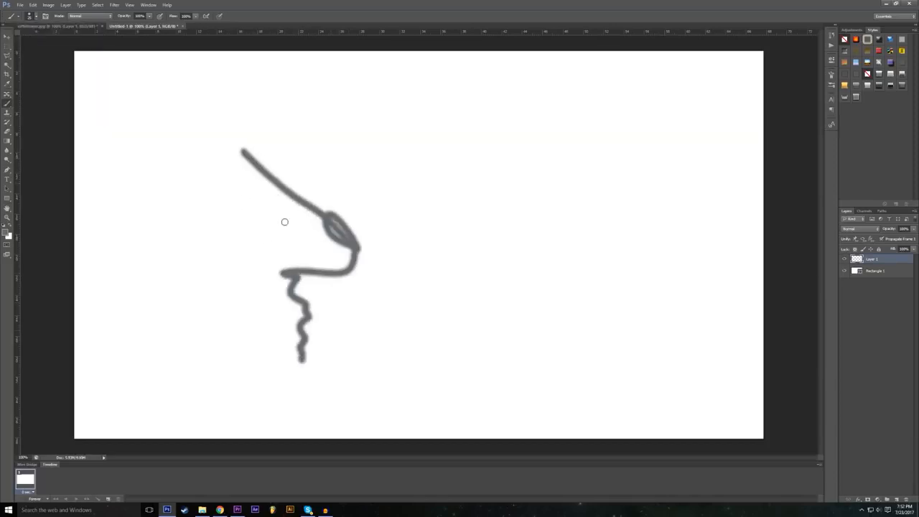
Step: Set the brush hardness to 50% and paint a second freehand stroke beside the soft one for comparison
left_click(36, 16)
left_click(41, 56)
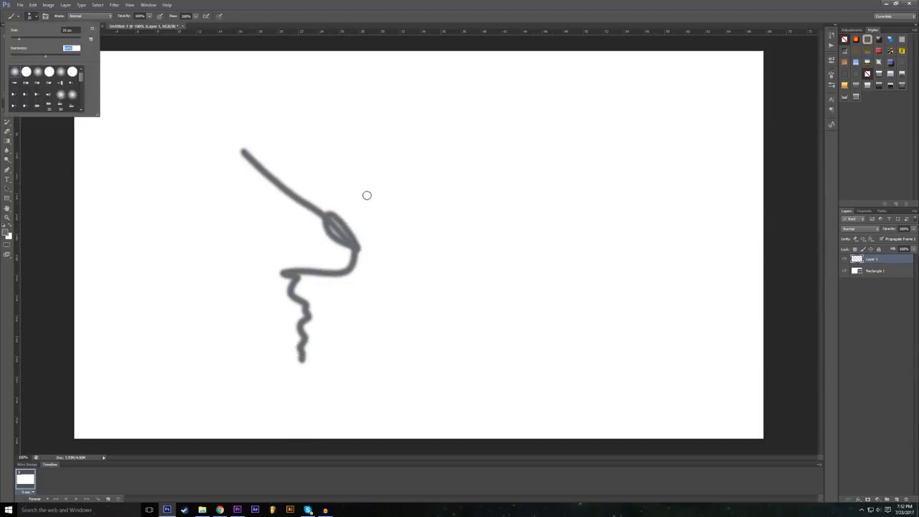
mouse_move(368, 159)
left_mouse_down()
mouse_move(458, 224)
mouse_move(473, 278)
mouse_move(468, 341)
mouse_move(494, 351)
mouse_move(426, 382)
mouse_move(363, 353)
mouse_move(397, 256)
left_mouse_up()
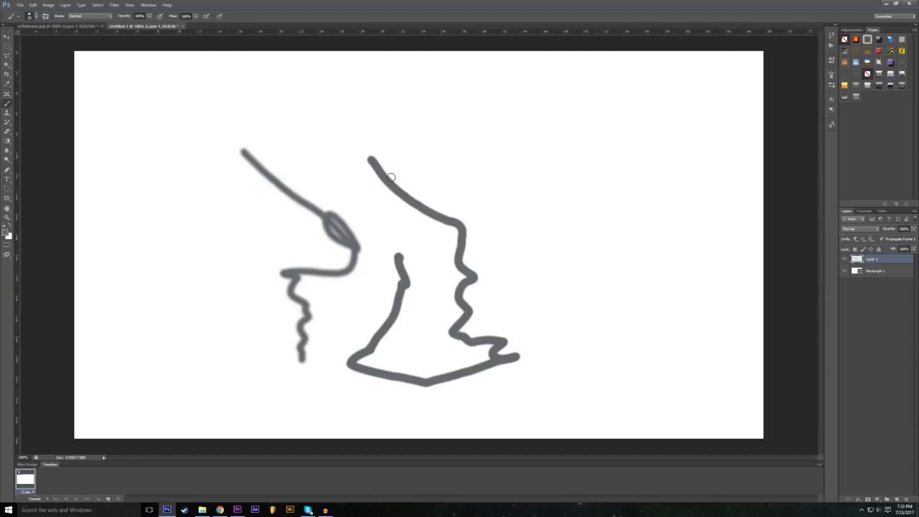
Step: Paint a chain of connected straight lines across the canvas, plus a separate horizontal line near the canvas's lower edge
left_click(407, 131)
left_click(134, 228, "shift")
left_click(186, 231, "shift")
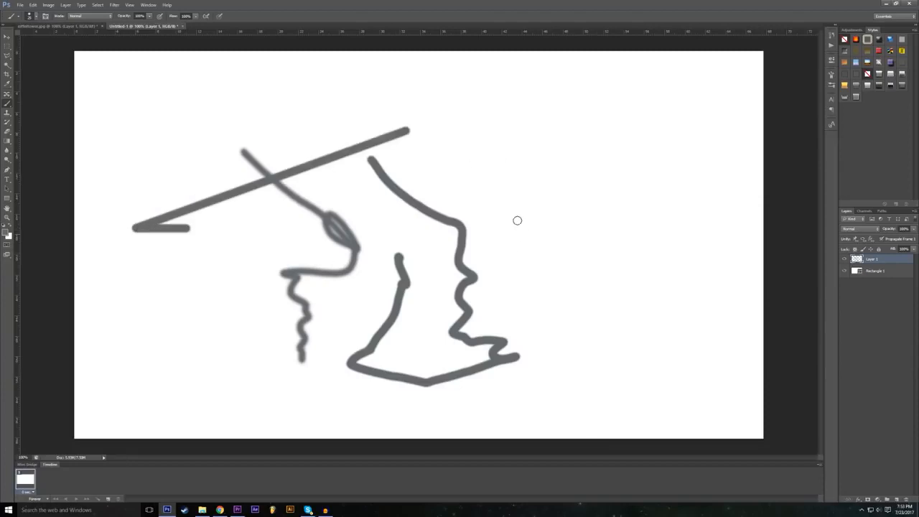
left_click(582, 308, "shift")
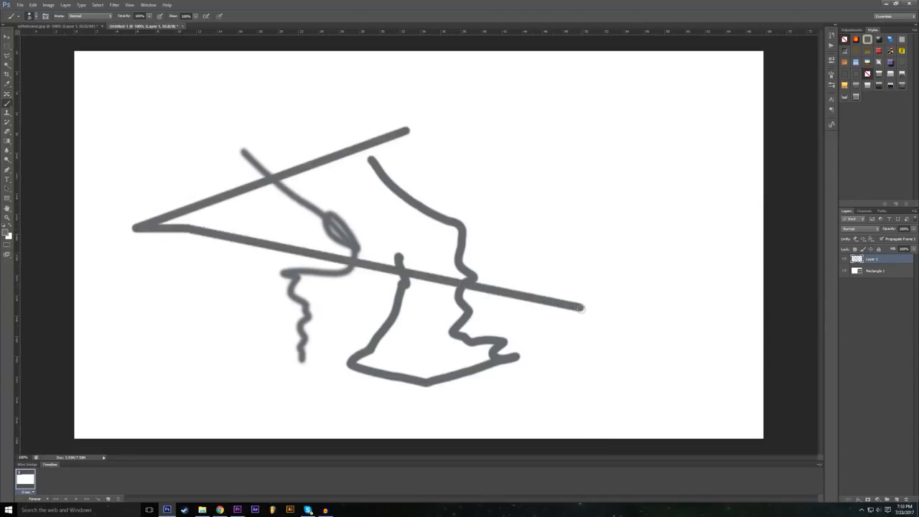
left_click(577, 175, "shift")
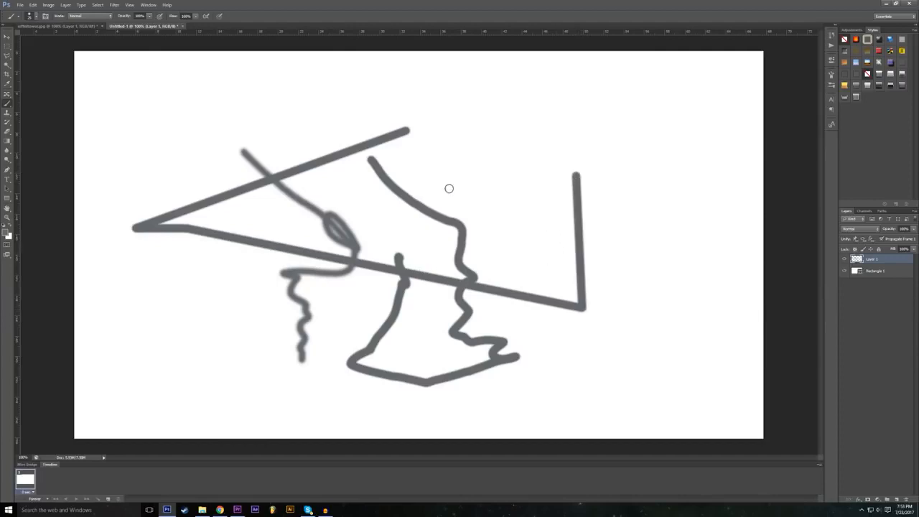
left_click(492, 181, "shift")
left_click(665, 300, "shift")
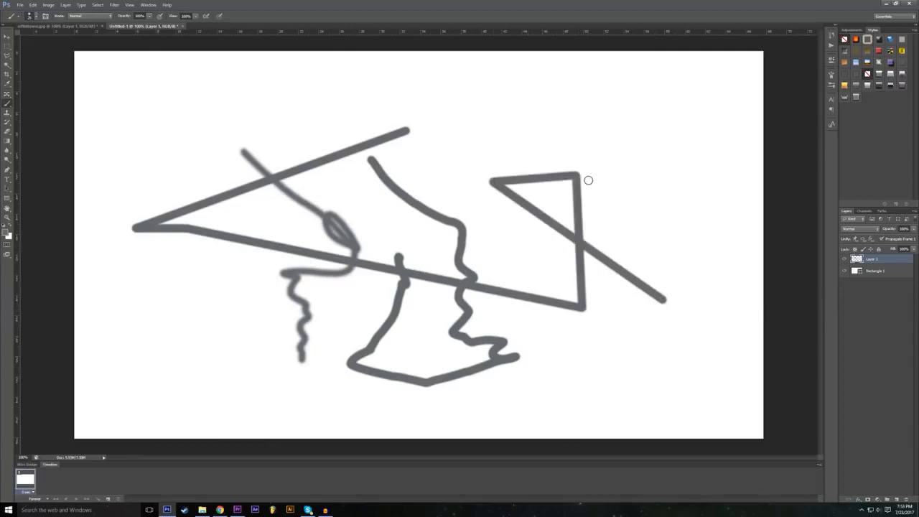
left_click(727, 121, "shift")
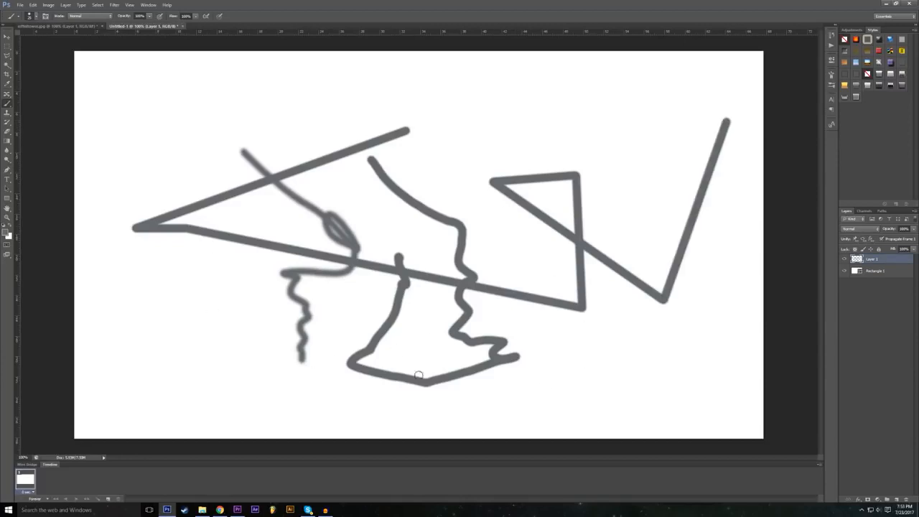
left_click(295, 419, "shift")
left_click(141, 412)
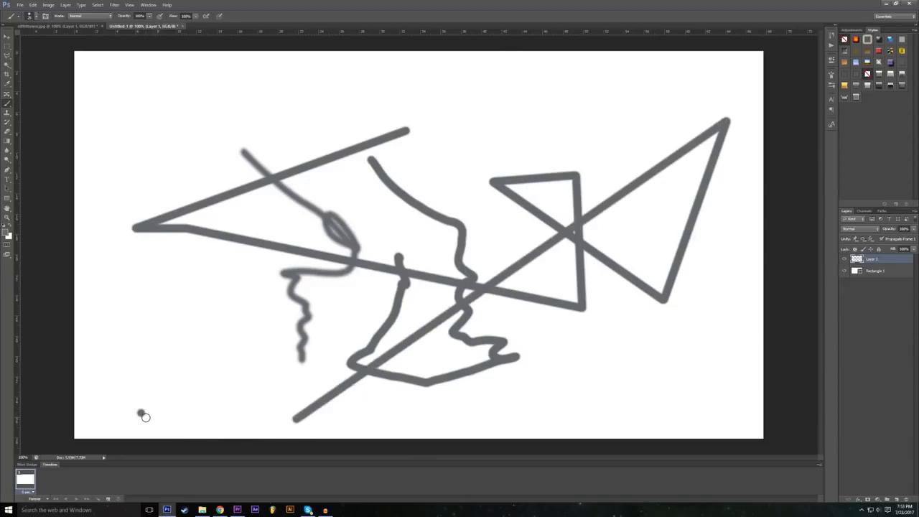
left_click(506, 419, "shift")
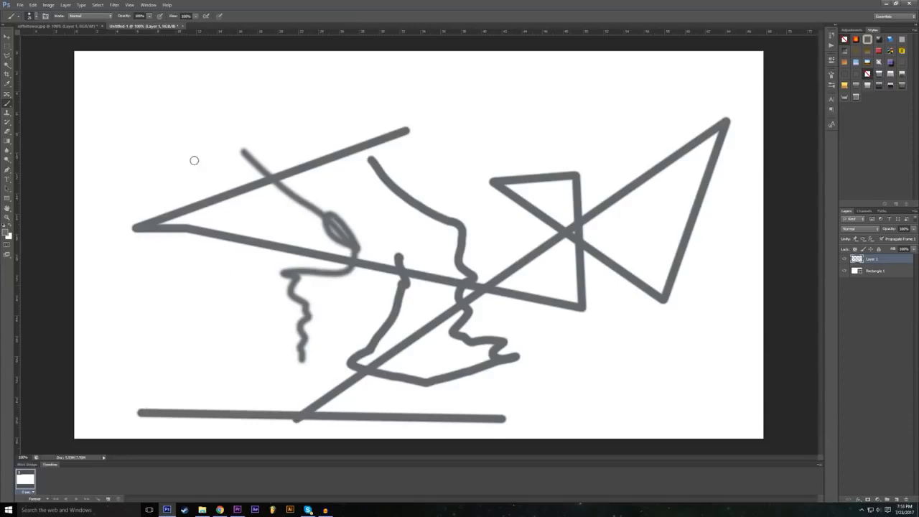
Step: Enlarge the round brush to 77 px and paint a thick blob in the upper-left area of the canvas
left_click(33, 15)
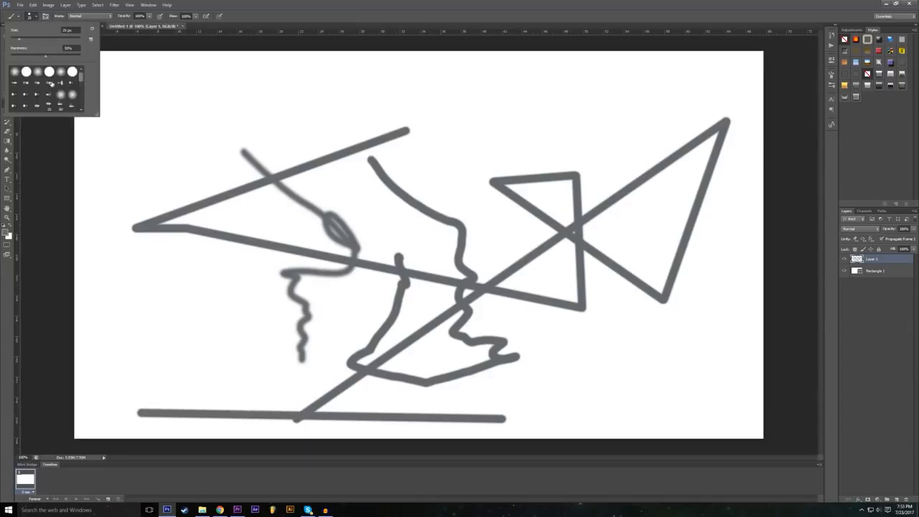
left_click_drag(24, 34, 34, 38)
scroll(80, 89, "down", 5)
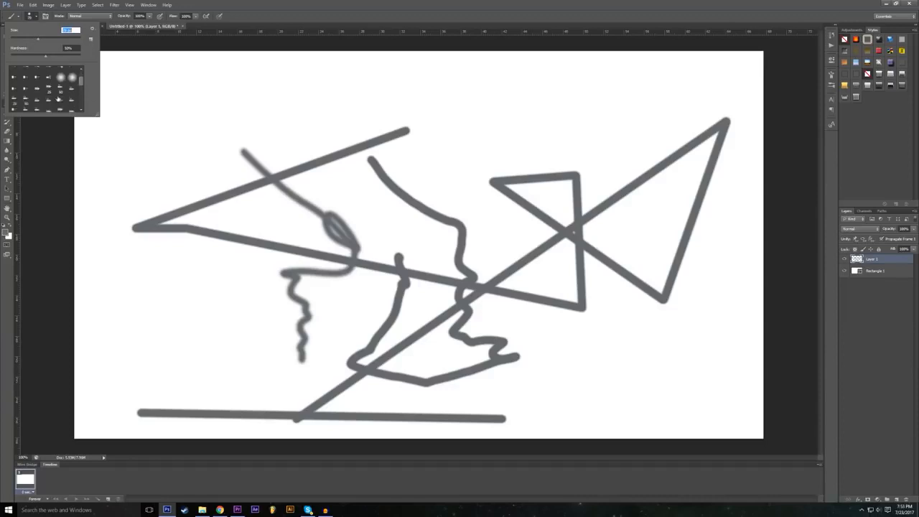
mouse_move(194, 135)
left_mouse_down()
mouse_move(133, 164)
mouse_move(181, 116)
mouse_move(151, 137)
left_mouse_up()
Step: Choose a rough textured brush tip, enlarge it to 108 px, and paint thick wavy strokes along the canvas's top and left side
left_click(36, 13)
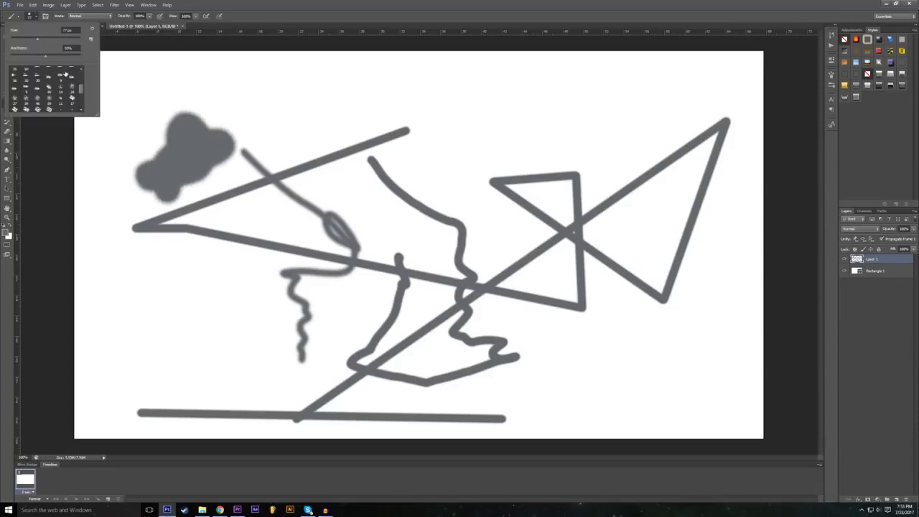
left_click(49, 84)
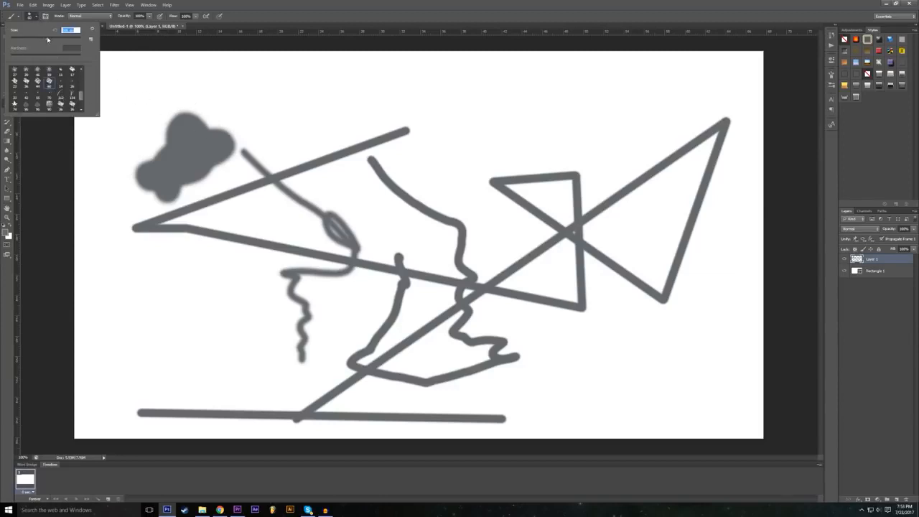
mouse_move(232, 92)
left_mouse_down()
mouse_move(488, 118)
mouse_move(536, 84)
mouse_move(673, 132)
left_mouse_up()
mouse_move(155, 108)
left_mouse_down()
mouse_move(223, 309)
mouse_move(216, 370)
mouse_move(244, 391)
left_mouse_up()
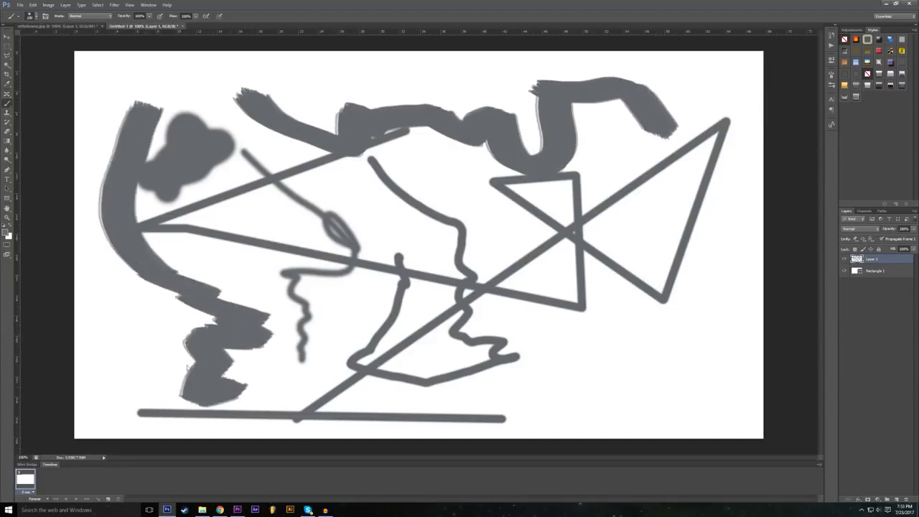
Step: Choose the leaf-shaped brush tip and stamp trails of leaves across the middle, right and left of the canvas
left_click(30, 15)
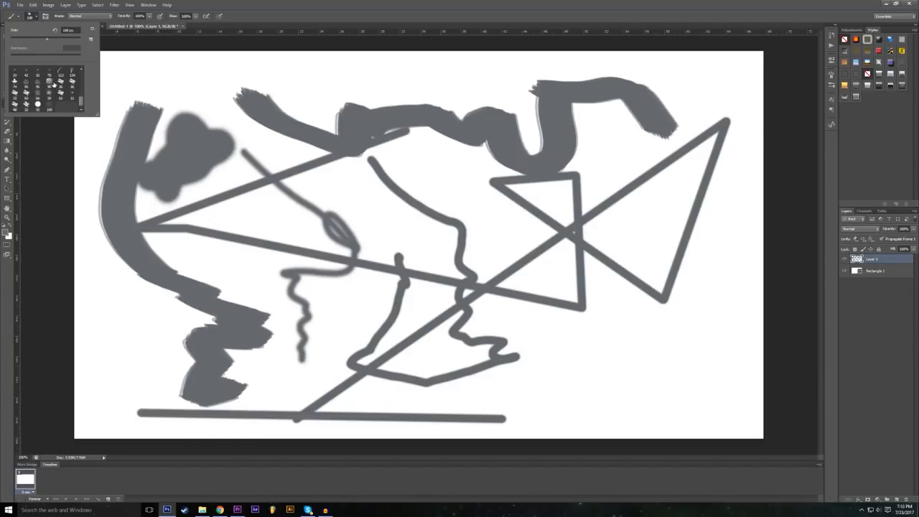
left_click(39, 86)
left_click_drag(336, 201, 451, 270)
mouse_move(570, 328)
left_mouse_down()
mouse_move(553, 369)
mouse_move(496, 308)
mouse_move(462, 203)
mouse_move(495, 185)
left_mouse_up()
left_click_drag(248, 234, 246, 291)
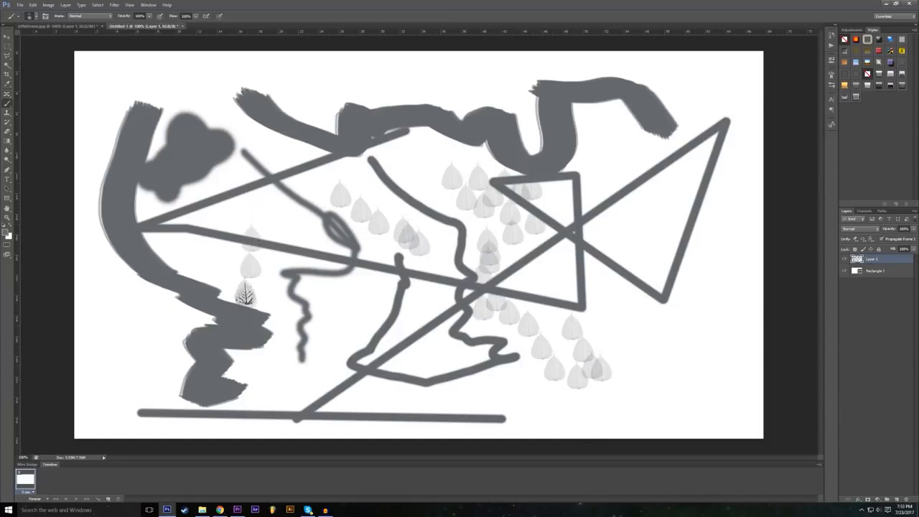
Step: Choose the 63 px textured brush tip and paint wavy strokes over the left part of the drawing
left_click(36, 16)
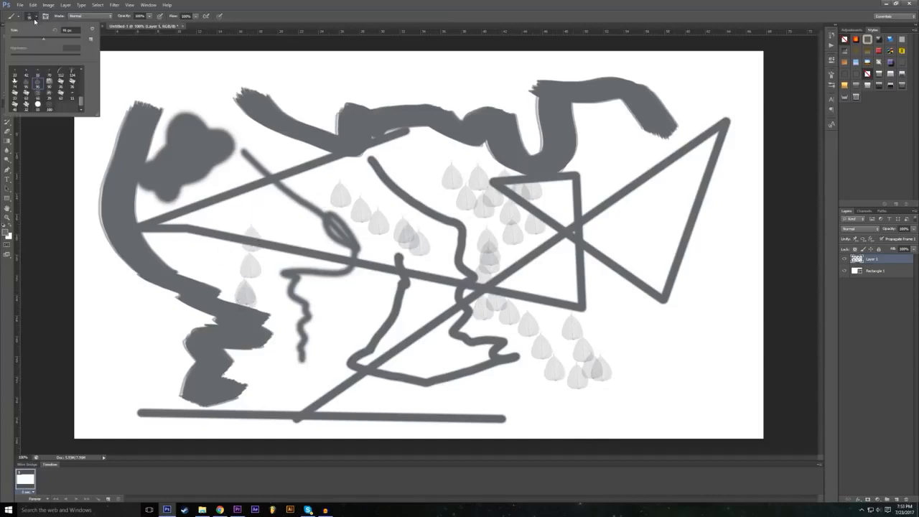
left_click(71, 101)
mouse_move(193, 106)
left_mouse_down()
mouse_move(213, 95)
mouse_move(234, 118)
mouse_move(267, 235)
mouse_move(314, 305)
mouse_move(265, 346)
mouse_move(228, 279)
mouse_move(258, 294)
mouse_move(246, 308)
mouse_move(224, 291)
mouse_move(332, 361)
mouse_move(428, 369)
left_mouse_up()
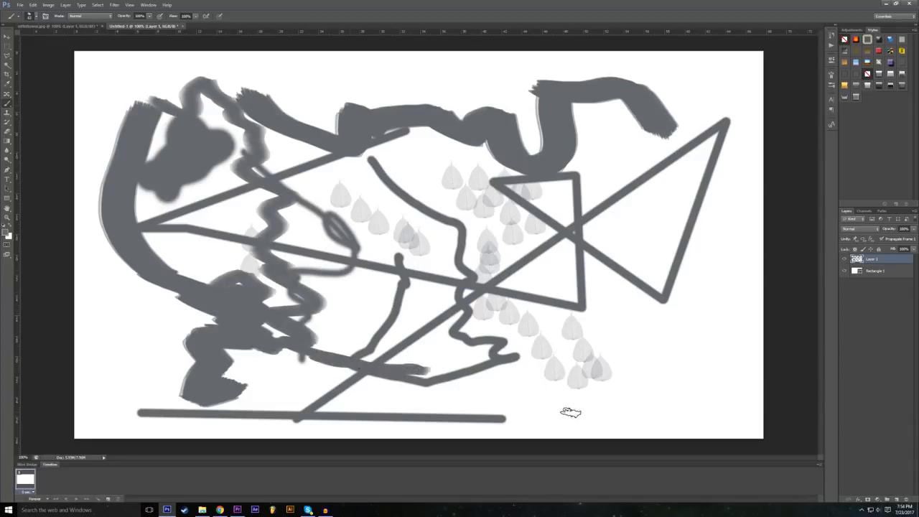
Step: Choose the 11 px brush tip and draw thin scribbles near the canvas's top edge and lower middle
left_click(37, 18)
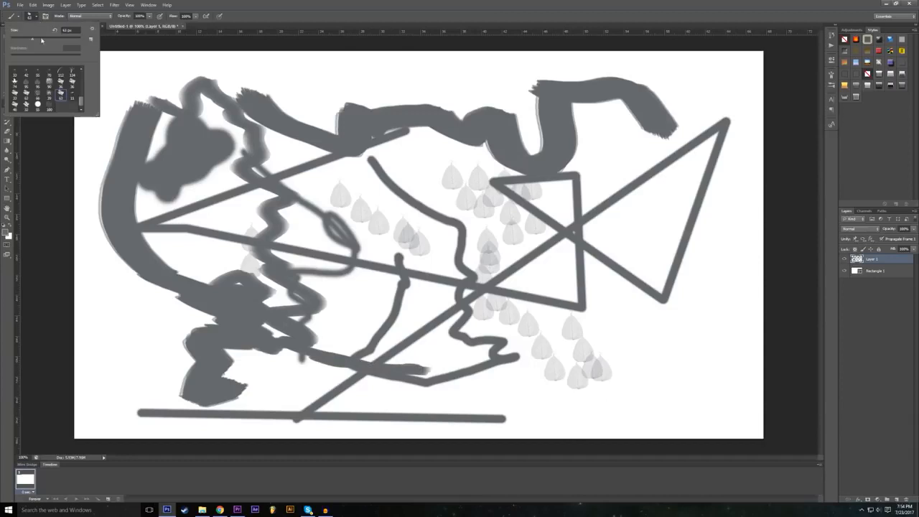
left_click(72, 96)
left_click_drag(300, 83, 393, 94)
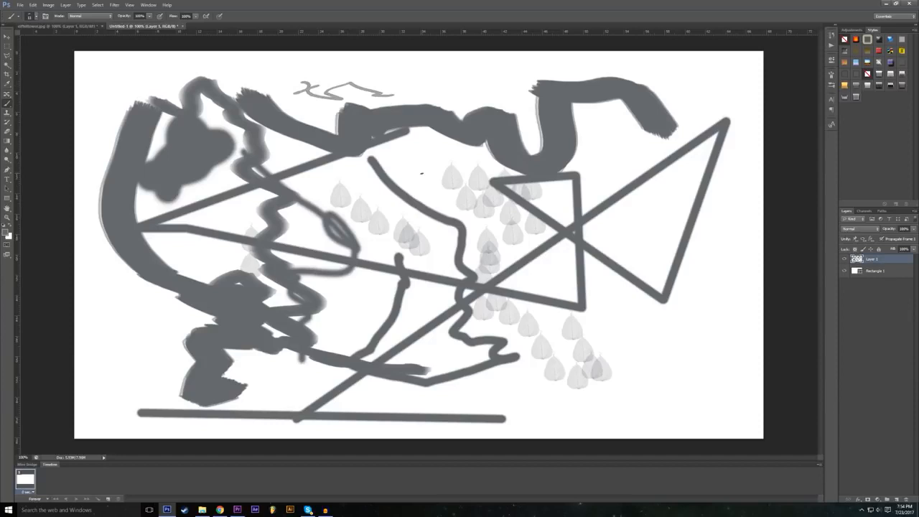
mouse_move(433, 373)
left_mouse_down()
mouse_move(430, 351)
mouse_move(450, 339)
mouse_move(367, 334)
left_mouse_up()
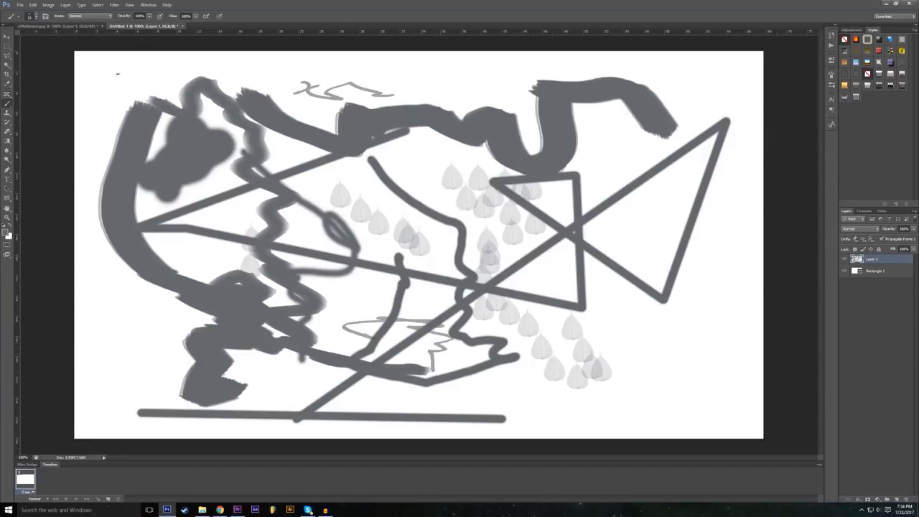
Step: Choose the grass-blade brush tip and paint grass at the top of the thick curved stroke on the left
left_click(41, 17)
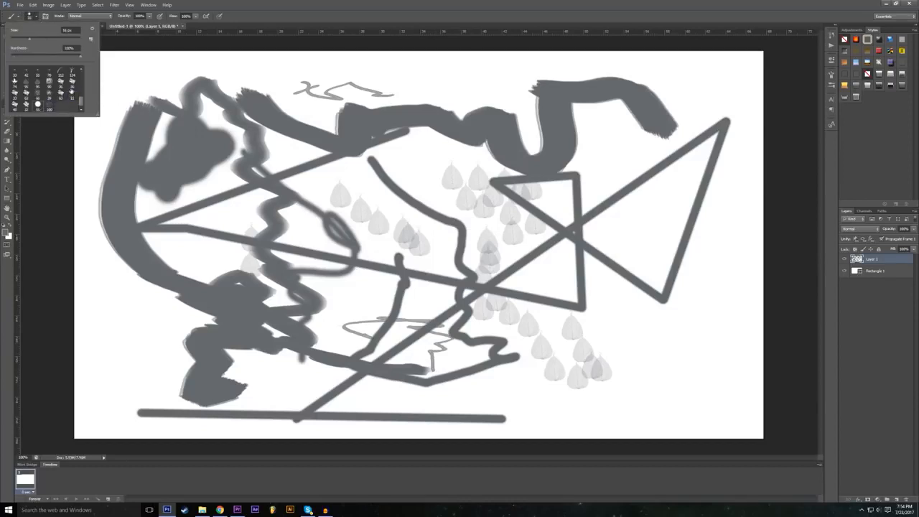
scroll(72, 90, "up", 1)
left_click(71, 91)
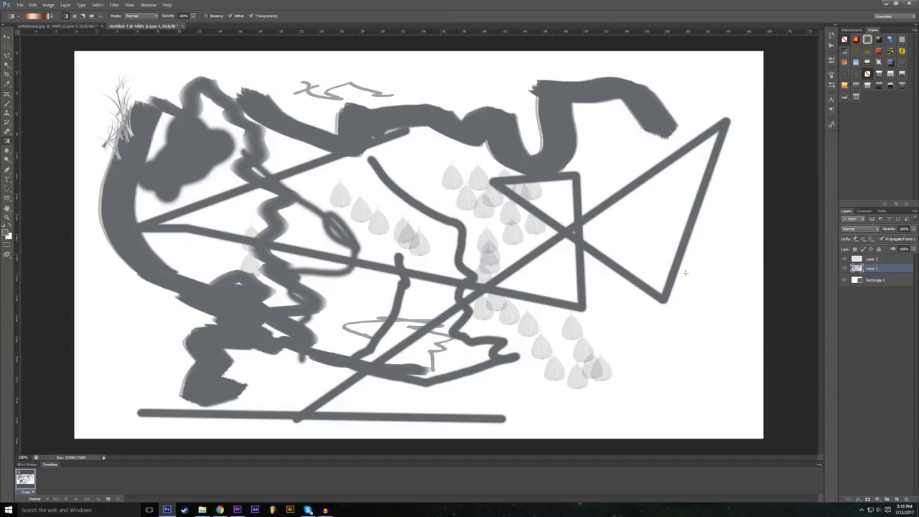
Step: Hide Layer 1 with the brush strokes and make the empty Layer 2 active
left_click(845, 268)
left_click(862, 260)
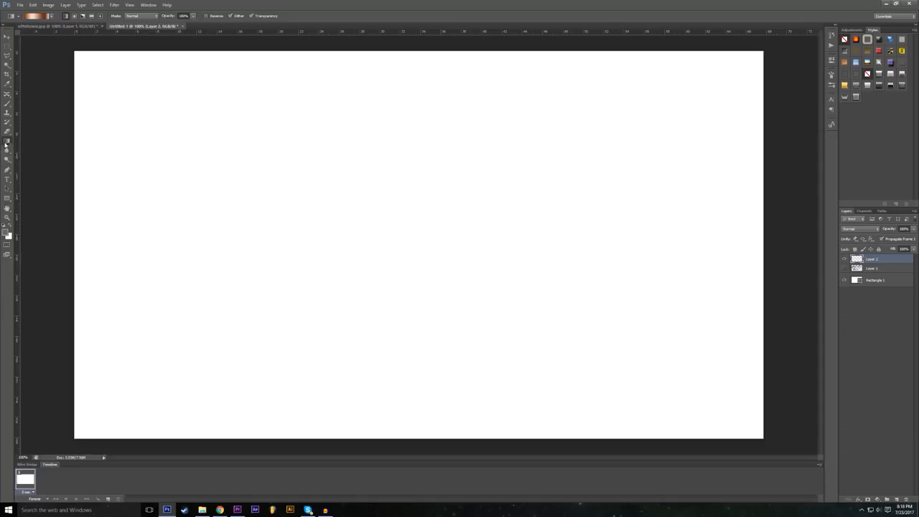
Step: Fill Layer 2 with the Black, White gradient from the upper-left to the lower-right corner, and redraw it in the opposite direction
left_click(7, 141)
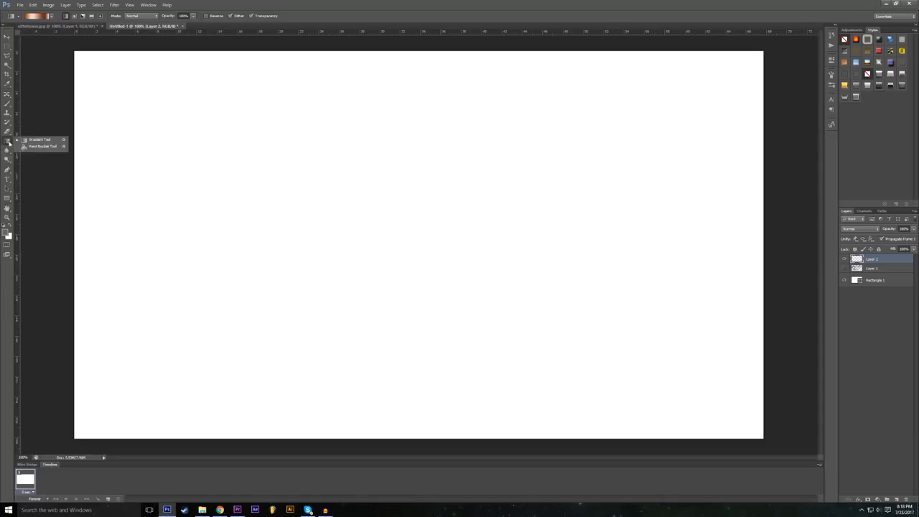
left_click(8, 141)
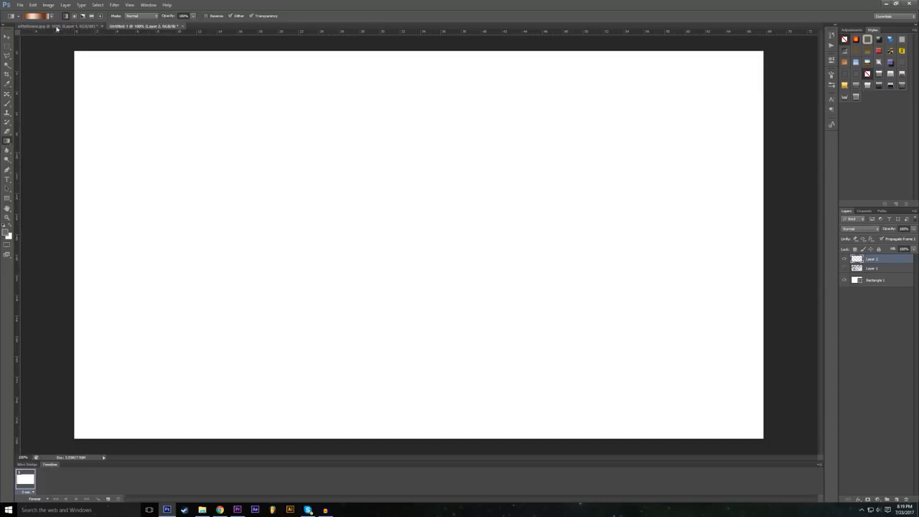
left_click(50, 16)
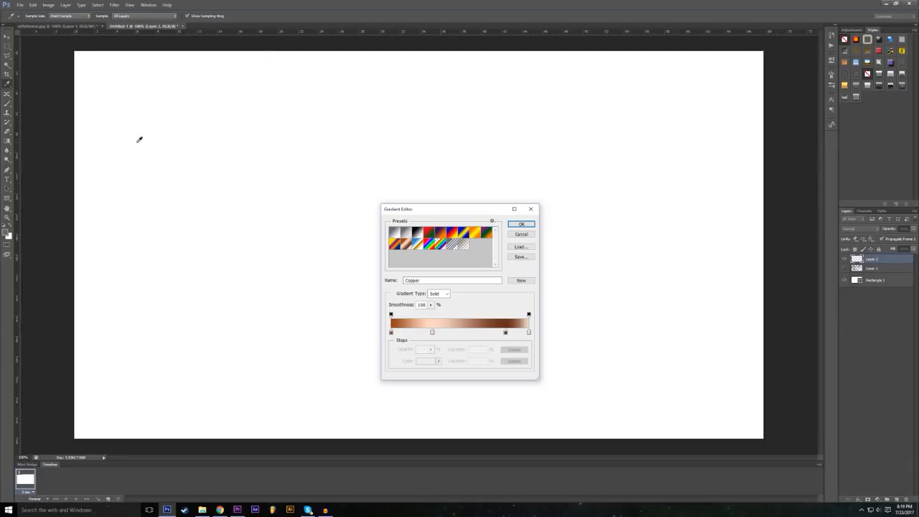
left_click(418, 231)
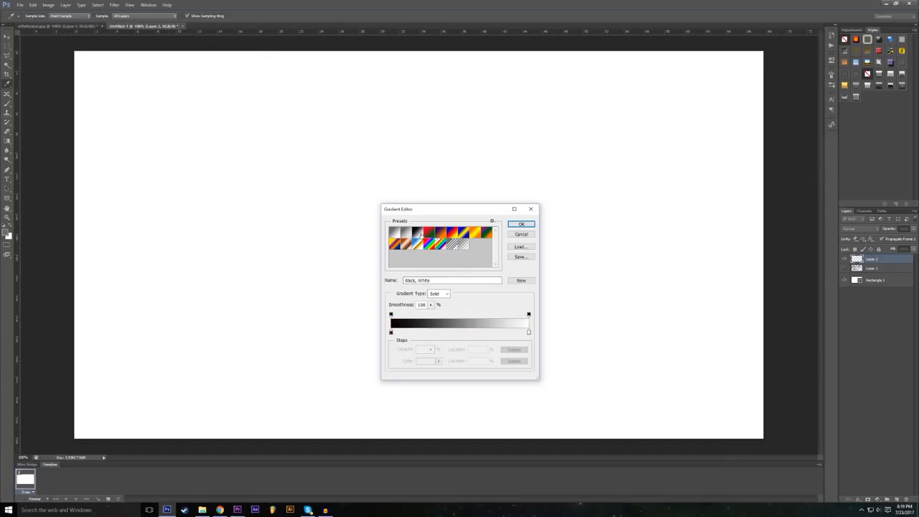
left_click(521, 224)
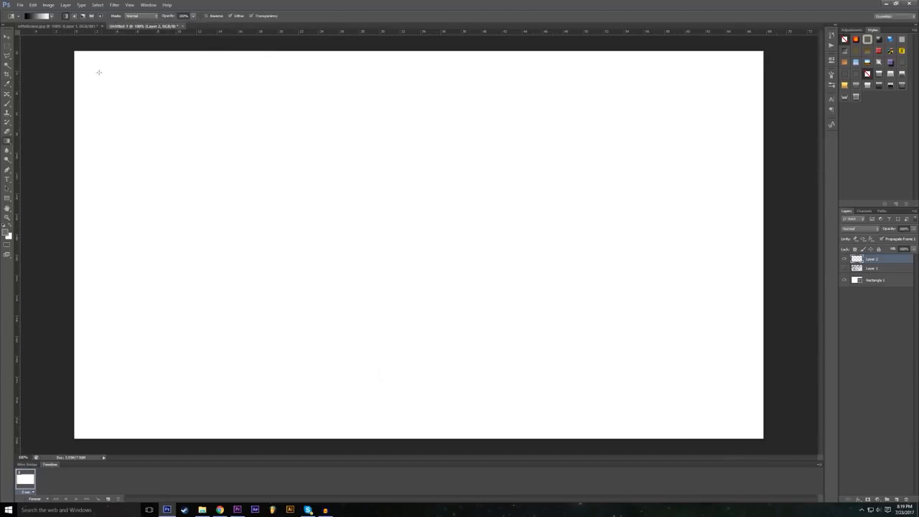
left_click_drag(76, 53, 761, 435)
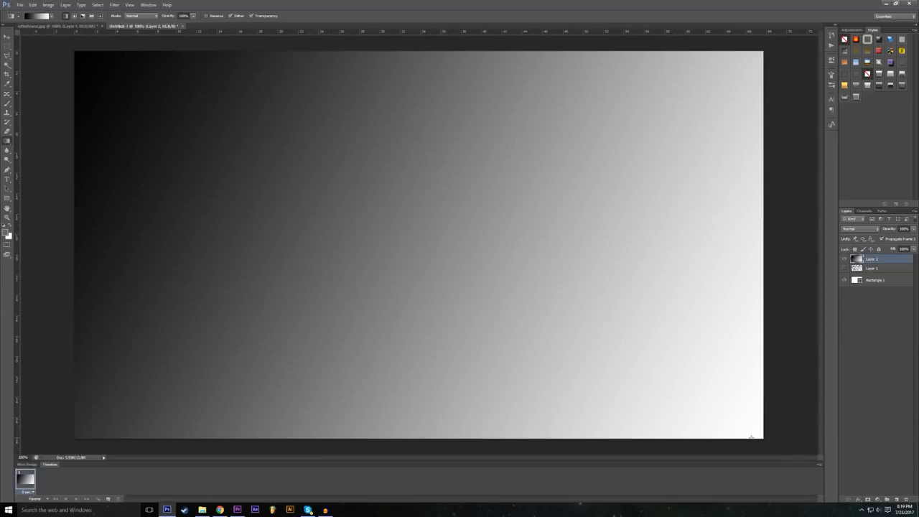
left_click_drag(760, 435, 78, 54)
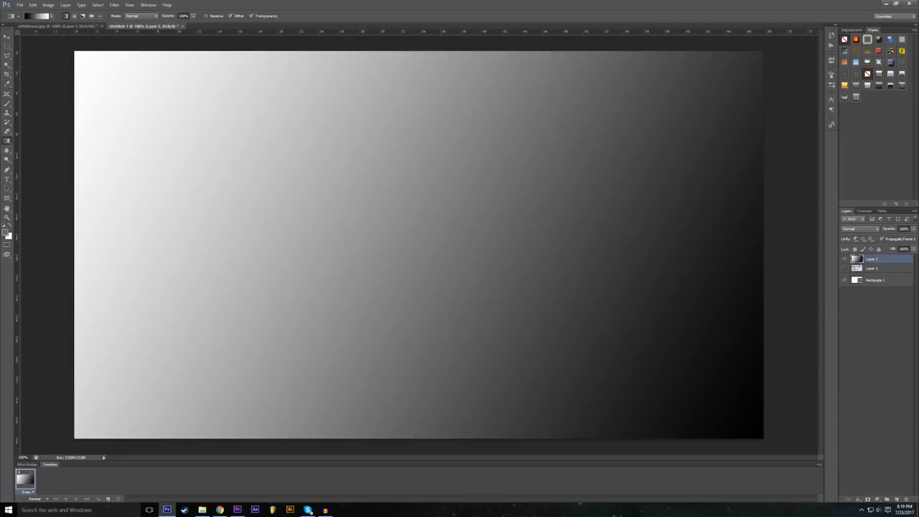
Step: Choose the Transparent Stripes gradient preset and draw several overlapping stripe gradients across Layer 2 at different angles
left_click(45, 16)
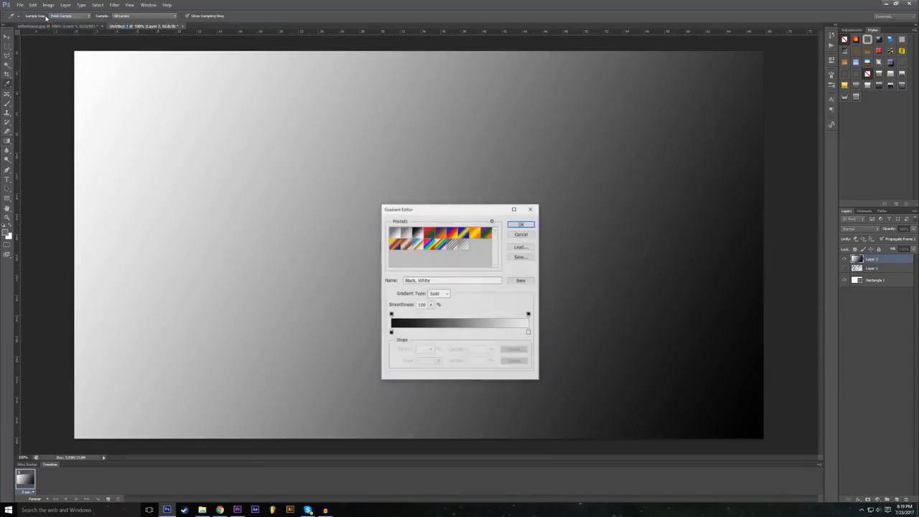
left_click(453, 249)
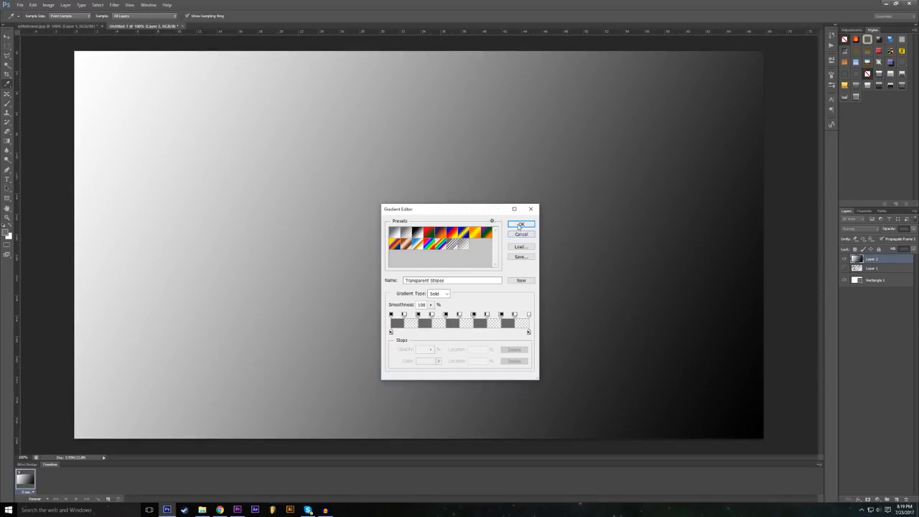
left_click(521, 224)
left_click_drag(76, 55, 761, 422)
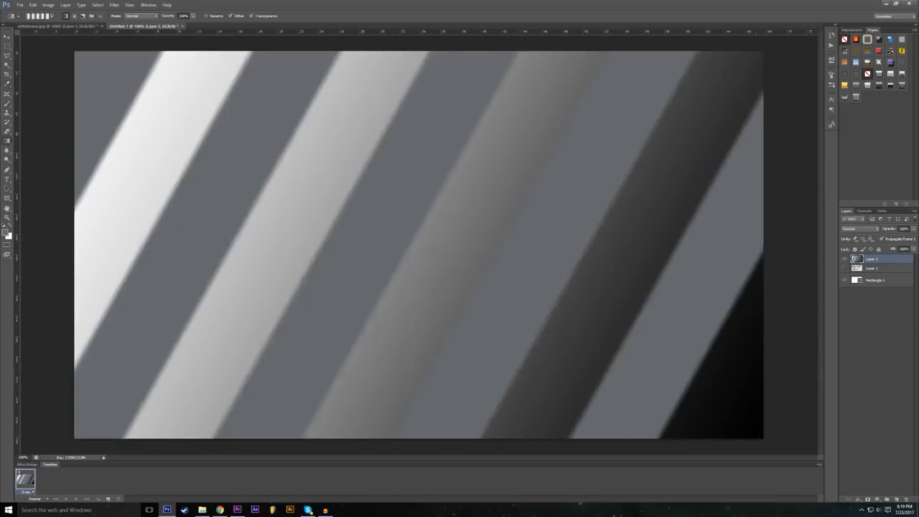
left_click_drag(192, 138, 568, 349)
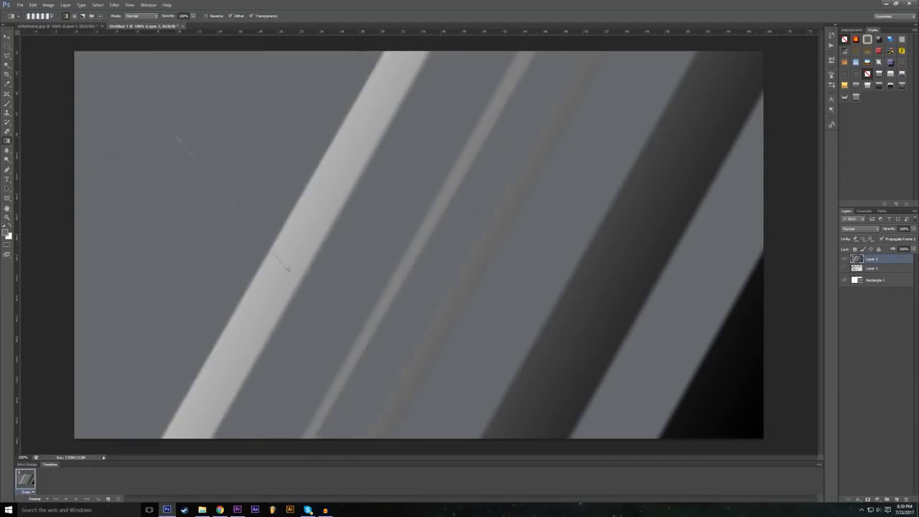
left_click_drag(287, 269, 288, 270)
left_click_drag(727, 251, 579, 277)
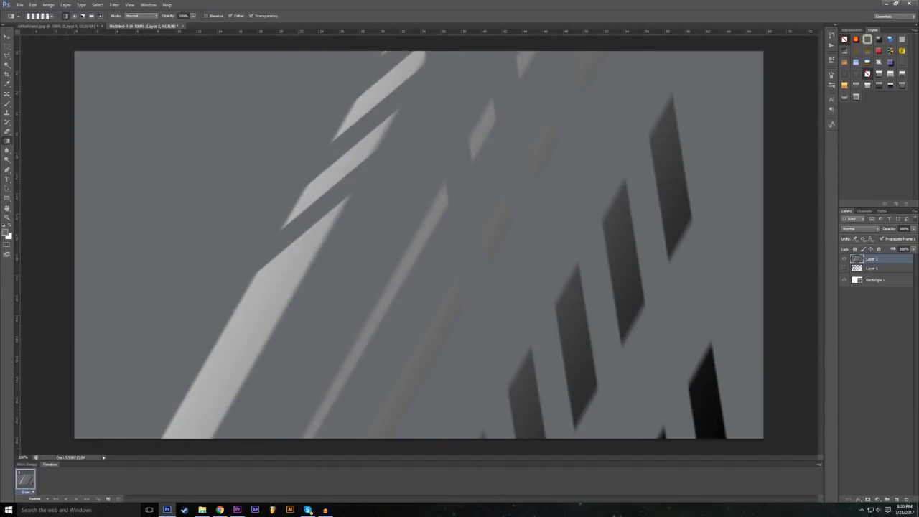
Step: Choose the orange-yellow-orange gradient preset and draw it repeatedly over the canvas with different lengths and directions
left_click(52, 16)
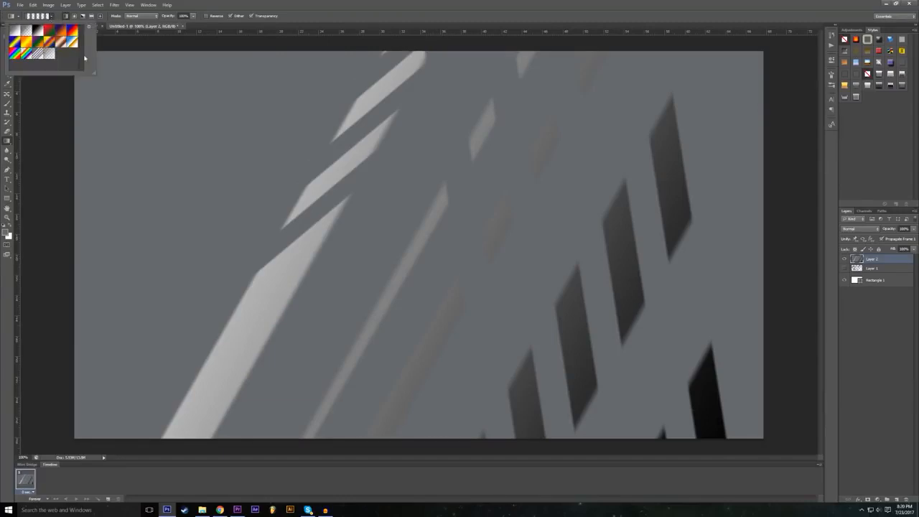
left_click(23, 48)
left_click(174, 6)
left_click_drag(81, 60, 707, 400)
left_click_drag(570, 372, 399, 279)
mouse_move(423, 315)
left_mouse_down()
mouse_move(376, 280)
mouse_move(294, 248)
left_mouse_up()
mouse_move(413, 286)
left_mouse_down()
mouse_move(310, 228)
mouse_move(316, 219)
left_mouse_up()
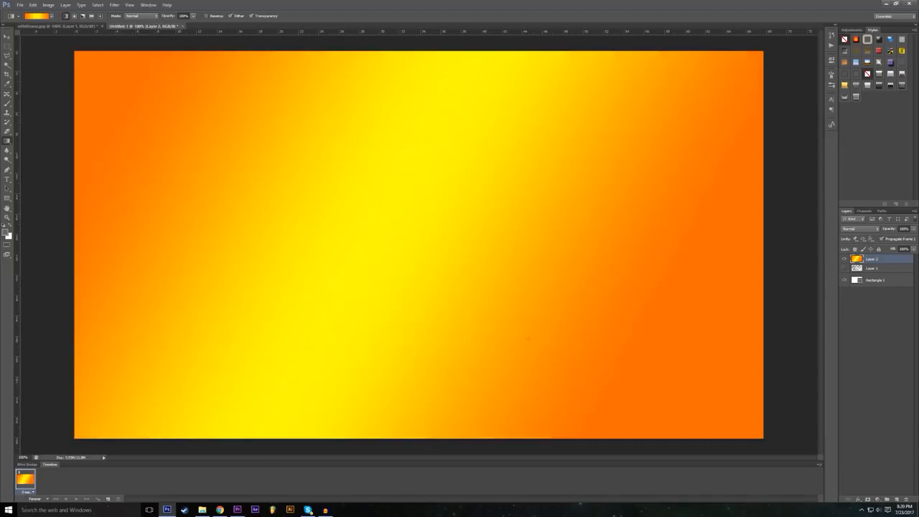
left_click_drag(530, 342, 167, 153)
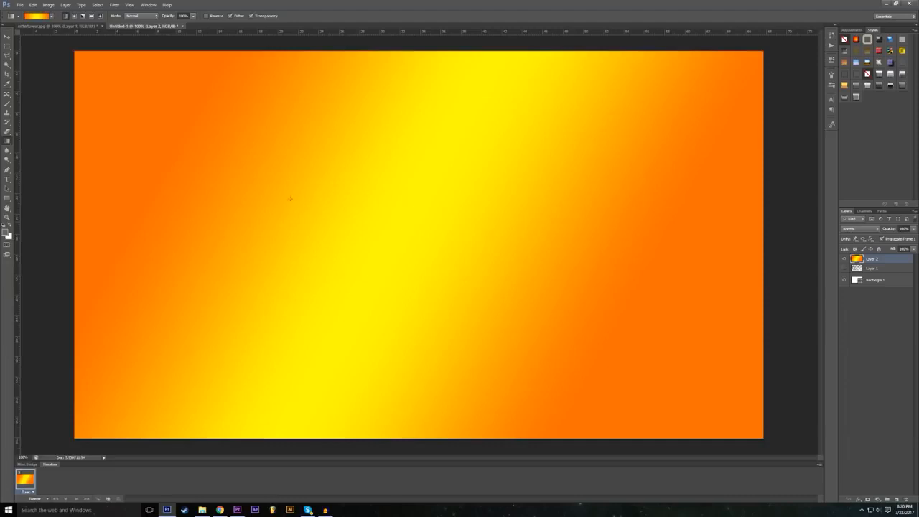
left_click_drag(248, 124, 611, 188)
left_click_drag(342, 113, 375, 409)
left_click_drag(386, 78, 428, 349)
left_click_drag(257, 288, 622, 185)
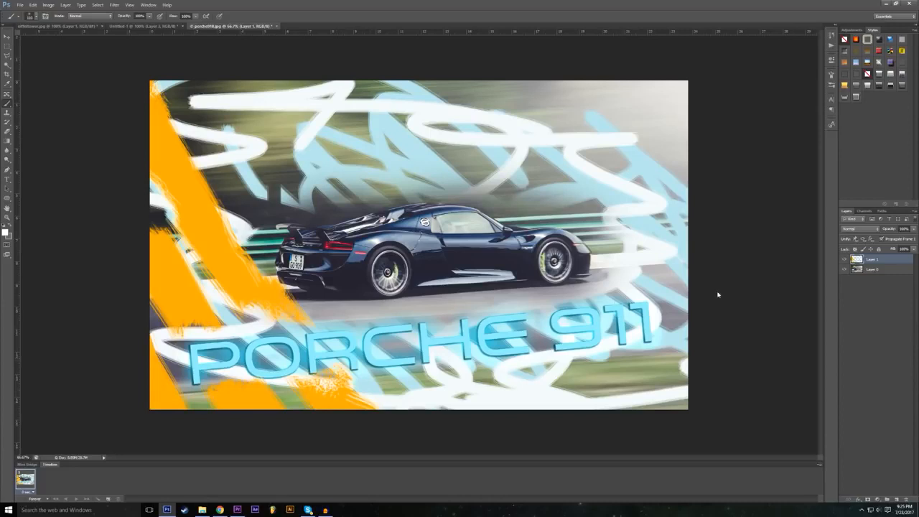
Step: Hide Layer 1 in the car photo, add a new layer and paint thick white brush strokes all over it
left_click(846, 259)
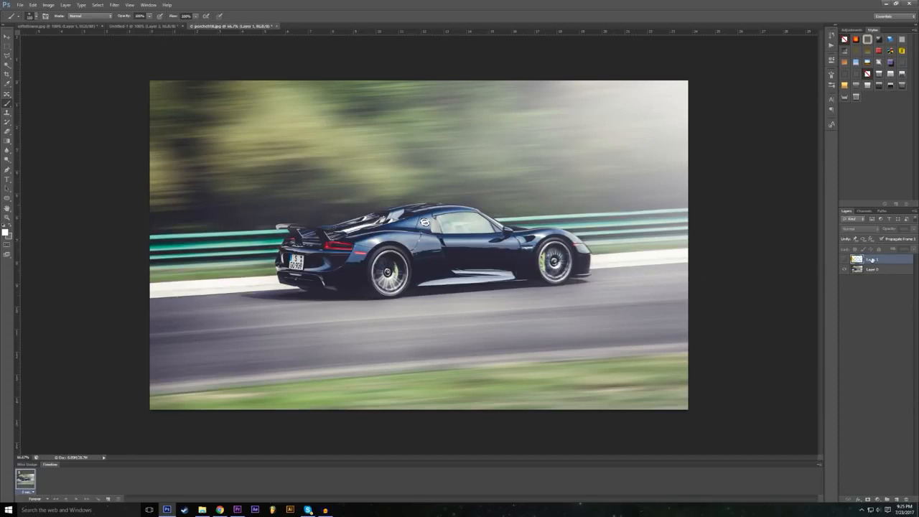
left_click(896, 499)
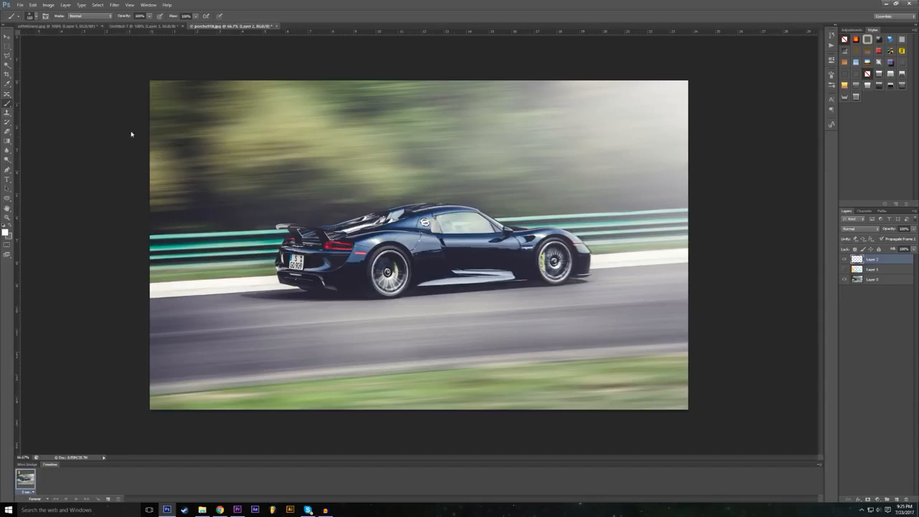
mouse_move(115, 143)
left_mouse_down()
mouse_move(201, 92)
mouse_move(362, 388)
mouse_move(535, 387)
mouse_move(673, 59)
mouse_move(330, 133)
mouse_move(273, 245)
mouse_move(288, 308)
mouse_move(308, 181)
mouse_move(646, 359)
mouse_move(685, 172)
mouse_move(495, 259)
left_mouse_up()
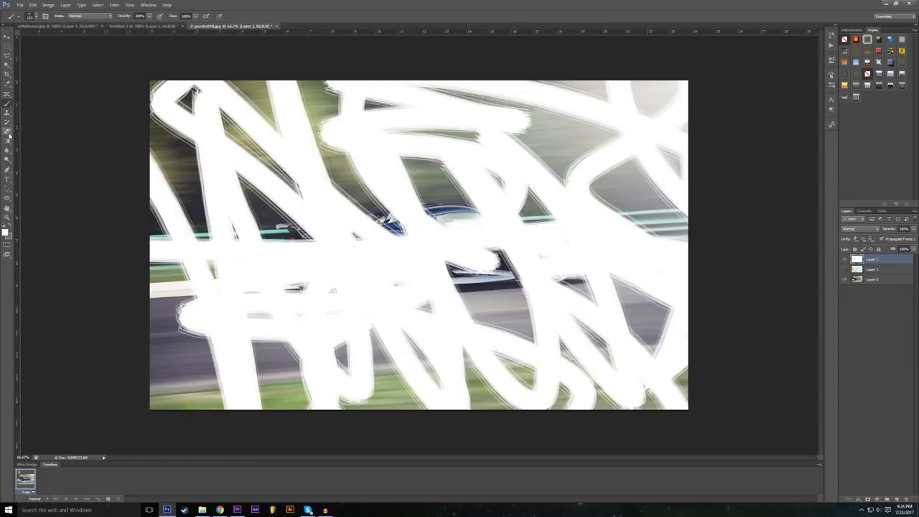
Step: Erase the white strokes covering the car with the Eraser tool
left_click(8, 132)
mouse_move(314, 218)
left_mouse_down()
mouse_move(391, 240)
mouse_move(258, 276)
mouse_move(438, 280)
mouse_move(302, 214)
mouse_move(441, 234)
mouse_move(575, 276)
mouse_move(406, 307)
left_mouse_up()
mouse_move(488, 239)
left_mouse_down()
mouse_move(474, 205)
mouse_move(513, 206)
mouse_move(610, 237)
mouse_move(543, 264)
mouse_move(551, 263)
left_mouse_up()
left_click_drag(363, 276, 307, 273)
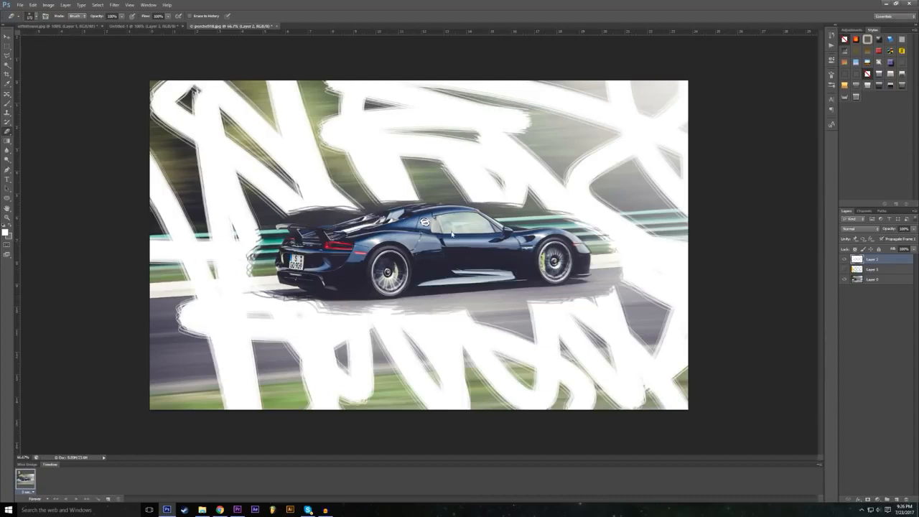
Step: Undo the eraser strokes over the car
left_click(33, 4)
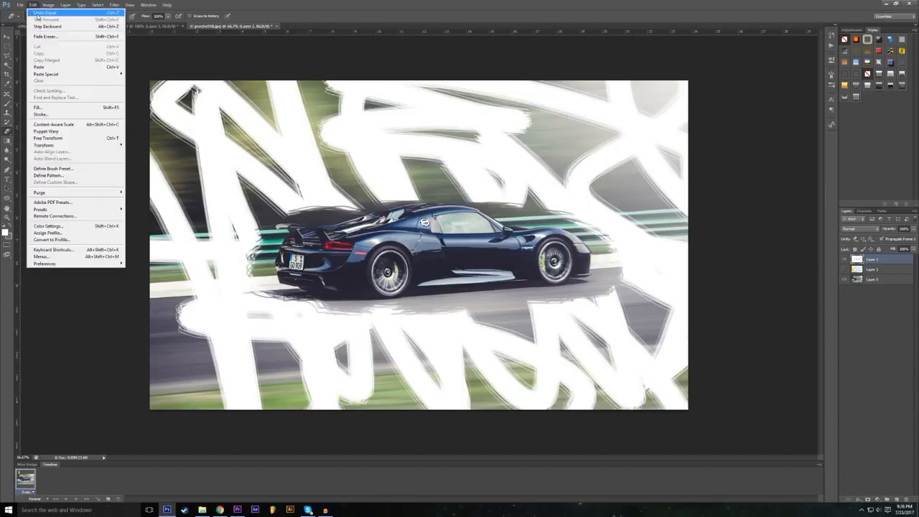
left_click(44, 12)
left_click(33, 4)
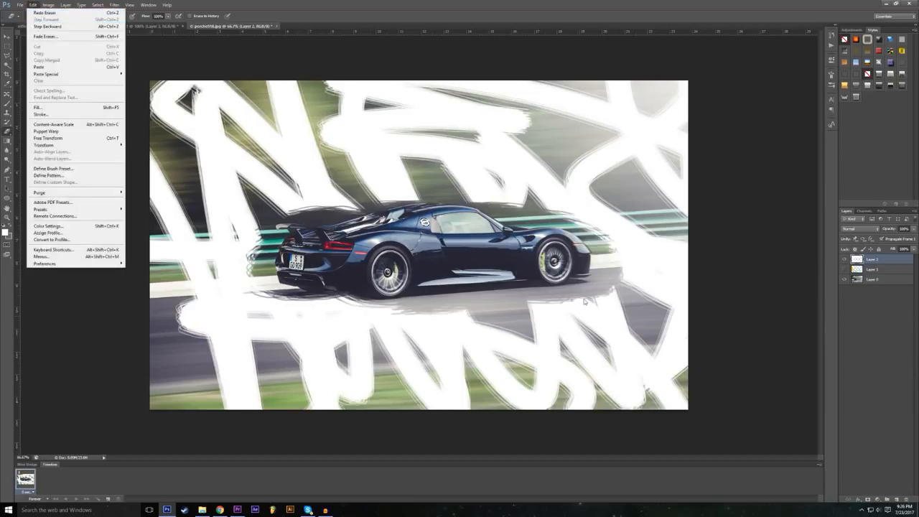
left_click(44, 12)
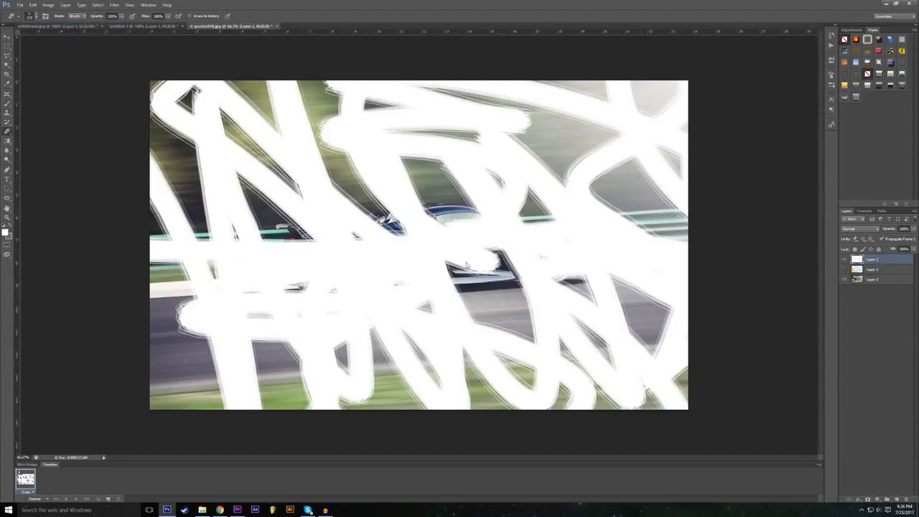
Step: Erase the white paint over the car once more and delete the painted Layer 2
mouse_move(474, 252)
left_mouse_down()
mouse_move(295, 266)
mouse_move(420, 297)
mouse_move(316, 216)
mouse_move(585, 230)
mouse_move(522, 255)
mouse_move(596, 277)
mouse_move(567, 293)
mouse_move(599, 237)
mouse_move(431, 298)
mouse_move(316, 300)
mouse_move(287, 244)
mouse_move(272, 262)
mouse_move(302, 216)
left_mouse_up()
mouse_move(287, 298)
left_mouse_down()
mouse_move(262, 255)
mouse_move(345, 202)
mouse_move(422, 214)
left_mouse_up()
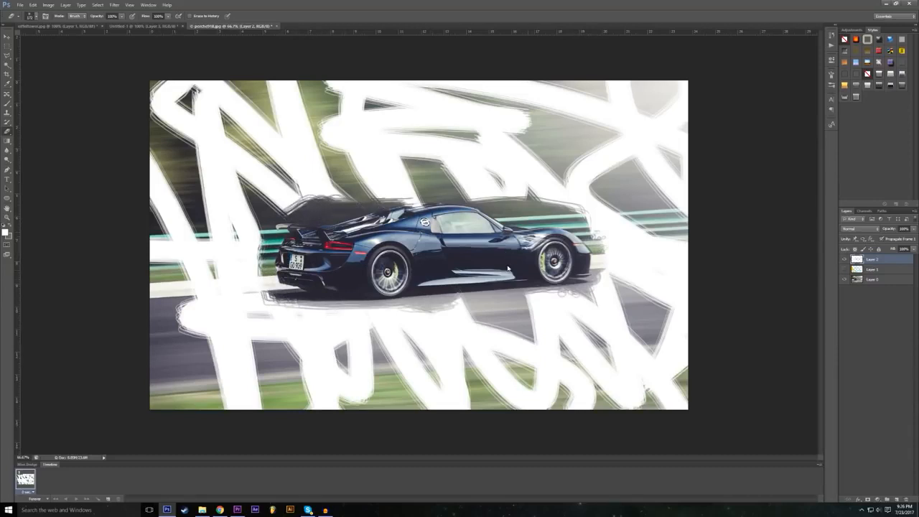
mouse_move(883, 258)
left_mouse_down()
mouse_move(884, 436)
mouse_move(906, 499)
left_mouse_up()
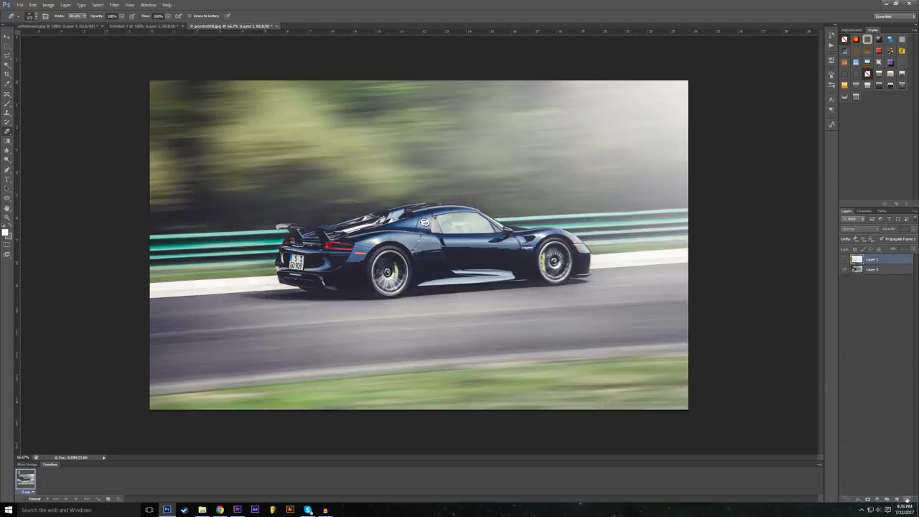
Step: Add a new layer above Layer 1 and paint thick white brush strokes across the whole photo
left_click(895, 500)
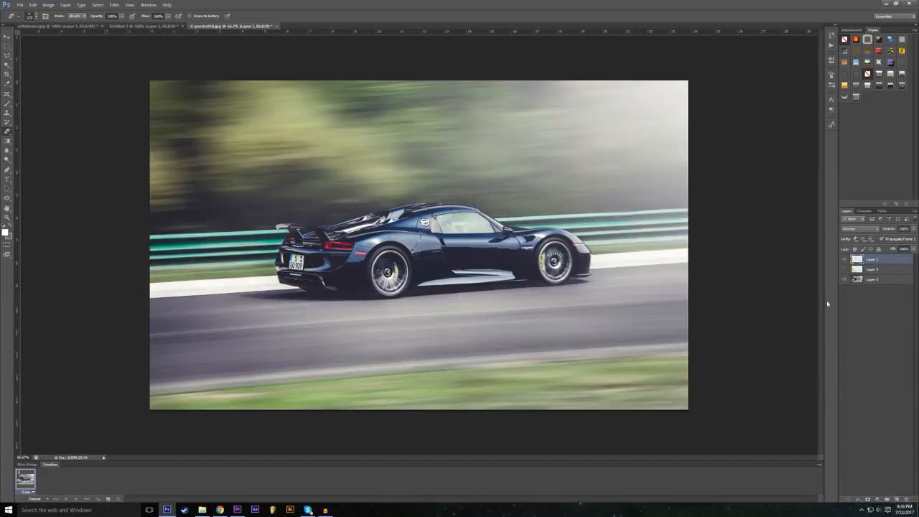
left_click(11, 107)
mouse_move(153, 192)
left_mouse_down()
mouse_move(251, 363)
mouse_move(327, 294)
mouse_move(542, 207)
mouse_move(668, 338)
mouse_move(625, 137)
mouse_move(477, 216)
mouse_move(411, 352)
mouse_move(158, 94)
mouse_move(266, 301)
mouse_move(517, 309)
mouse_move(477, 116)
mouse_move(646, 216)
mouse_move(607, 449)
mouse_move(154, 316)
mouse_move(247, 84)
mouse_move(276, 83)
left_mouse_up()
Step: Reduce the brush size and add thinner white strokes in the remaining gaps around the photo
left_click(33, 15)
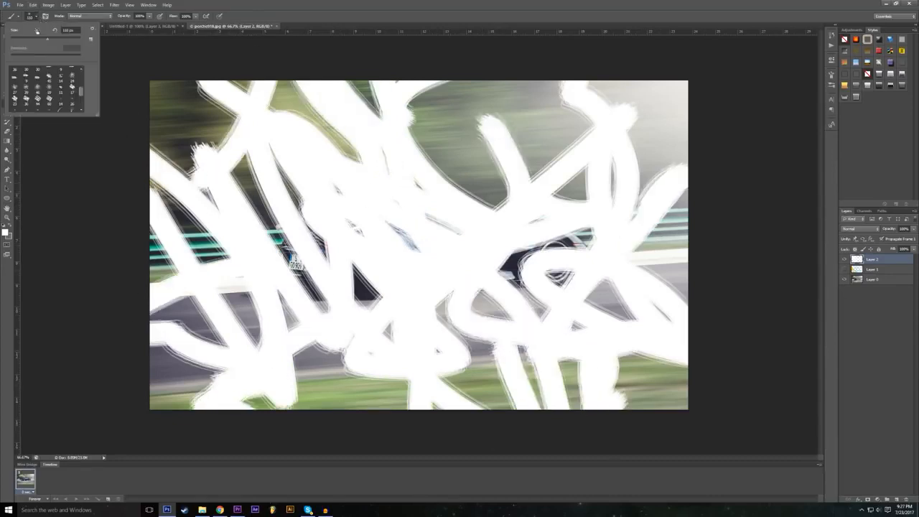
mouse_move(448, 110)
left_mouse_down()
mouse_move(511, 230)
mouse_move(474, 407)
left_mouse_up()
mouse_move(684, 224)
left_mouse_down()
mouse_move(603, 440)
mouse_move(575, 399)
mouse_move(158, 363)
mouse_move(335, 402)
mouse_move(334, 376)
mouse_move(301, 373)
left_mouse_up()
left_click_drag(323, 365, 336, 378)
left_click_drag(386, 395, 411, 406)
mouse_move(151, 91)
left_mouse_down()
mouse_move(185, 143)
mouse_move(191, 175)
left_mouse_up()
mouse_move(539, 142)
left_mouse_down()
mouse_move(513, 137)
mouse_move(503, 174)
left_mouse_up()
left_click_drag(506, 260, 537, 309)
left_click_drag(668, 219, 555, 97)
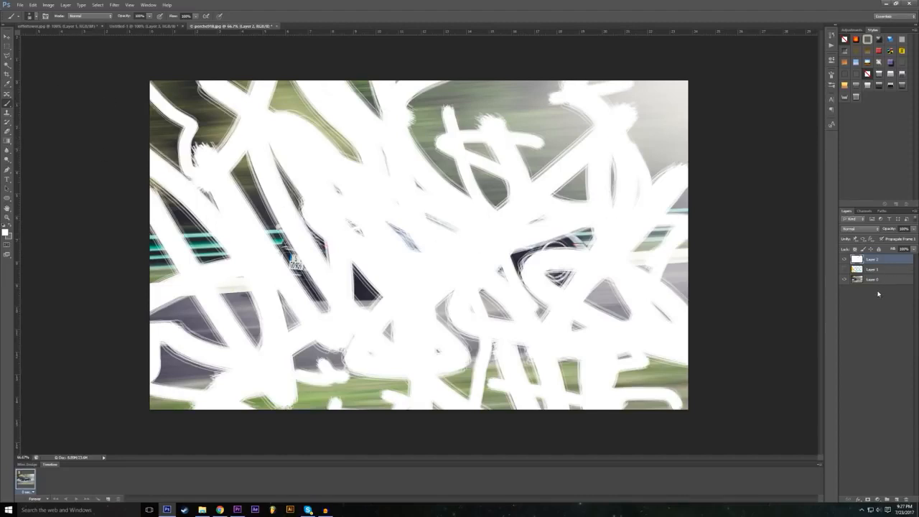
Step: Add a layer mask to Layer 2 and undo the extra vector mask
left_click(869, 500)
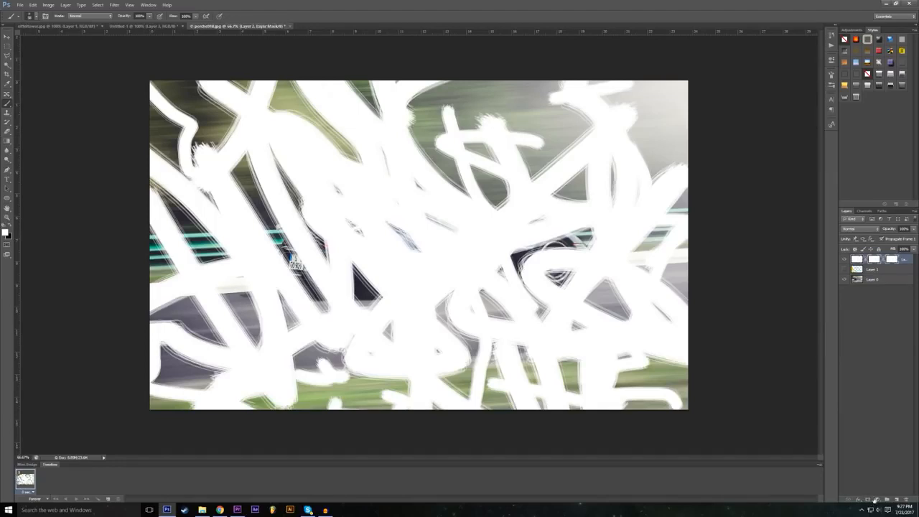
left_click(32, 5)
left_click(38, 13)
Step: Swap the foreground colour to black and paint on Layer 2's mask to hide the white strokes over the car
left_click(9, 225)
left_click(12, 227)
left_click(11, 226)
left_click(11, 227)
left_click(11, 227)
left_click(11, 227)
left_click(12, 227)
left_click(12, 227)
left_click(12, 227)
mouse_move(305, 278)
left_mouse_down()
mouse_move(293, 276)
mouse_move(363, 287)
mouse_move(309, 265)
mouse_move(287, 273)
mouse_move(352, 298)
mouse_move(277, 262)
mouse_move(302, 242)
mouse_move(302, 219)
mouse_move(435, 277)
mouse_move(483, 254)
mouse_move(471, 211)
mouse_move(543, 201)
mouse_move(467, 237)
mouse_move(553, 266)
mouse_move(524, 284)
mouse_move(402, 301)
mouse_move(380, 294)
mouse_move(531, 290)
mouse_move(581, 266)
mouse_move(531, 238)
mouse_move(575, 229)
mouse_move(607, 241)
mouse_move(549, 280)
mouse_move(280, 281)
mouse_move(293, 263)
mouse_move(285, 245)
left_mouse_up()
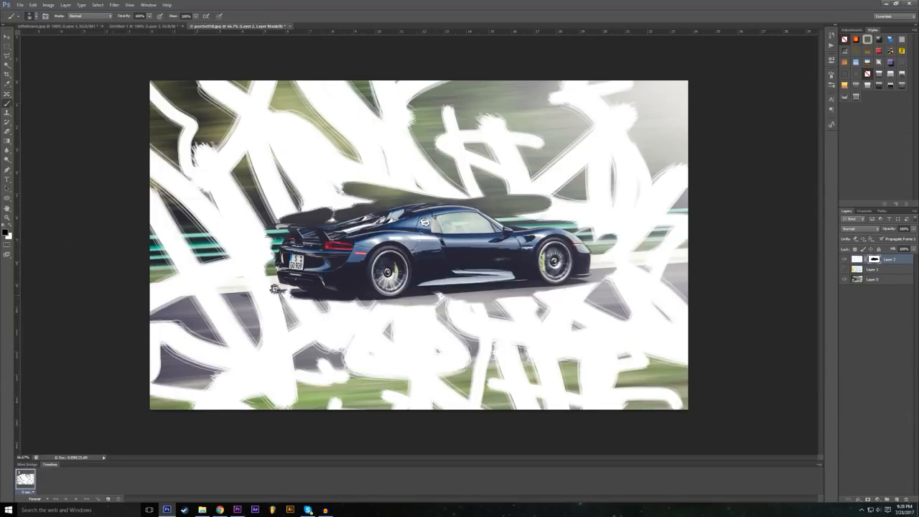
Step: Paint white on the mask along the car's underside to restore the strokes, and clean up the lower body with black
left_click(11, 228)
mouse_move(403, 304)
left_mouse_down()
mouse_move(469, 296)
mouse_move(524, 298)
mouse_move(473, 267)
left_mouse_up()
left_click(10, 228)
mouse_move(460, 271)
left_mouse_down()
mouse_move(498, 275)
mouse_move(463, 280)
mouse_move(535, 288)
mouse_move(425, 284)
left_mouse_up()
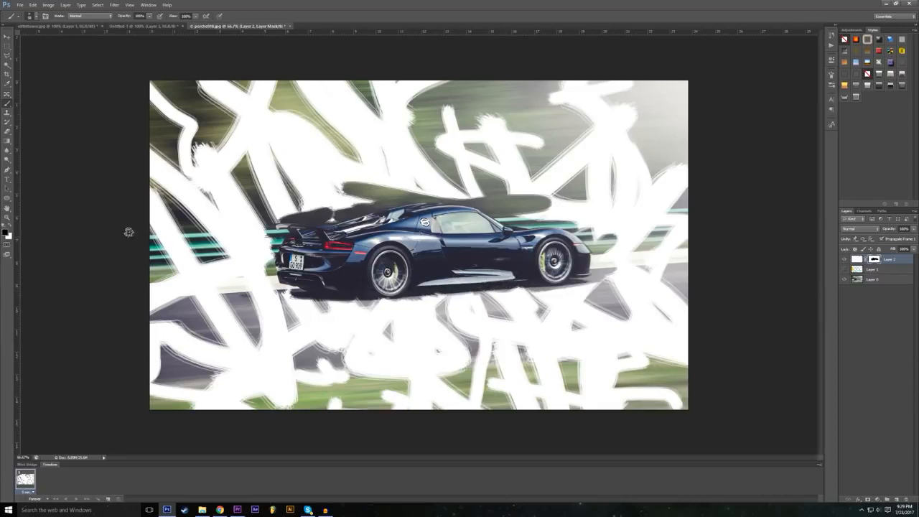
Step: Restore the strokes around the roofline and front by painting white on the mask, and clear the overlap on the car with black
left_click(11, 227)
mouse_move(336, 215)
left_mouse_down()
mouse_move(290, 211)
mouse_move(350, 208)
mouse_move(352, 185)
mouse_move(420, 191)
mouse_move(356, 183)
mouse_move(525, 201)
mouse_move(508, 209)
mouse_move(534, 218)
mouse_move(514, 218)
mouse_move(544, 203)
mouse_move(560, 224)
mouse_move(621, 249)
mouse_move(616, 280)
mouse_move(591, 285)
left_mouse_up()
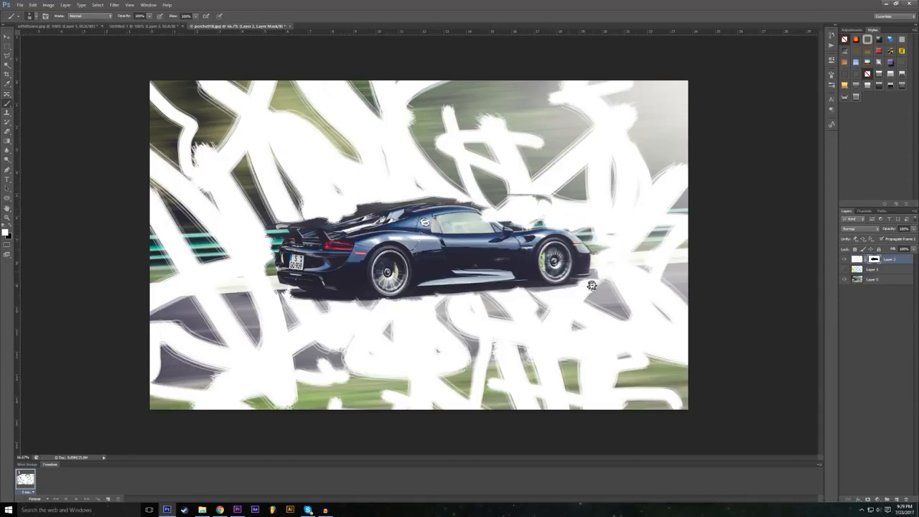
left_click(13, 227)
mouse_move(479, 228)
left_mouse_down()
mouse_move(507, 214)
mouse_move(521, 237)
mouse_move(564, 239)
left_mouse_up()
left_click_drag(353, 218, 325, 221)
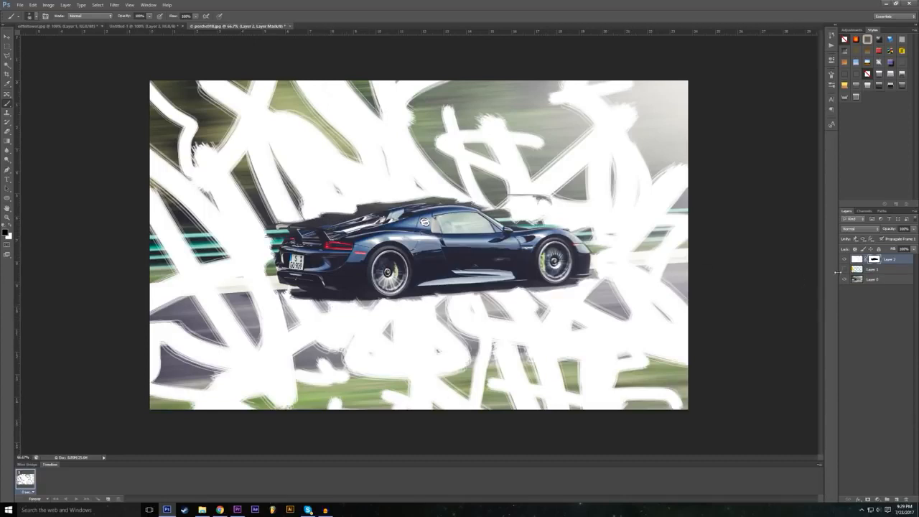
Step: Compare with the artwork on Layer 1 by showing it in place of Layer 2, and switch back to Layer 2
left_click(845, 260)
left_click(848, 269)
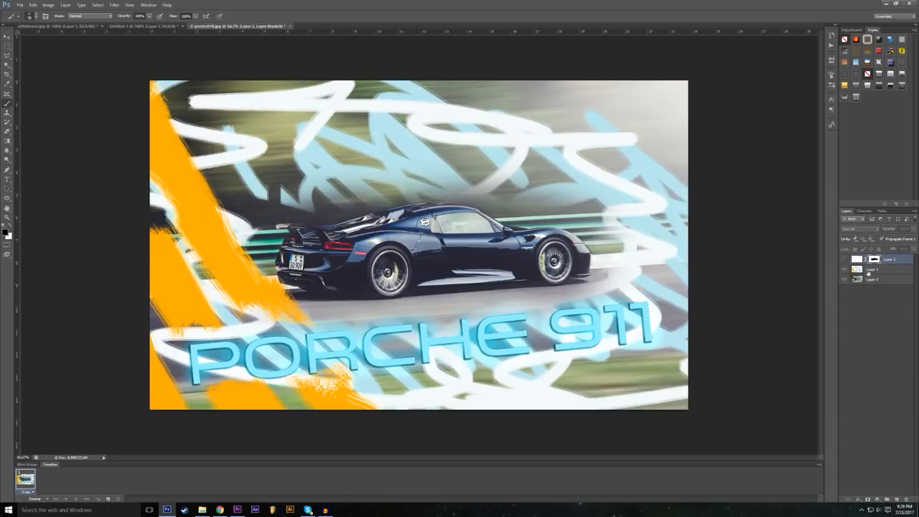
left_click(846, 270)
left_click(844, 259)
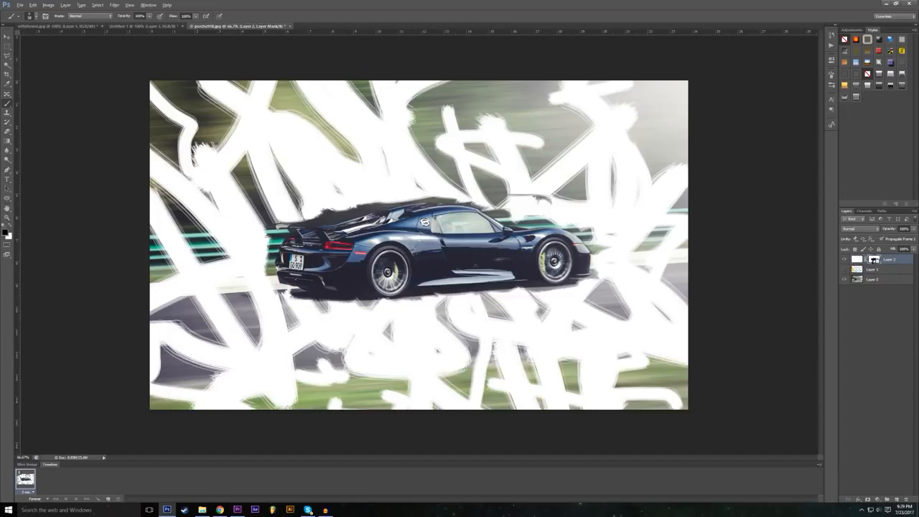
Step: Examine Layer 2's mask on its own, switching between the black-and-white mask and the masked artwork
left_click(874, 260, "alt")
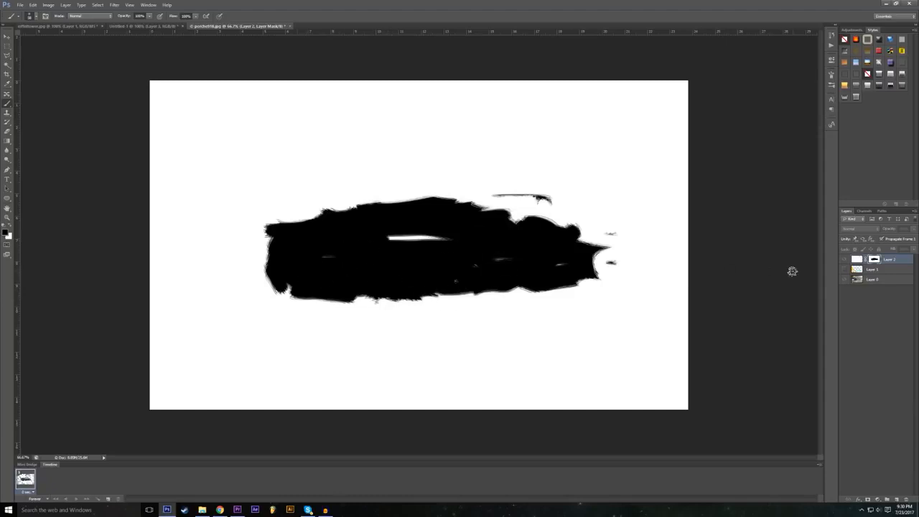
left_click(872, 261, "alt")
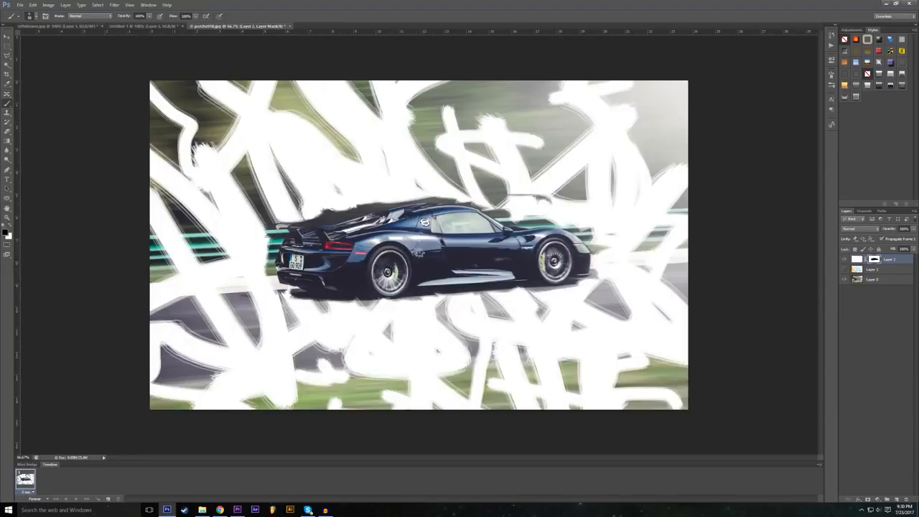
left_click(875, 262, "alt")
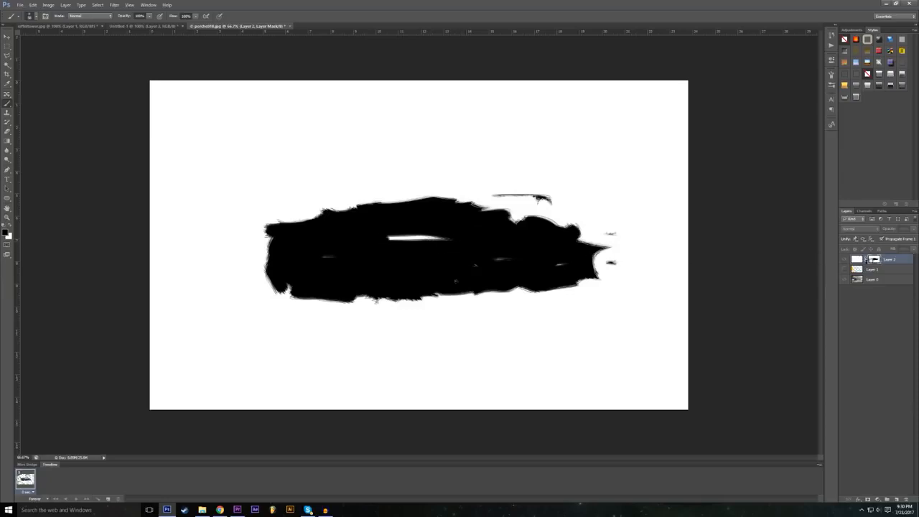
left_click(875, 262, "alt")
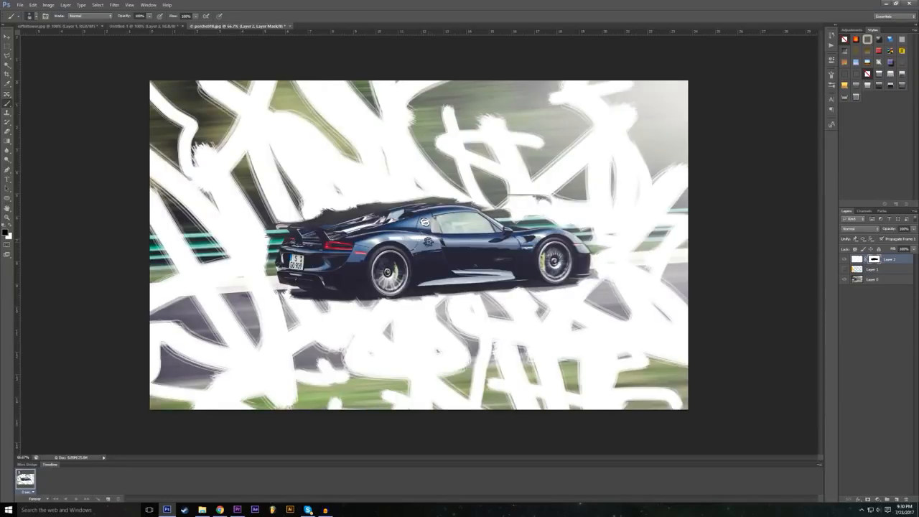
left_click(876, 262, "alt")
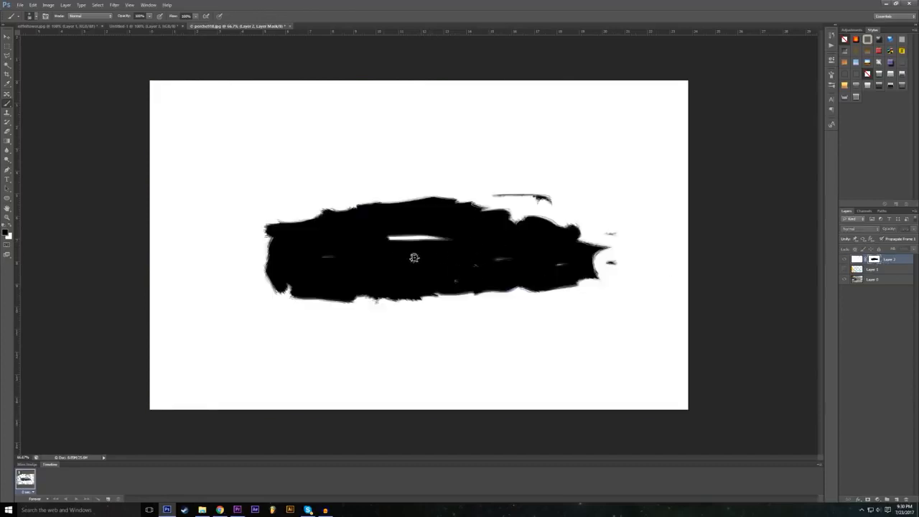
left_click(876, 261, "alt")
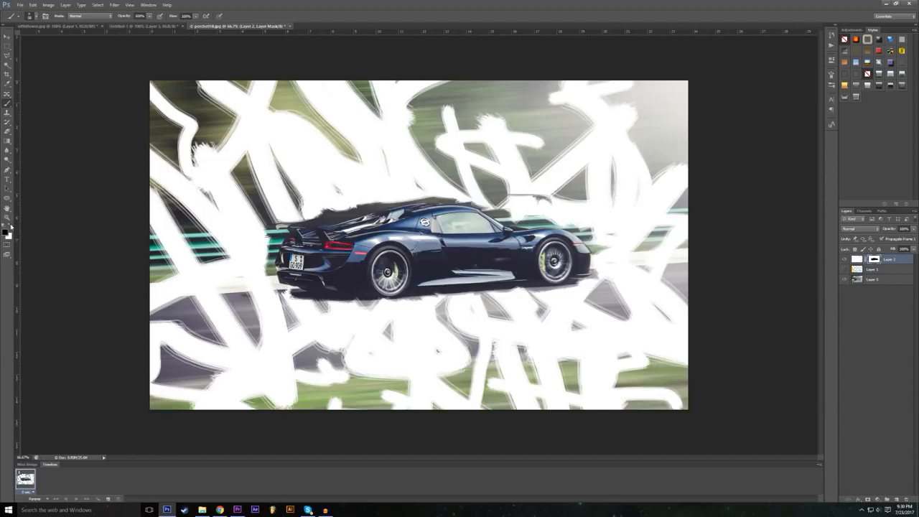
Step: Target Layer 2's paint instead of its mask and start a Hue/Saturation adjustment with Colorize on and lightness at -9
left_click(858, 260)
left_click(873, 260)
left_click(857, 260)
left_click(48, 5)
mouse_move(50, 23)
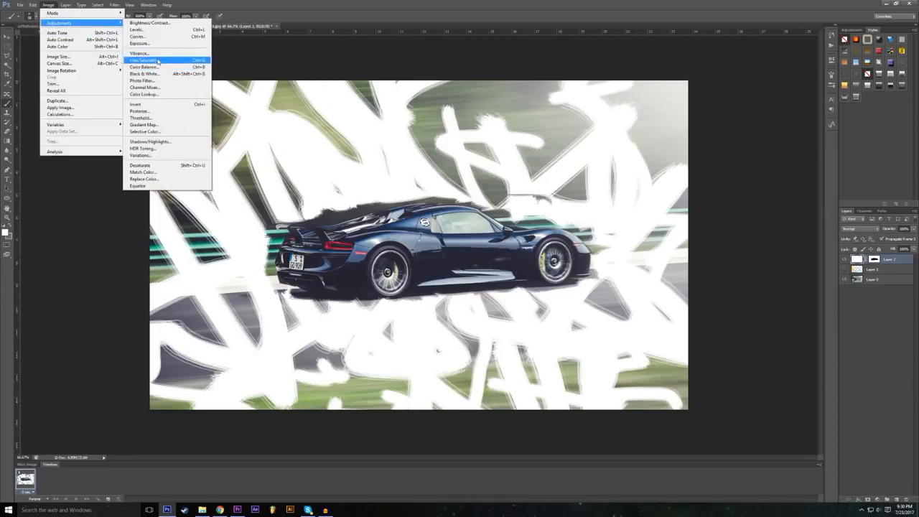
left_click(158, 61)
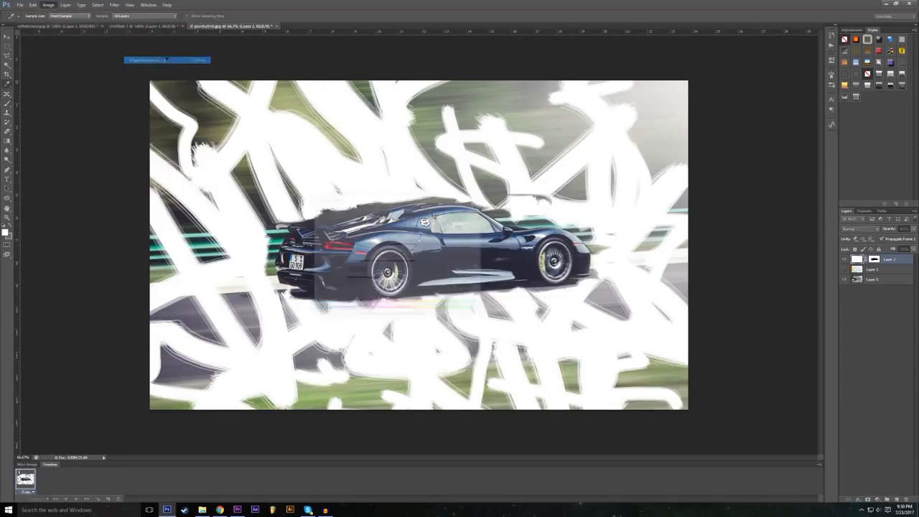
left_click(456, 287)
left_click_drag(382, 280, 377, 280)
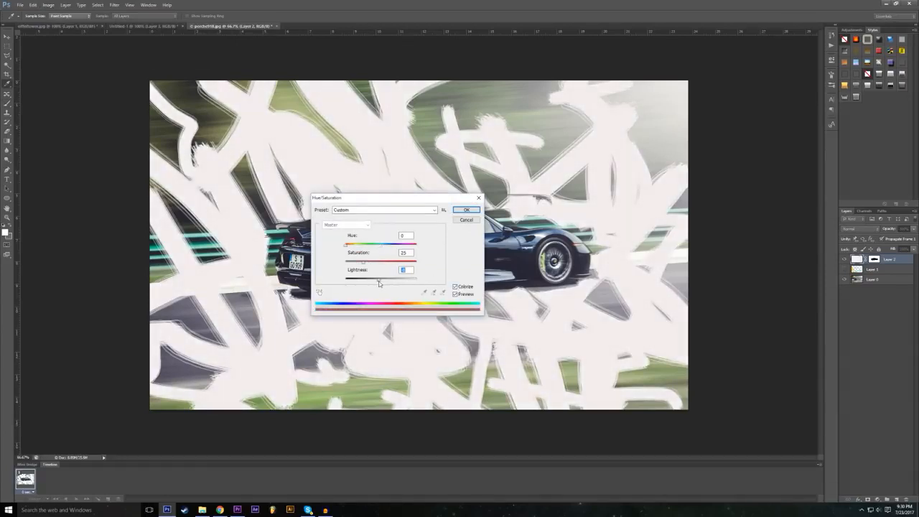
Step: Tint Layer 2's strokes pale blue by setting the hue to 191 with raised saturation, and apply the adjustment
left_click(364, 263)
left_click_drag(345, 245, 381, 248)
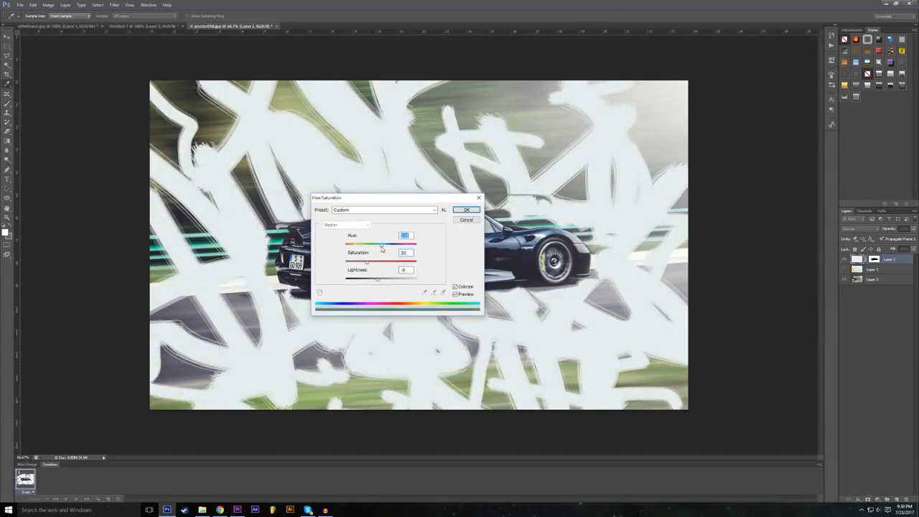
mouse_move(379, 250)
left_mouse_down()
mouse_move(361, 264)
mouse_move(385, 264)
mouse_move(377, 265)
left_mouse_up()
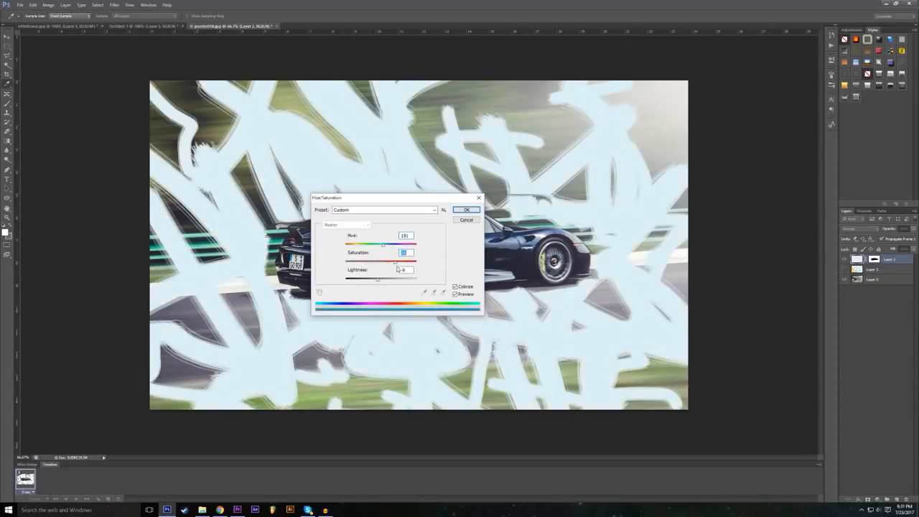
mouse_move(392, 201)
left_mouse_down()
mouse_move(496, 280)
mouse_move(485, 288)
left_mouse_up()
left_click(560, 295)
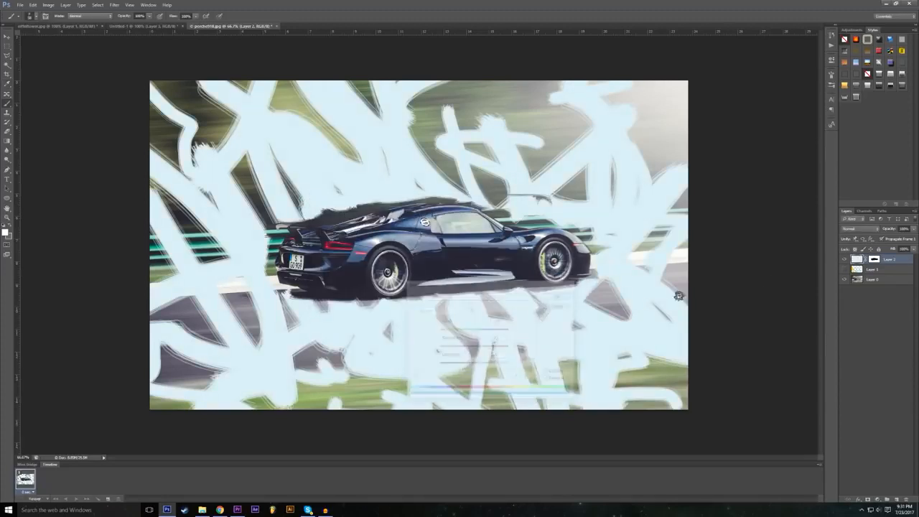
Step: Hide Layer 2 to view the finished artwork on Layer 1, and switch back to Layer 2
left_click(845, 260)
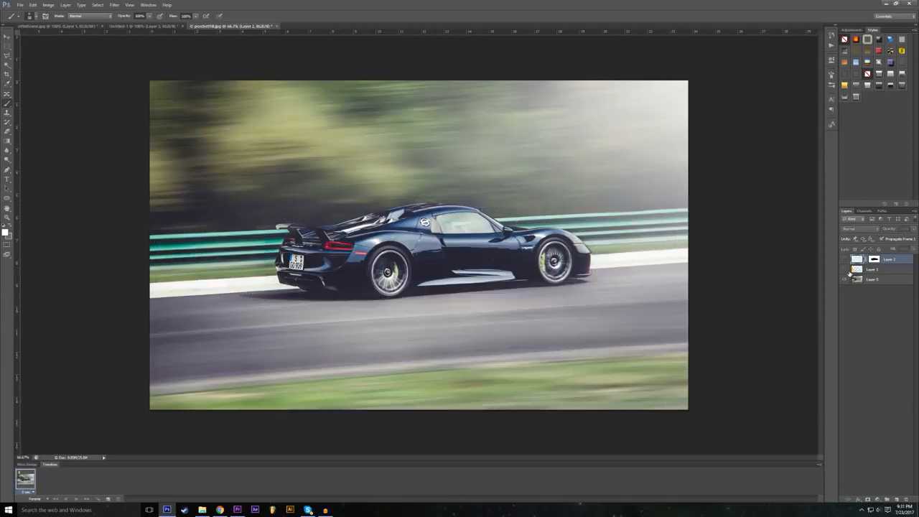
left_click(845, 269)
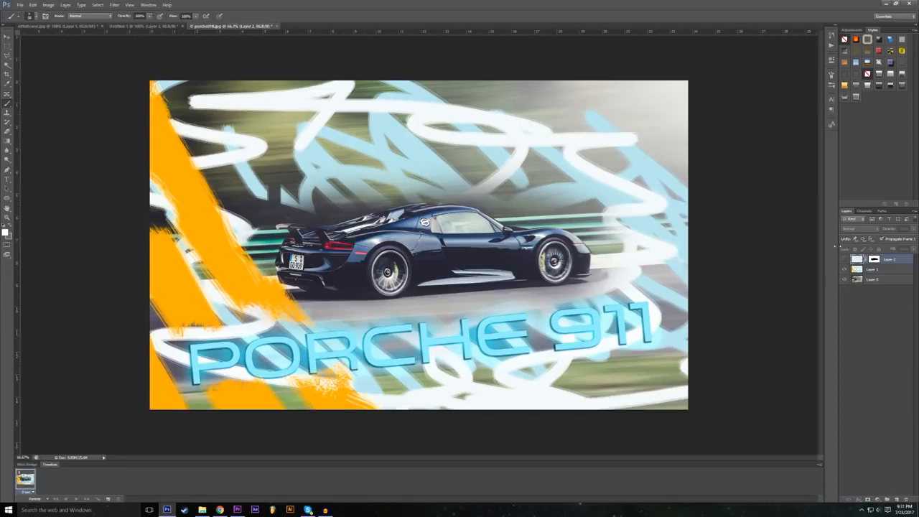
left_click(844, 269)
left_click(845, 259)
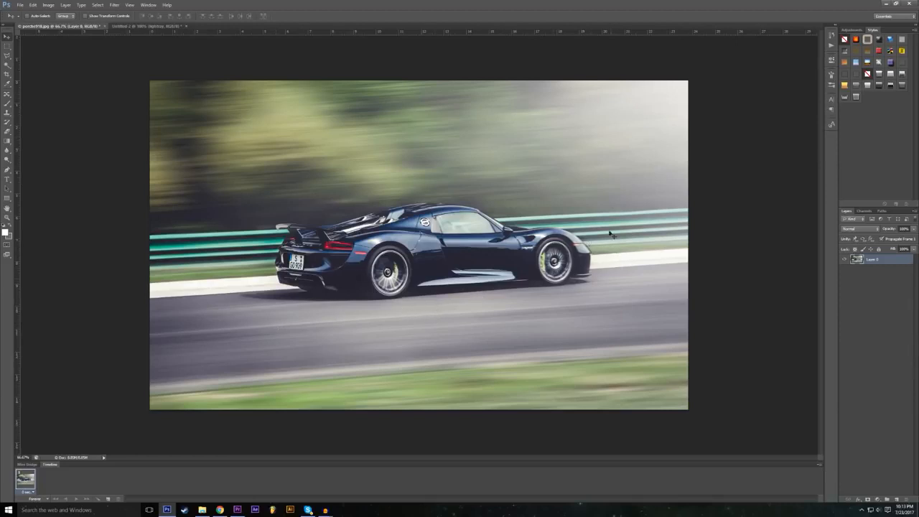
Step: Set up the Brush tool with a soft round tip at 0% hardness and a larger size
left_click(8, 104)
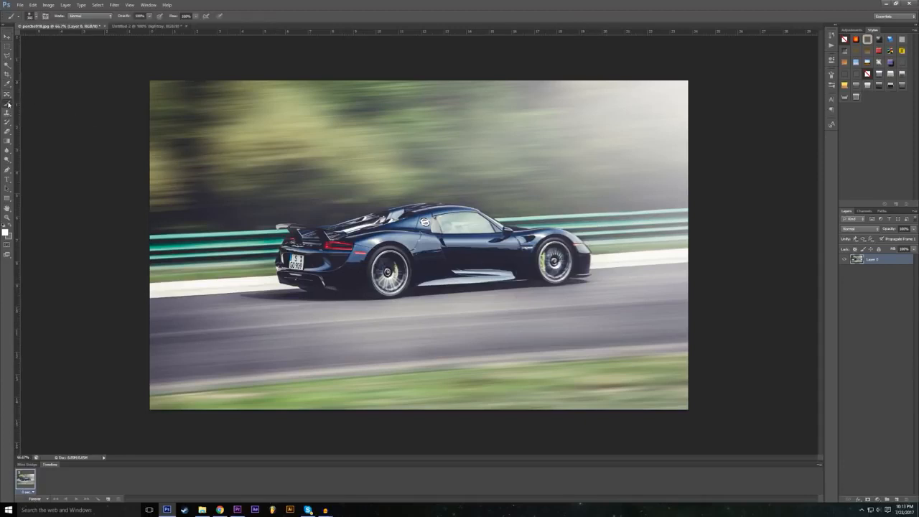
left_click(36, 17)
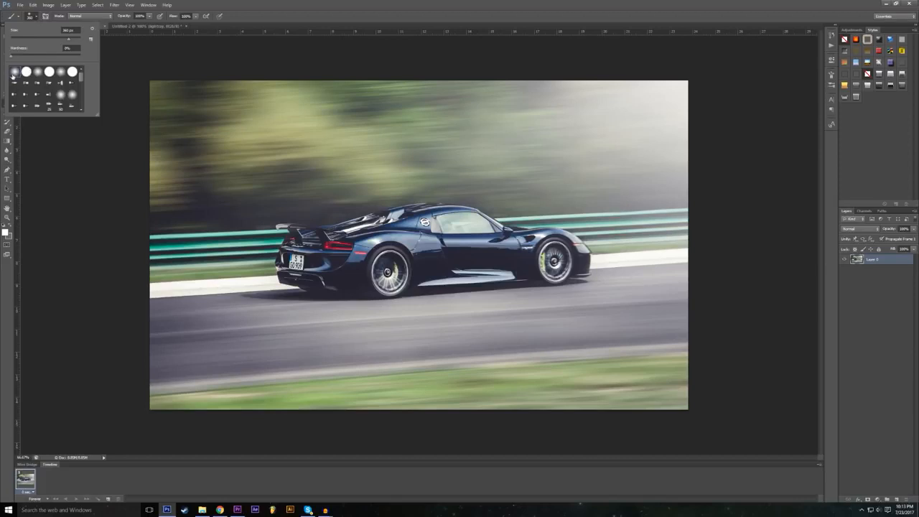
left_click(69, 35)
left_click(543, 12)
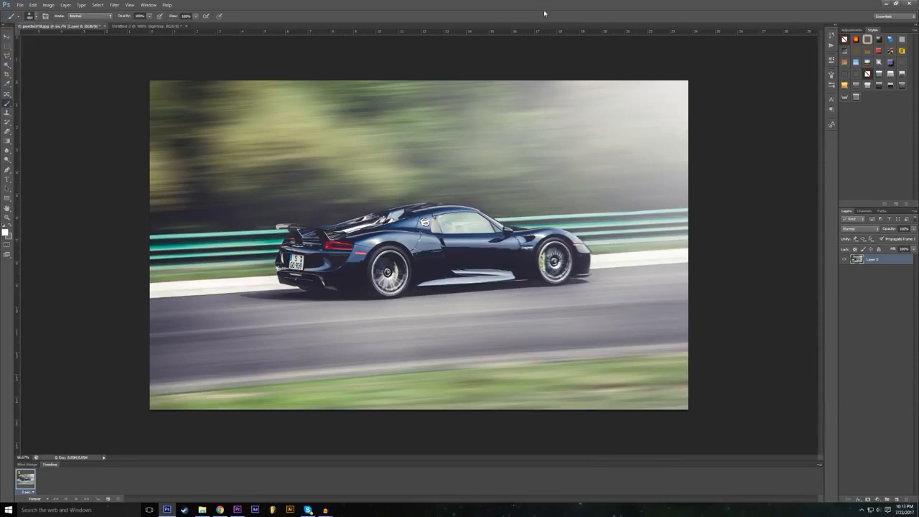
left_click(667, 132)
mouse_move(669, 114)
left_mouse_down()
mouse_move(664, 139)
mouse_move(586, 102)
mouse_move(667, 101)
mouse_move(768, 165)
mouse_move(658, 144)
left_mouse_up()
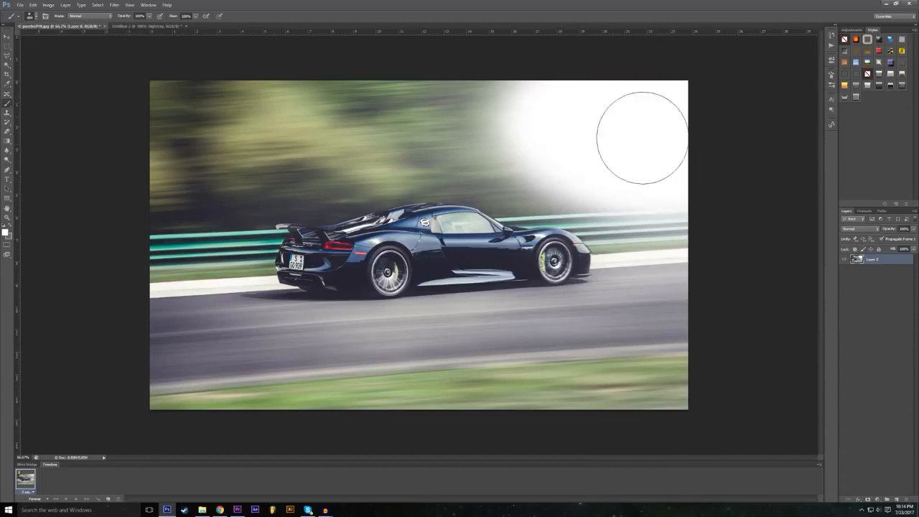
left_click(32, 4)
left_click(38, 20)
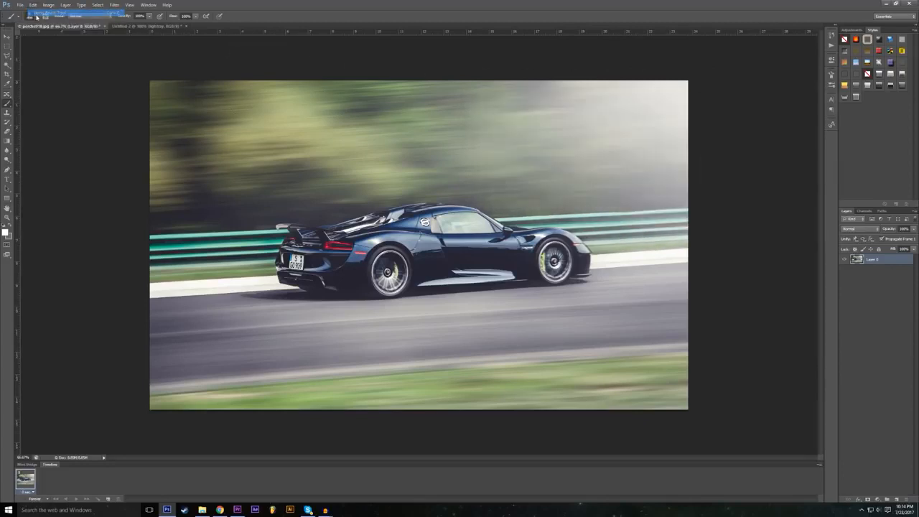
Step: Create a new layer above the photo and paint soft white over the upper-right area and the car's front
left_click(896, 500)
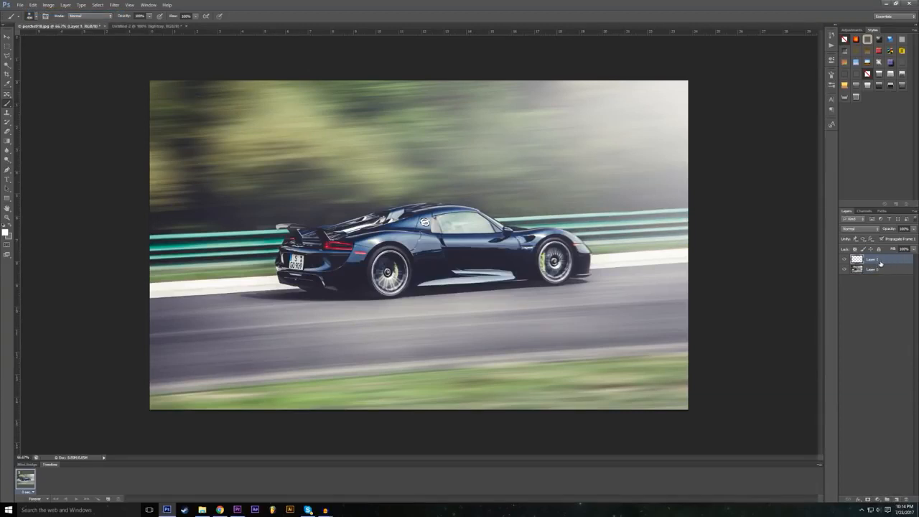
mouse_move(651, 125)
left_mouse_down()
mouse_move(698, 143)
mouse_move(678, 162)
mouse_move(735, 153)
mouse_move(696, 178)
mouse_move(736, 194)
mouse_move(613, 197)
mouse_move(498, 104)
mouse_move(769, 179)
mouse_move(586, 81)
mouse_move(506, 74)
mouse_move(487, 116)
mouse_move(544, 164)
mouse_move(728, 214)
mouse_move(693, 221)
mouse_move(594, 197)
mouse_move(507, 112)
mouse_move(477, 56)
mouse_move(494, 155)
mouse_move(635, 237)
mouse_move(761, 241)
mouse_move(649, 235)
mouse_move(450, 94)
mouse_move(448, 53)
mouse_move(513, 143)
mouse_move(685, 226)
mouse_move(761, 231)
mouse_move(735, 259)
mouse_move(662, 263)
mouse_move(547, 226)
mouse_move(448, 72)
mouse_move(430, 106)
mouse_move(532, 203)
mouse_move(721, 232)
mouse_move(680, 240)
mouse_move(526, 225)
mouse_move(400, 148)
mouse_move(334, 76)
left_mouse_up()
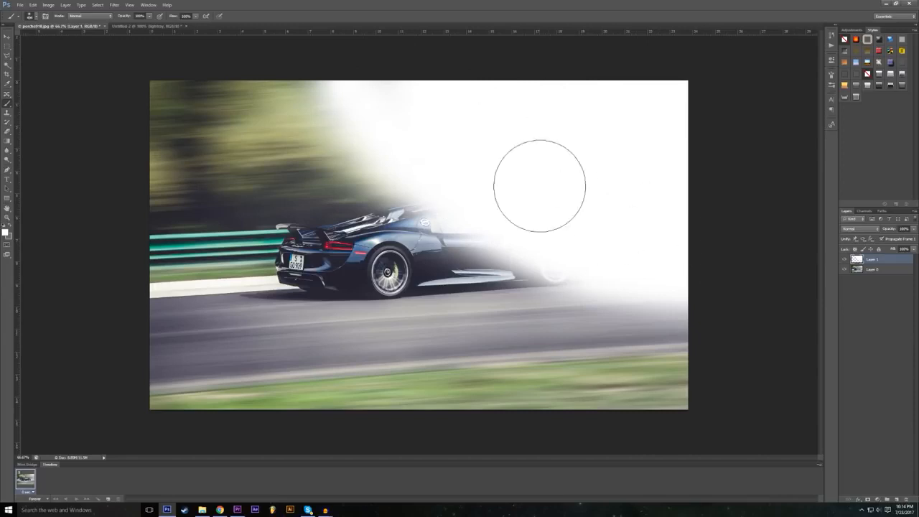
Step: Lower the opacity of Layer 1 in its Blending Options until the white paint is a faint light haze
left_click(859, 500)
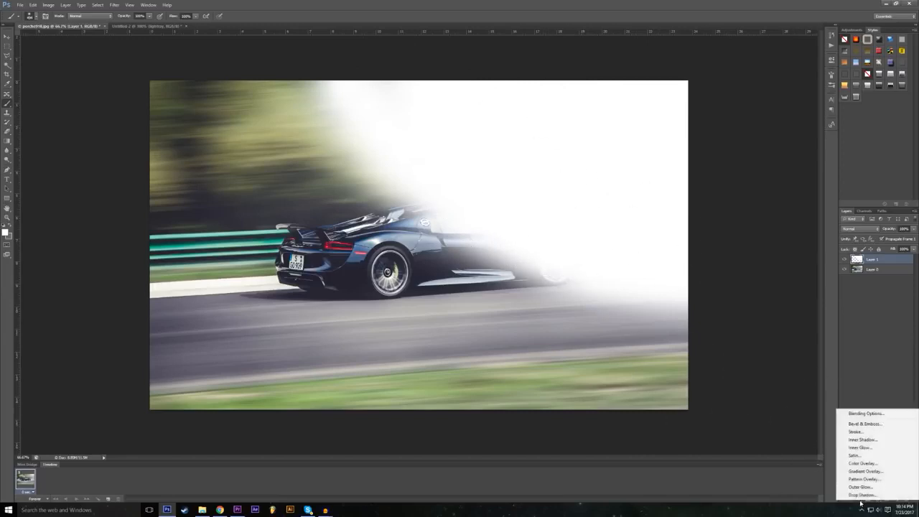
left_click(858, 413)
left_click_drag(598, 284, 122, 187)
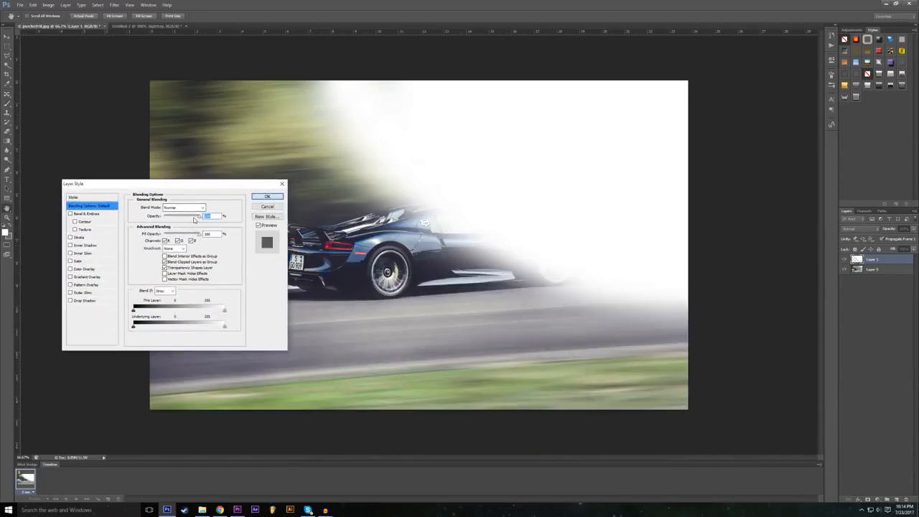
left_click_drag(198, 219, 152, 239)
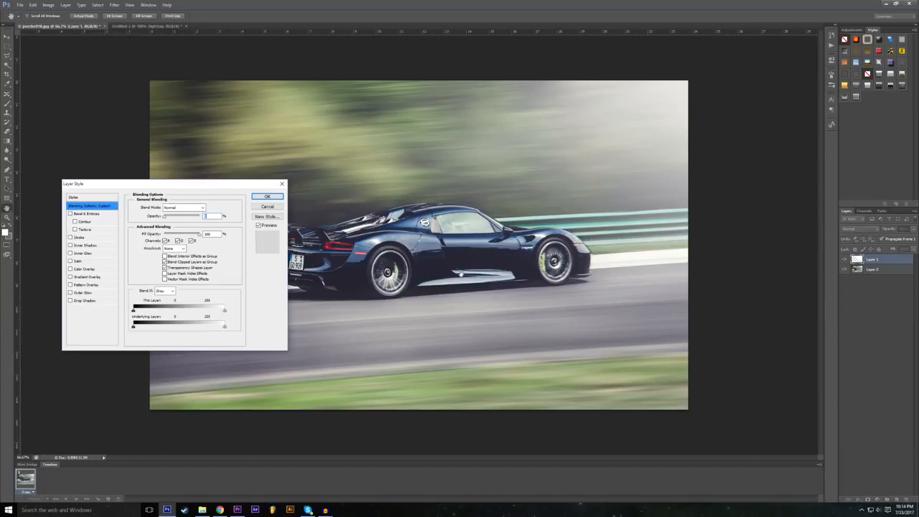
left_click_drag(168, 213, 172, 226)
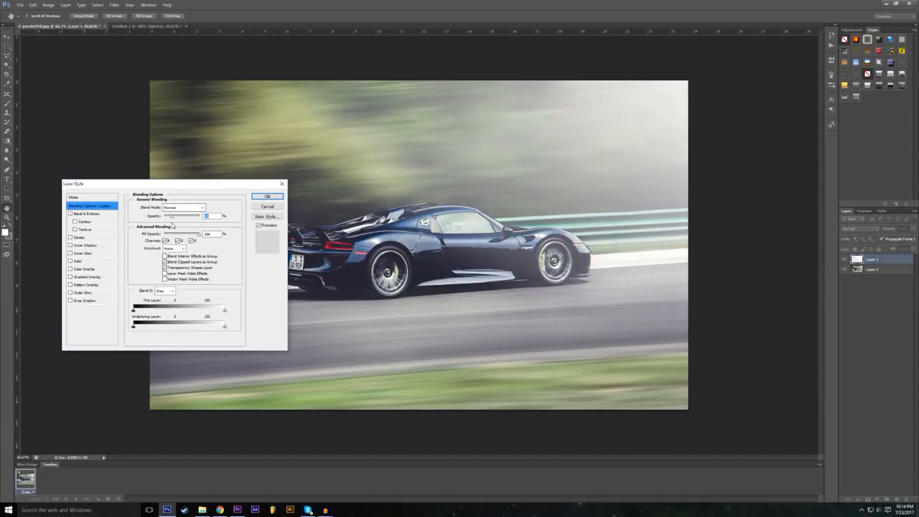
Step: Add a Color Overlay effect to Layer 1 and set its colour to light cyan, #60fff9
left_click_drag(199, 191, 282, 194)
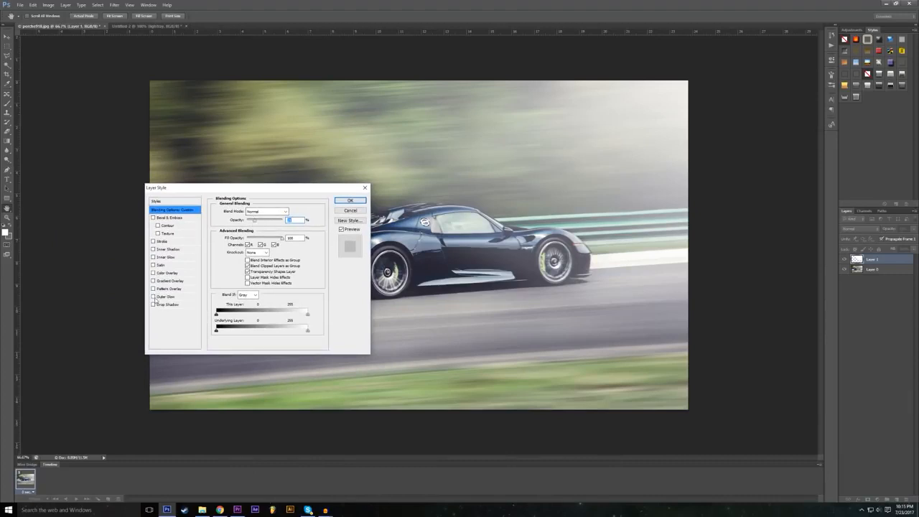
left_click(153, 274)
left_click(166, 273)
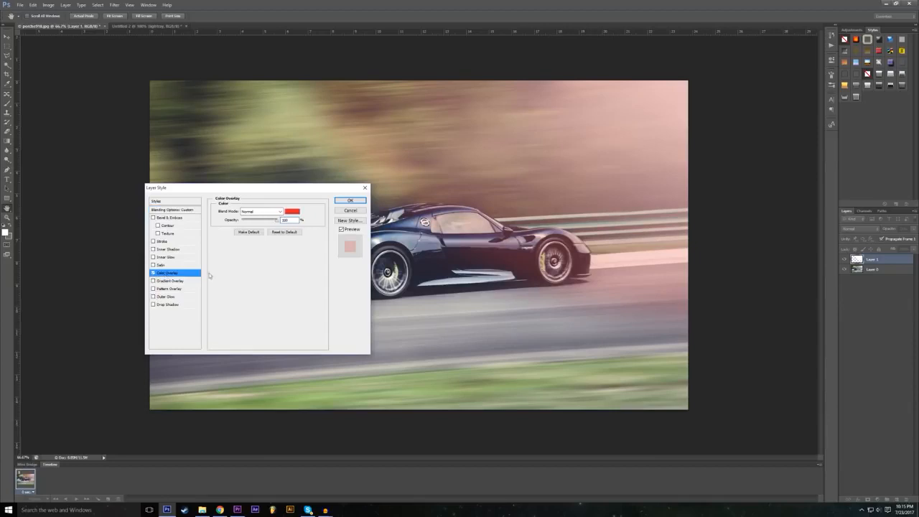
left_click(288, 213)
left_click(564, 209)
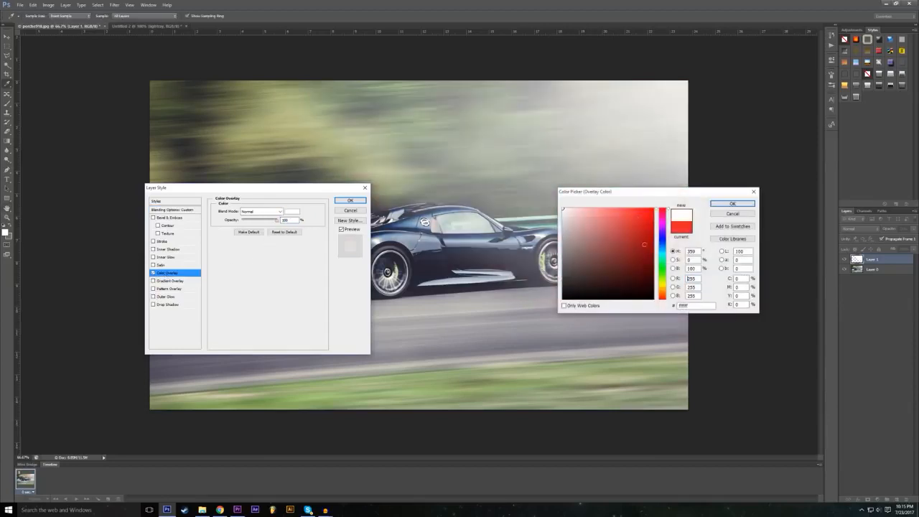
left_click_drag(662, 265, 665, 290)
mouse_move(575, 210)
left_mouse_down()
mouse_move(604, 208)
mouse_move(135, 234)
mouse_move(155, 257)
mouse_move(142, 258)
mouse_move(154, 256)
left_mouse_up()
left_click(176, 256)
left_click_drag(201, 328, 198, 304)
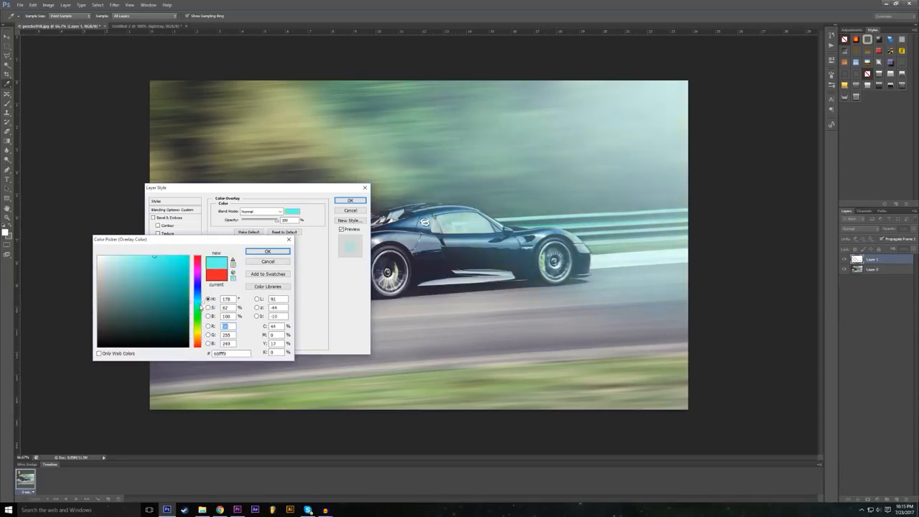
left_click_drag(209, 244, 655, 288)
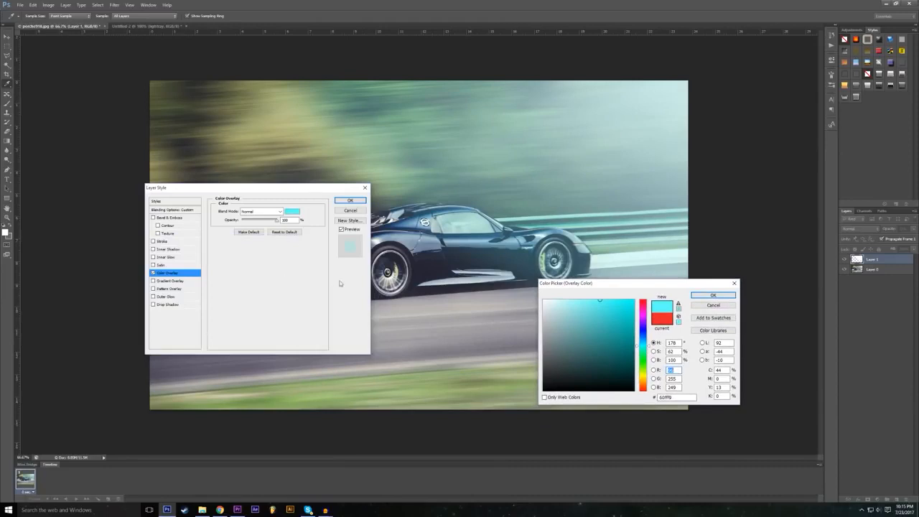
left_click(713, 295)
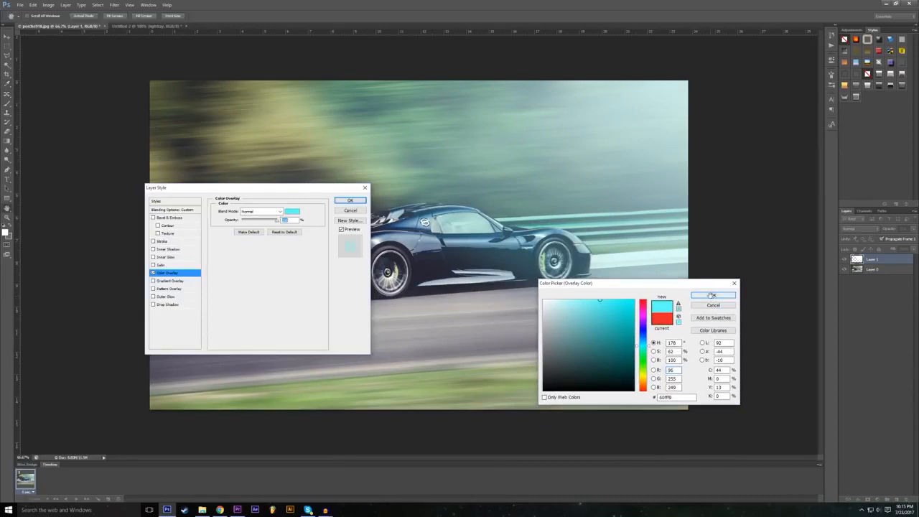
Step: Raise Layer 1's overall opacity in the Blending Options to preview solid cyan, and lower it to a faint tint
left_click_drag(277, 190, 214, 338)
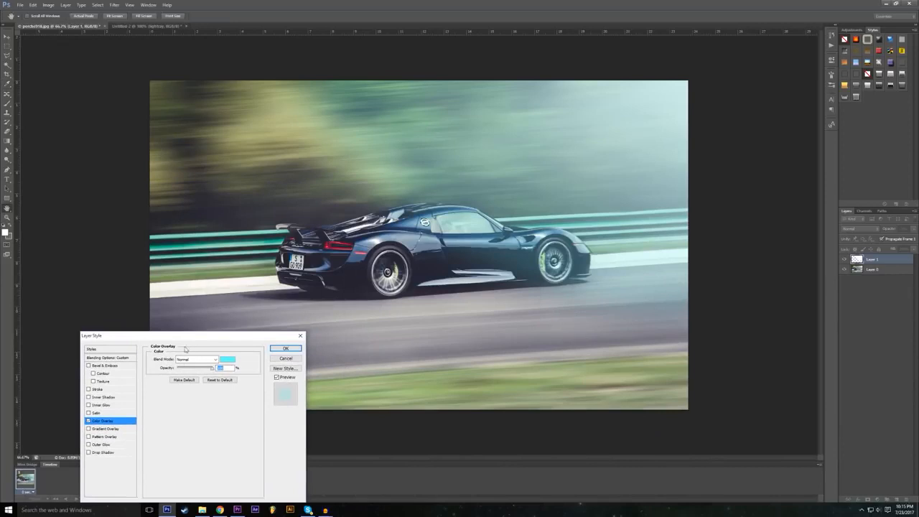
left_click(107, 357)
left_click_drag(193, 369, 243, 385)
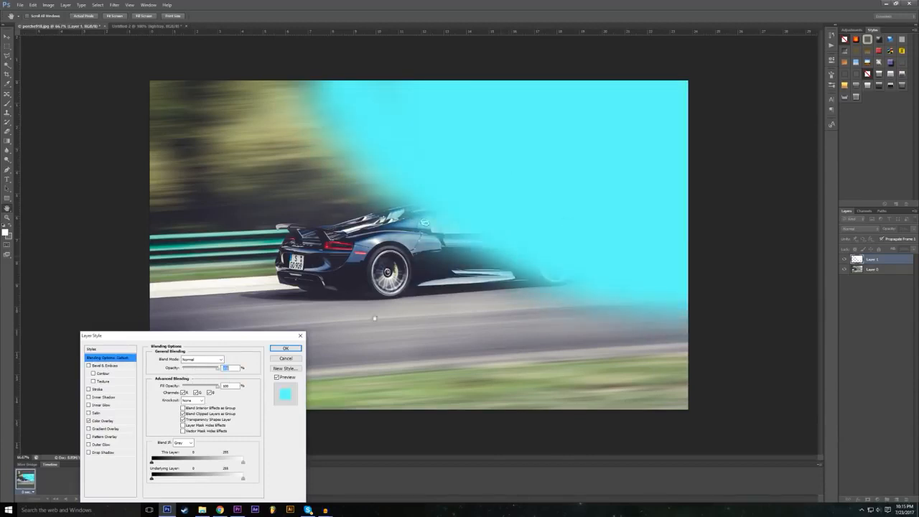
left_click_drag(196, 372, 188, 379)
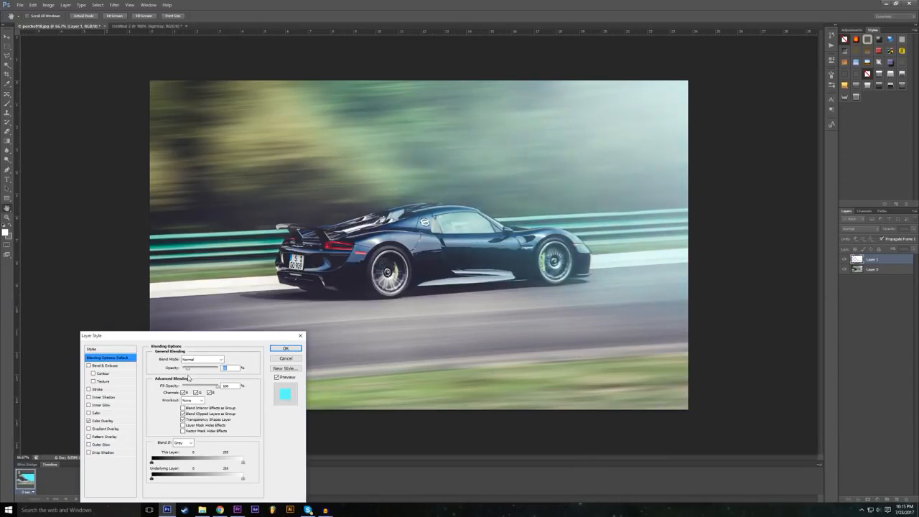
Step: Turn off Layer 1's Color Overlay and add a Gradient Overlay using the Orange, Yellow, Orange preset
left_click_drag(198, 339, 222, 151)
left_click(113, 233)
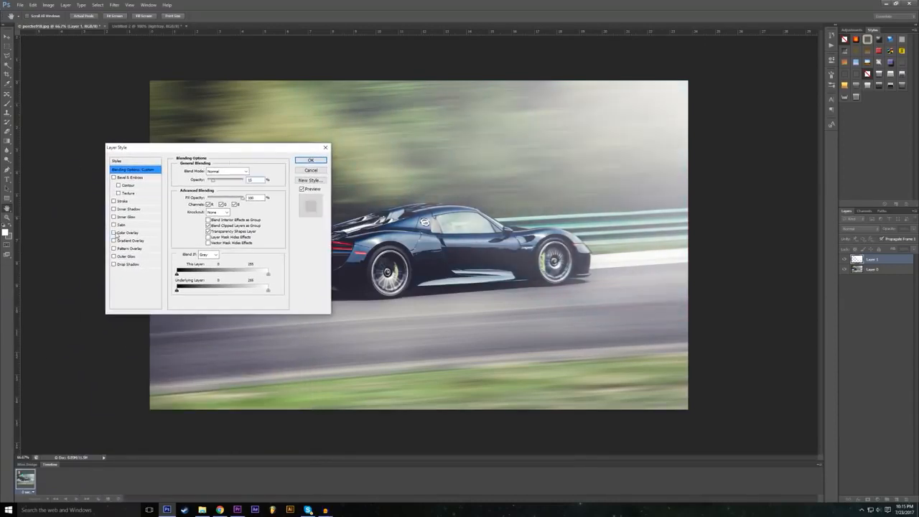
left_click(136, 241)
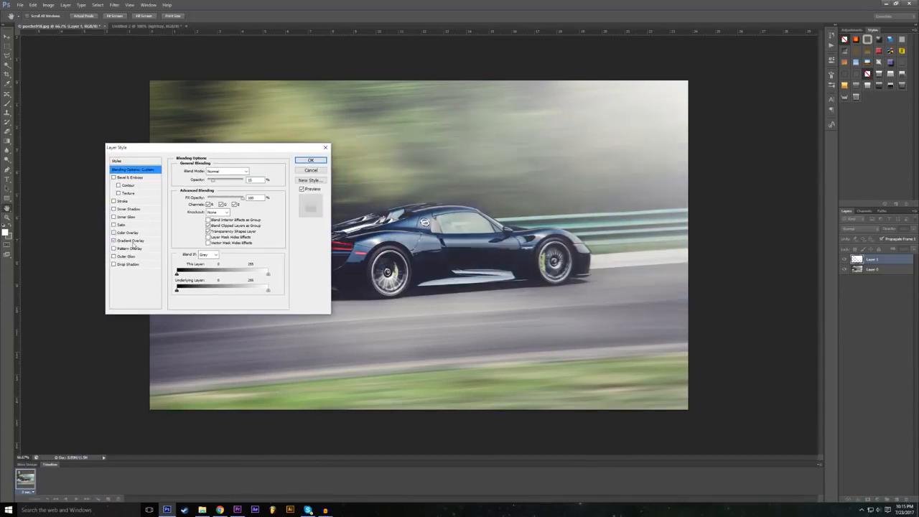
left_click(213, 188)
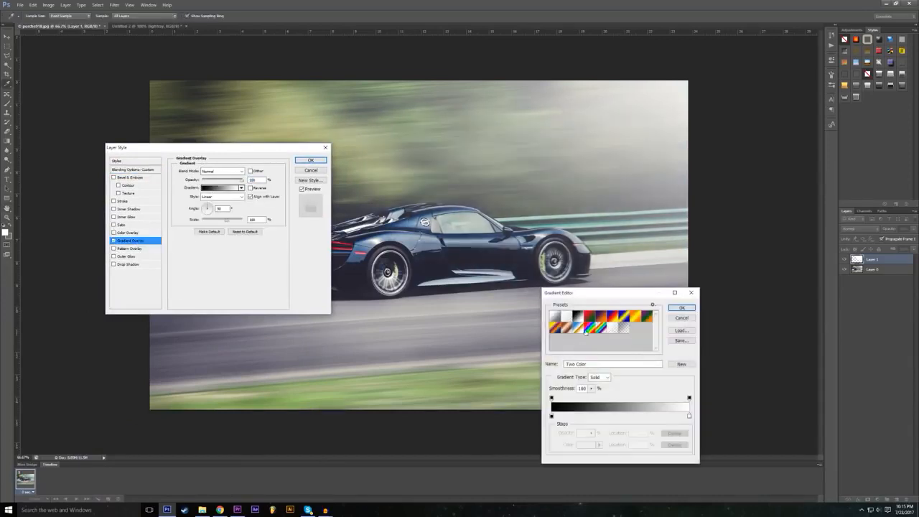
left_click(636, 320)
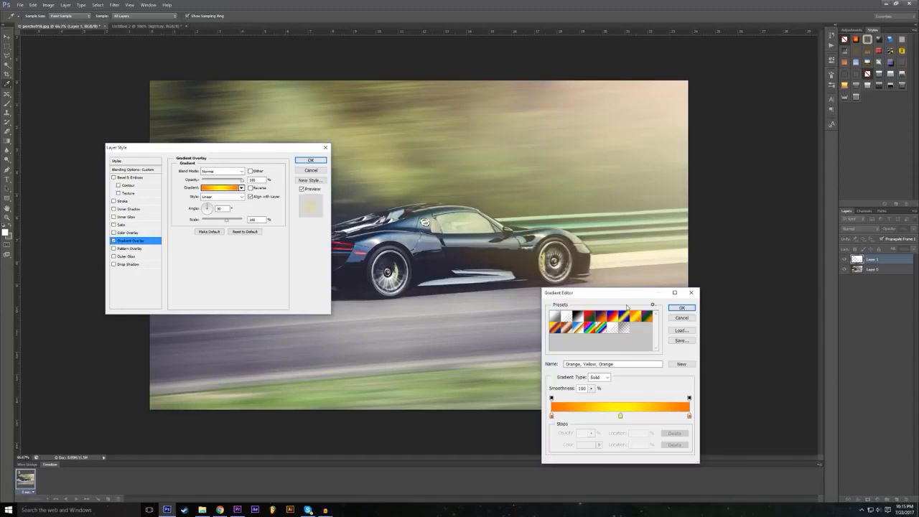
Step: Change the gradient's first colour stop from orange to white, #ffffff, and accept the edited gradient
left_click_drag(586, 297, 202, 187)
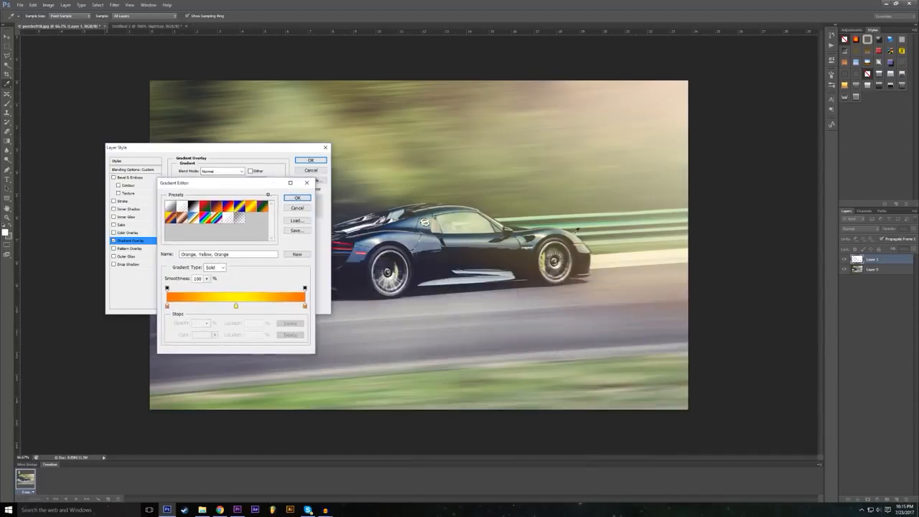
double_click(167, 306)
left_click_drag(583, 329, 435, 225)
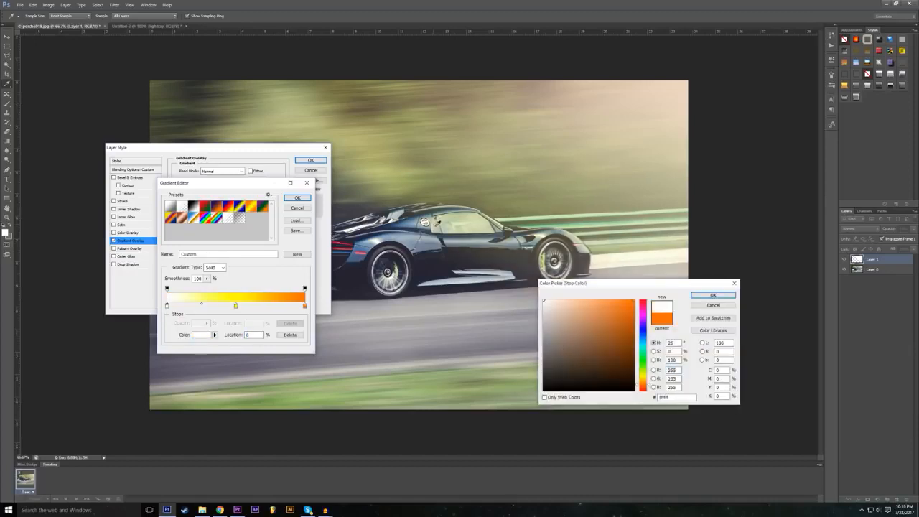
left_click(702, 295)
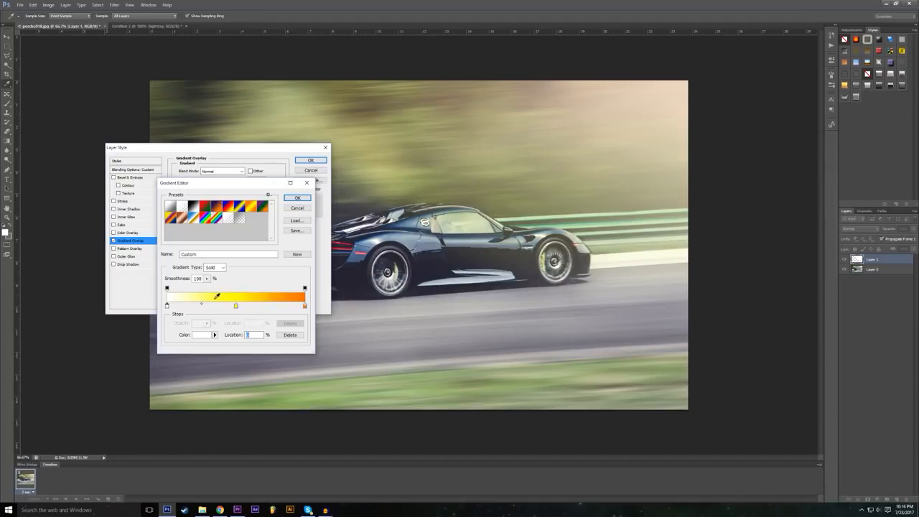
left_click(297, 198)
Step: Rotate the Gradient Overlay's angle, raise Layer 1's overall opacity for a stronger yellow tint, and apply the layer style
left_click_drag(207, 208, 206, 212)
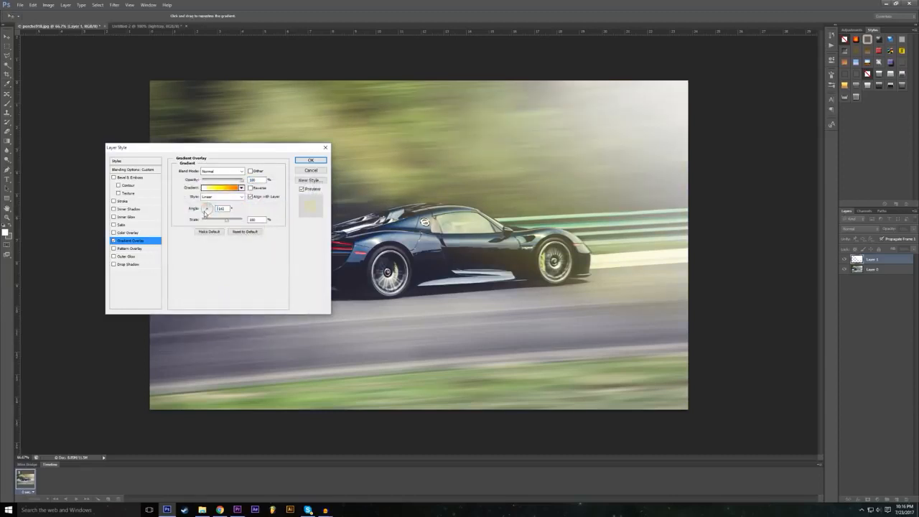
left_click(203, 214)
left_click(131, 170)
left_click_drag(235, 182, 224, 196)
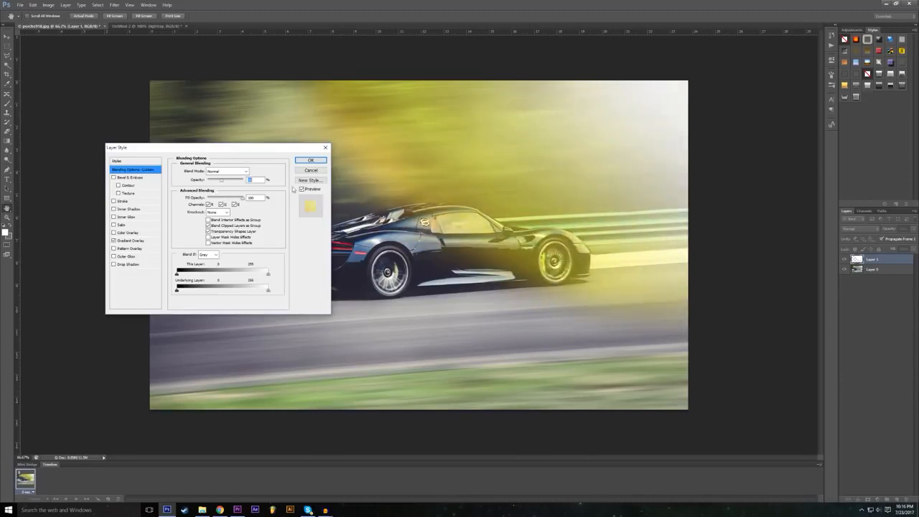
left_click(311, 161)
Step: Move Layer 1 toward the photo's upper-right corner and paint across the road and grass with a large soft brush
left_click(8, 37)
left_click_drag(481, 244, 551, 170)
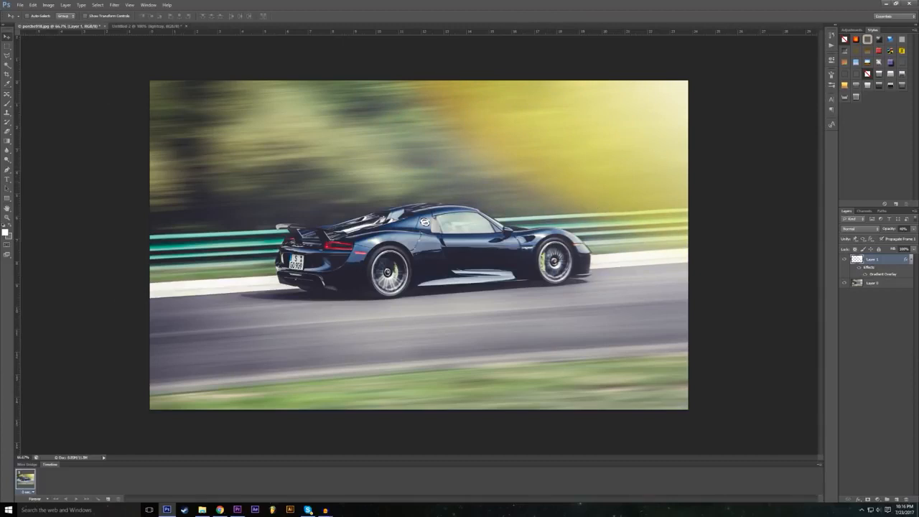
left_click(7, 104)
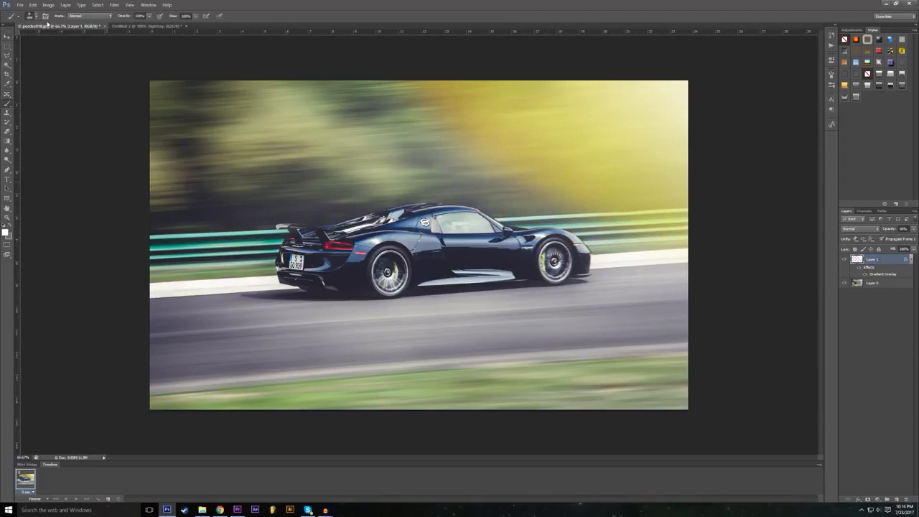
left_click(30, 15)
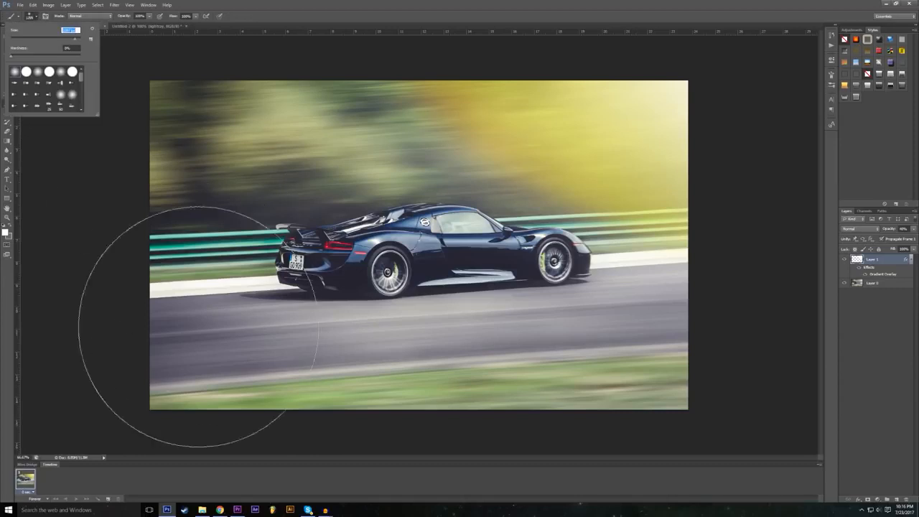
mouse_move(228, 390)
left_mouse_down()
mouse_move(284, 400)
mouse_move(569, 423)
mouse_move(726, 403)
mouse_move(435, 417)
mouse_move(267, 414)
mouse_move(194, 392)
left_mouse_up()
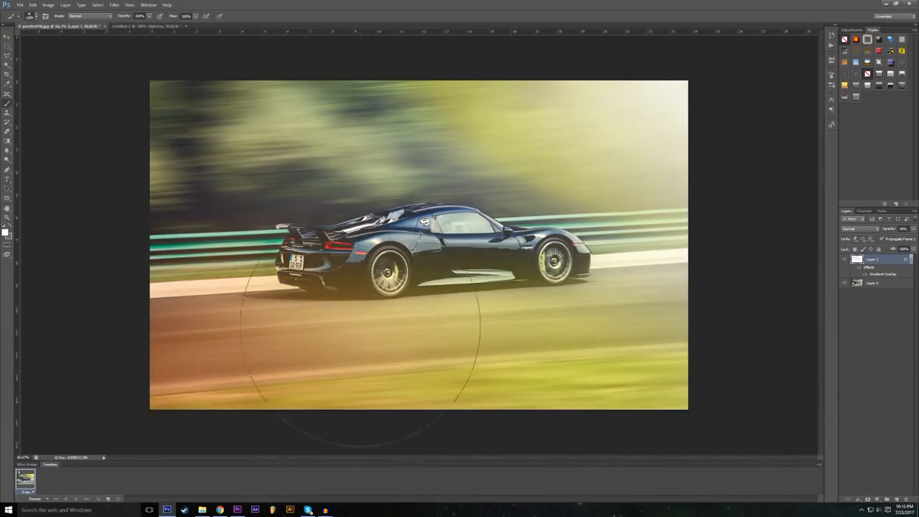
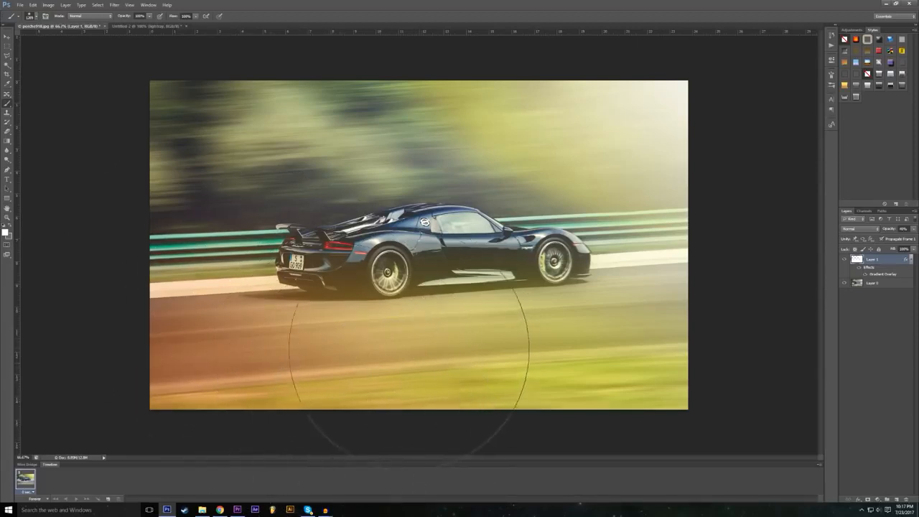
Step: Hide Layer 1, view the lightray layer in the Untitled-2 document, and return to the car photo
left_click(7, 36)
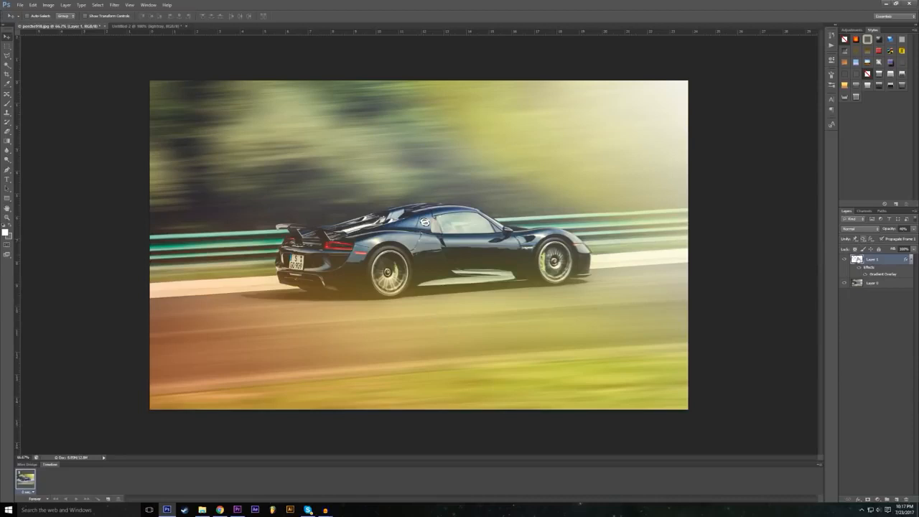
left_click(844, 259)
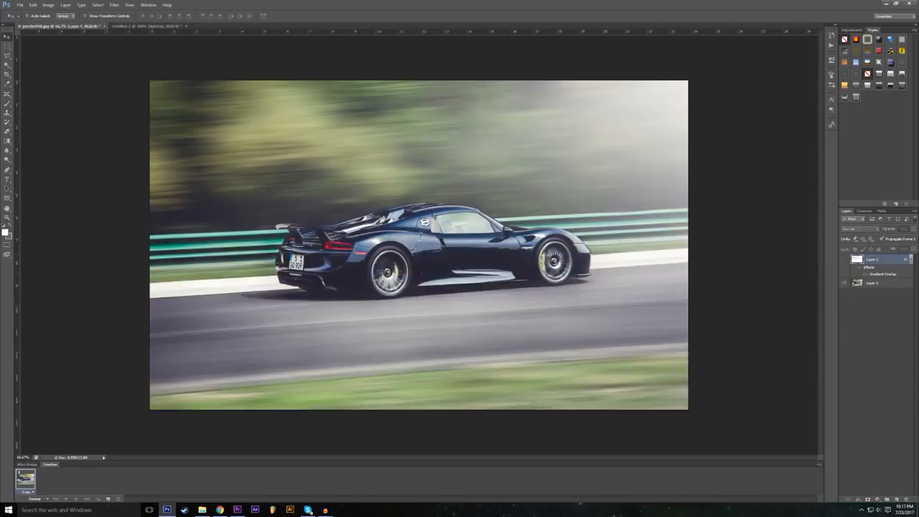
left_click(157, 27)
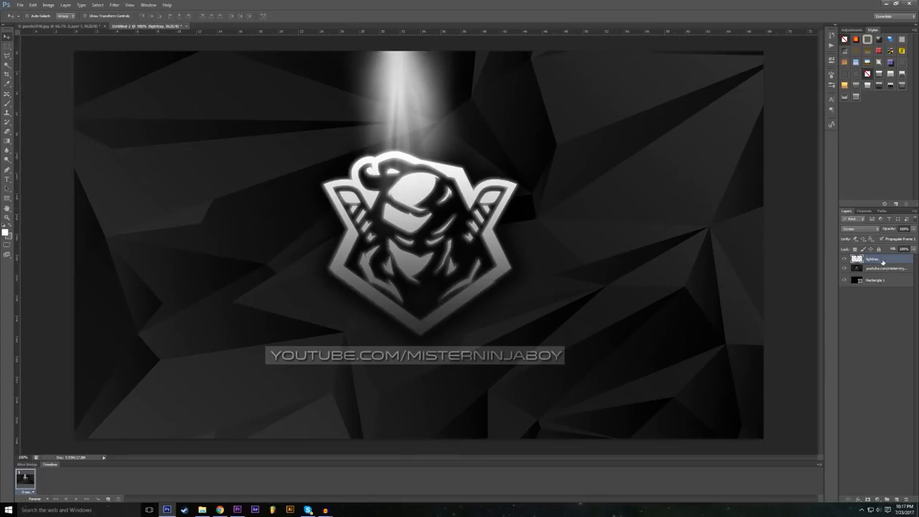
left_click(82, 27)
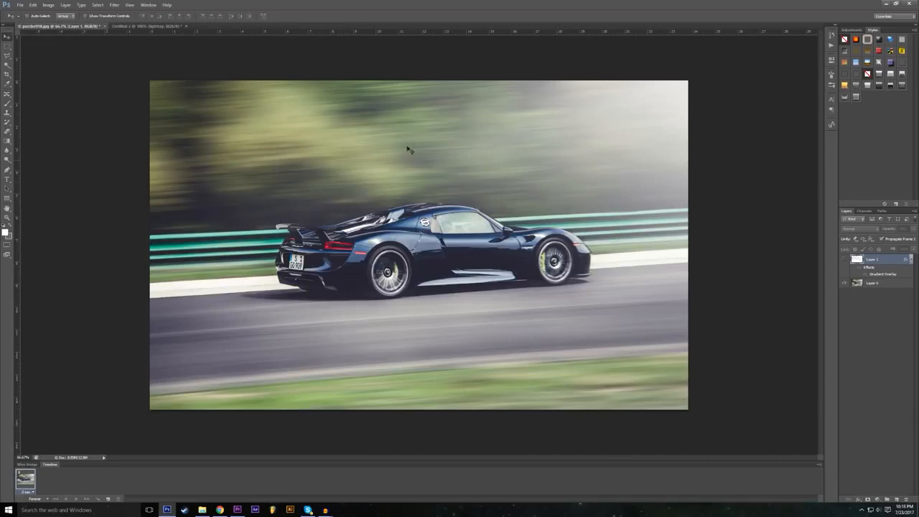
Step: Switch to Chrome and replace the Google Images query with "light ray"
left_click(220, 509)
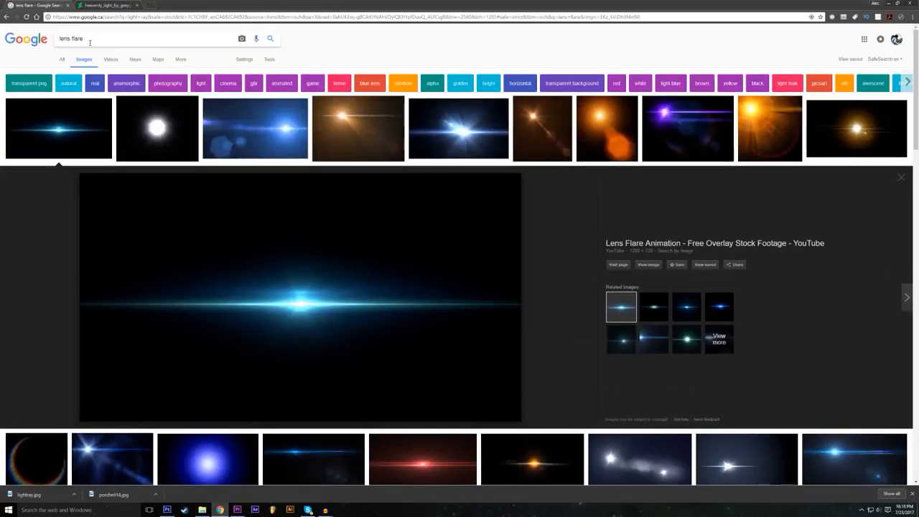
double_click(93, 39)
key("BackSpace")
key("BackSpace")
key("BackSpace")
key("BackSpace")
key("BackSpace")
key("BackSpace")
type("light ray")
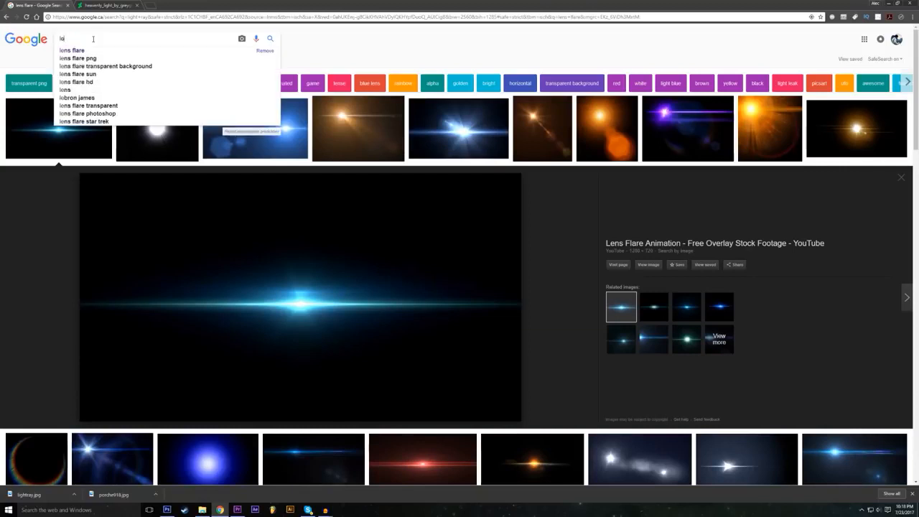
key("Return")
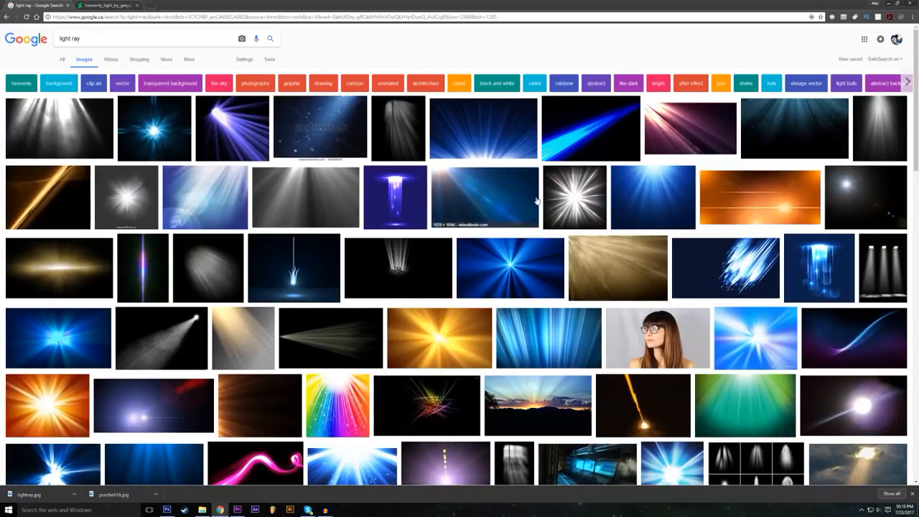
Step: Browse the light ray results, preview the blue starburst on black, and preview the related Magic Spark flare image
scroll(29, 260, "down", 1)
scroll(29, 260, "up", 1)
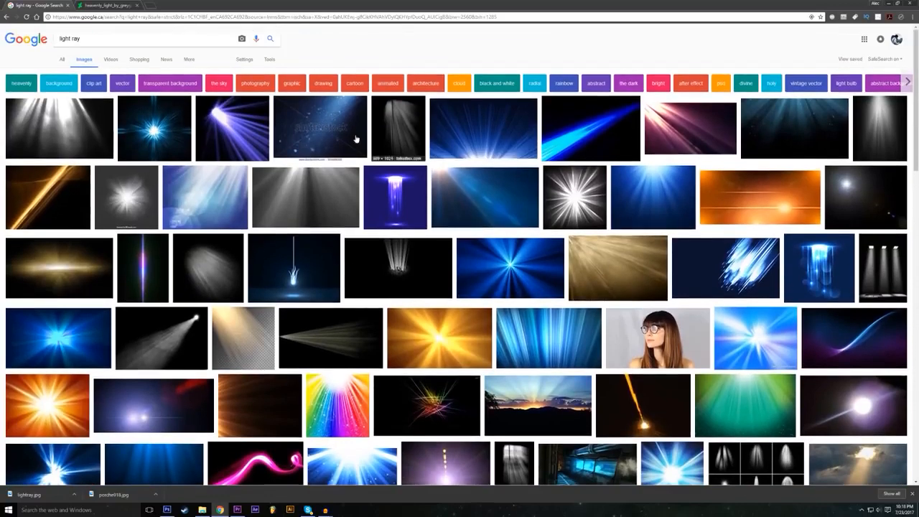
scroll(639, 191, "down", 1)
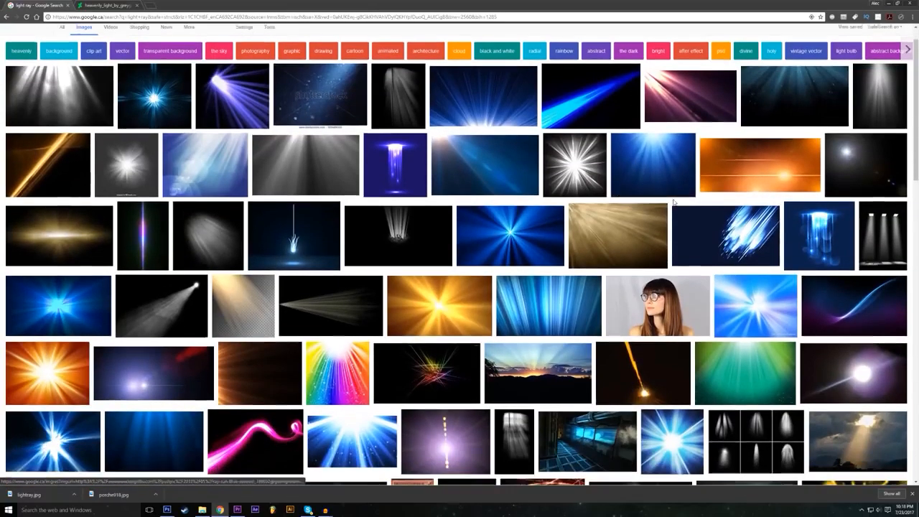
scroll(227, 219, "down", 3)
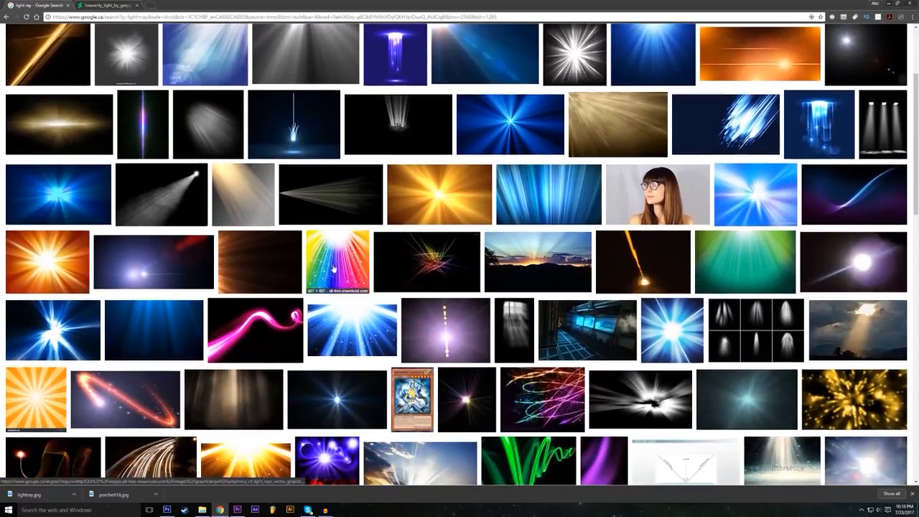
scroll(174, 261, "down", 1)
scroll(174, 261, "down", 4)
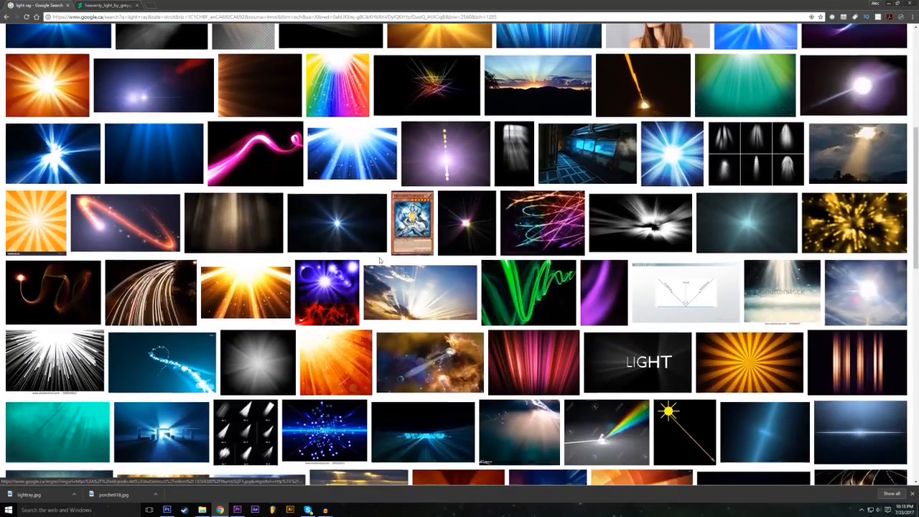
scroll(380, 259, "down", 2)
scroll(369, 244, "up", 2)
left_click(366, 238)
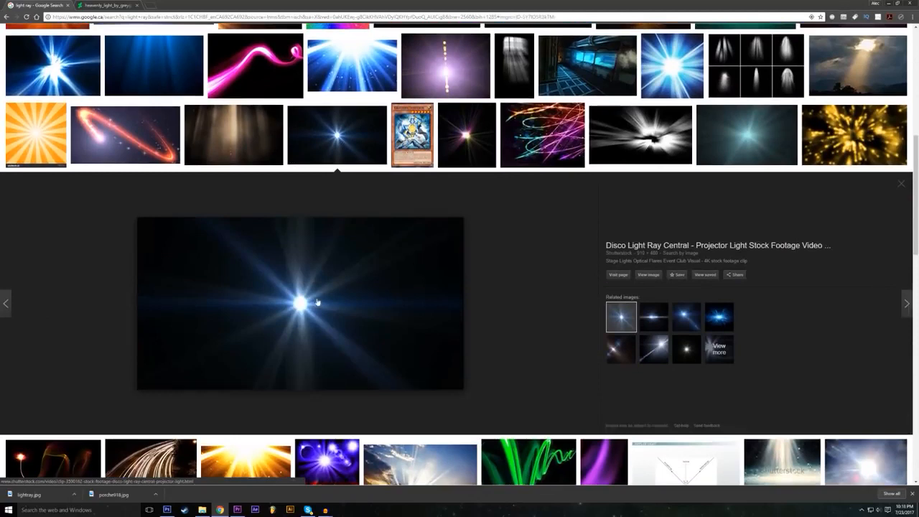
left_click(654, 317)
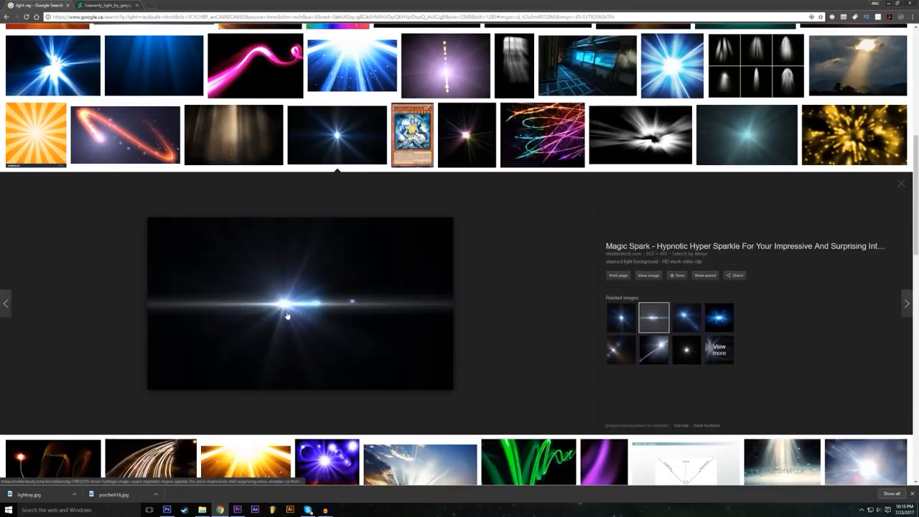
scroll(297, 314, "up", 2)
scroll(287, 294, "down", 2)
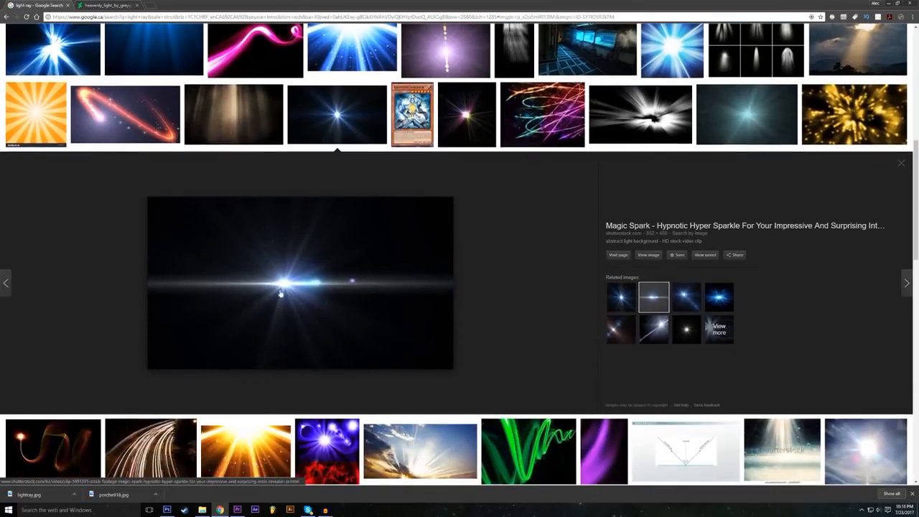
Step: Open the Magic Spark flare image at full size and save it to the Desktop as Flare1
left_click(167, 510)
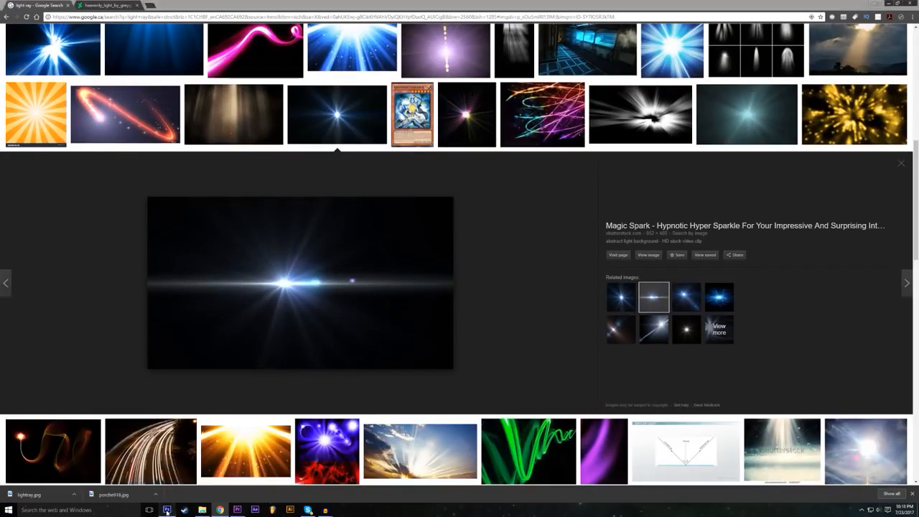
left_click(220, 510)
left_click(652, 256)
right_click(295, 173)
left_click(419, 242)
right_click(419, 243)
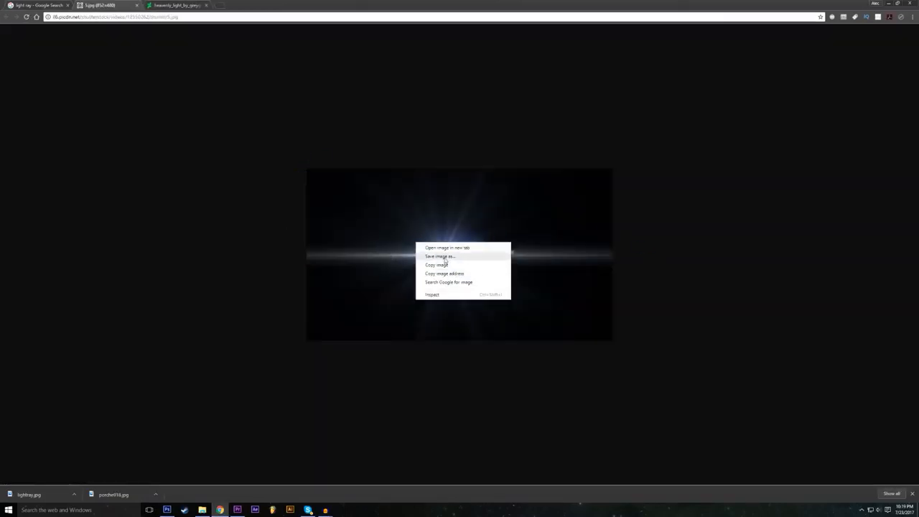
left_click(441, 256)
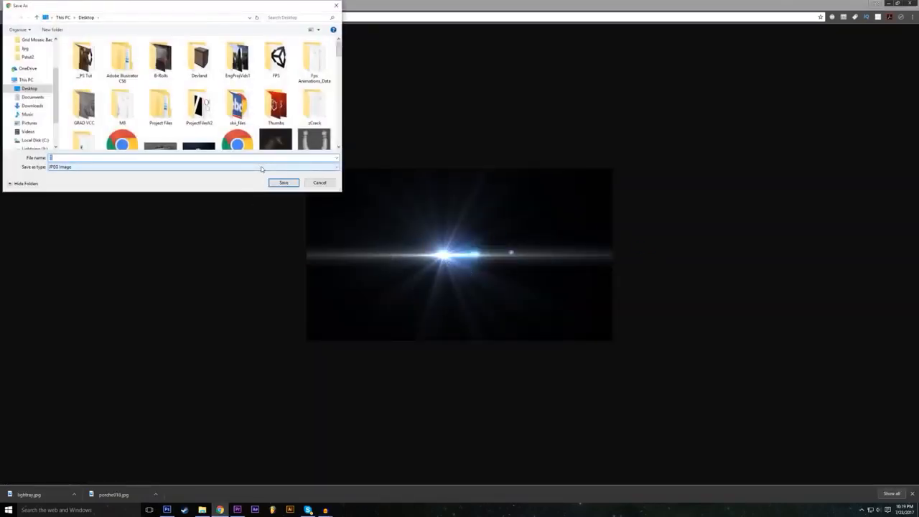
type("Flare1")
key("Return")
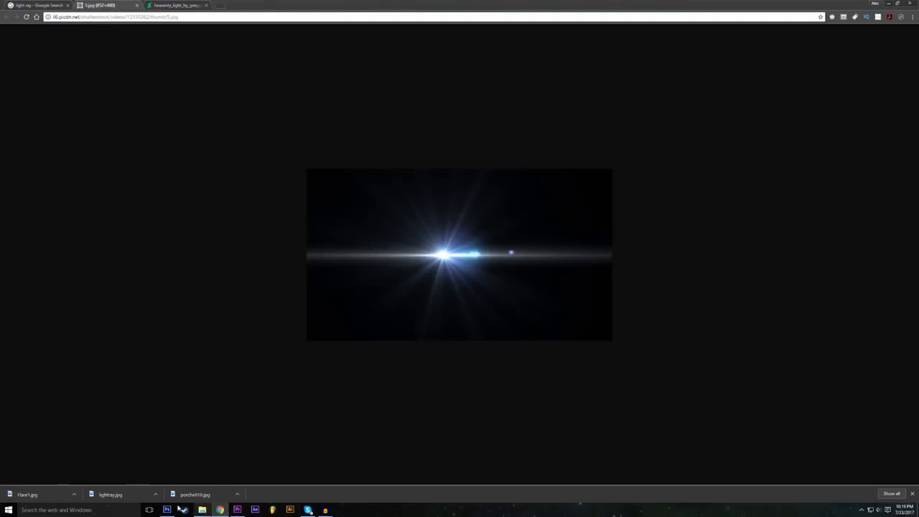
Step: Switch to Photoshop and place Flare1.jpg from the Desktop into the car photo
left_click(167, 510)
left_click(20, 5)
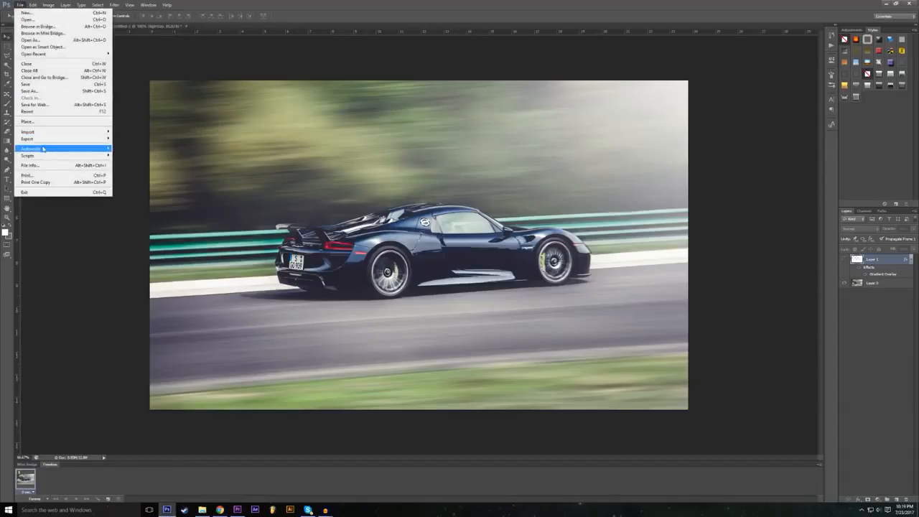
left_click(43, 121)
type("fla")
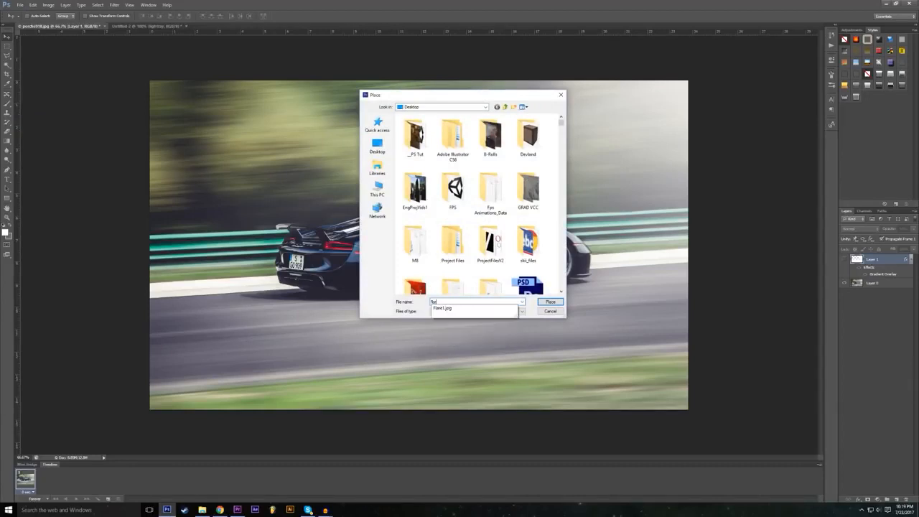
type("re")
key("Return")
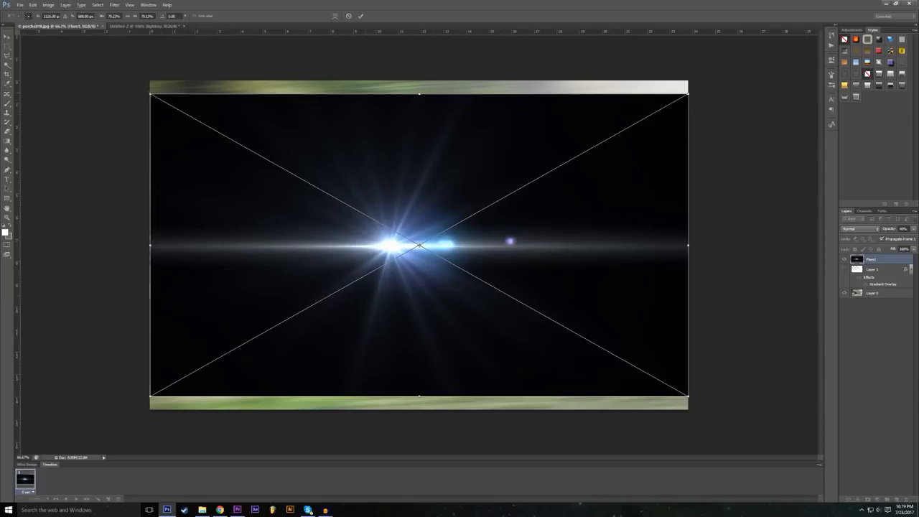
Step: Shrink the placed flare to less than half its size, position it over the car's roof, and commit the placement
left_click_drag(149, 94, 479, 213)
left_click_drag(585, 275, 408, 140)
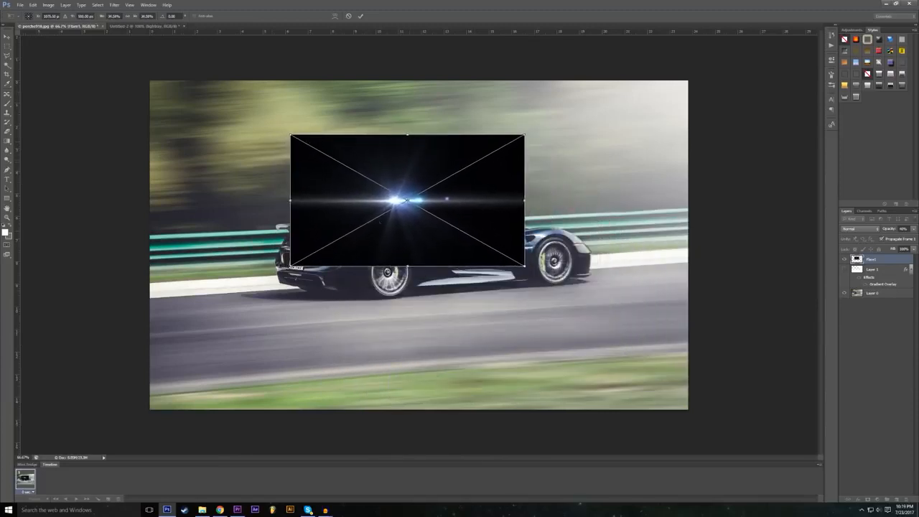
left_click(362, 17)
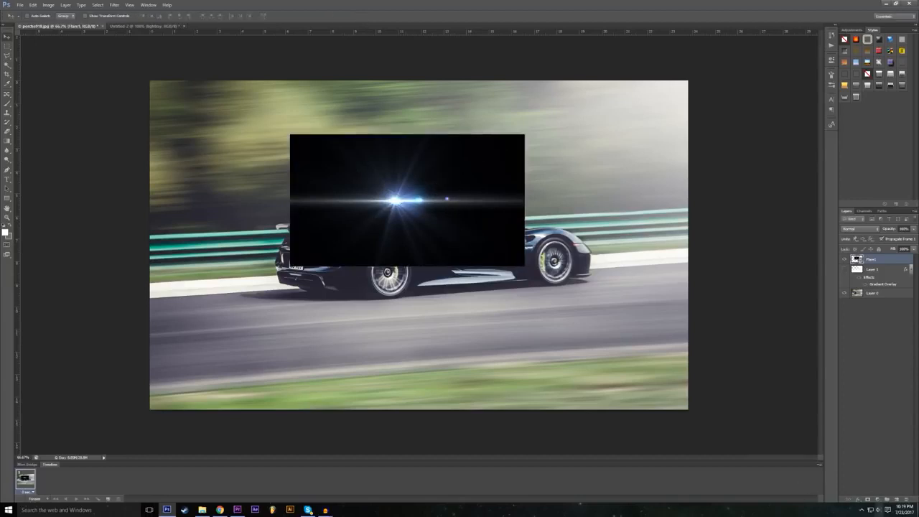
Step: Set the flare layer's blend mode to Screen in its Blending Options and move the flare just above the car's roof
left_click(858, 501)
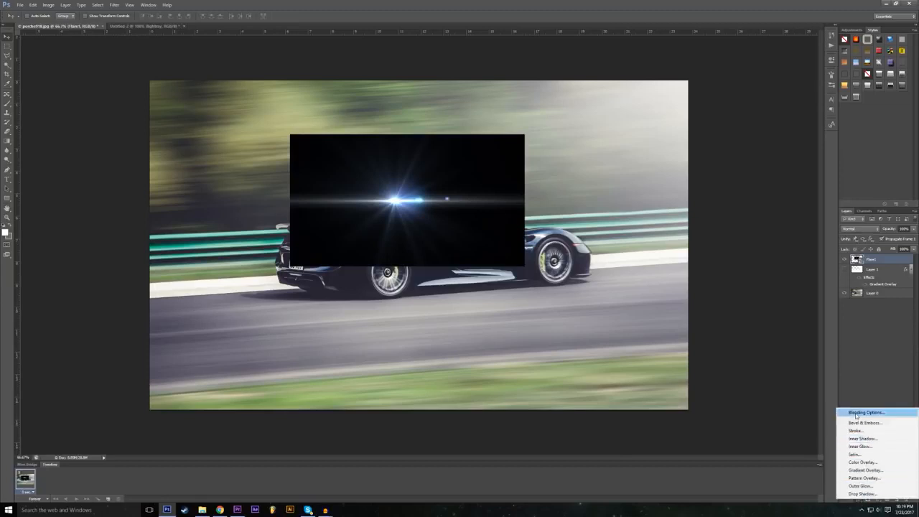
left_click(857, 413)
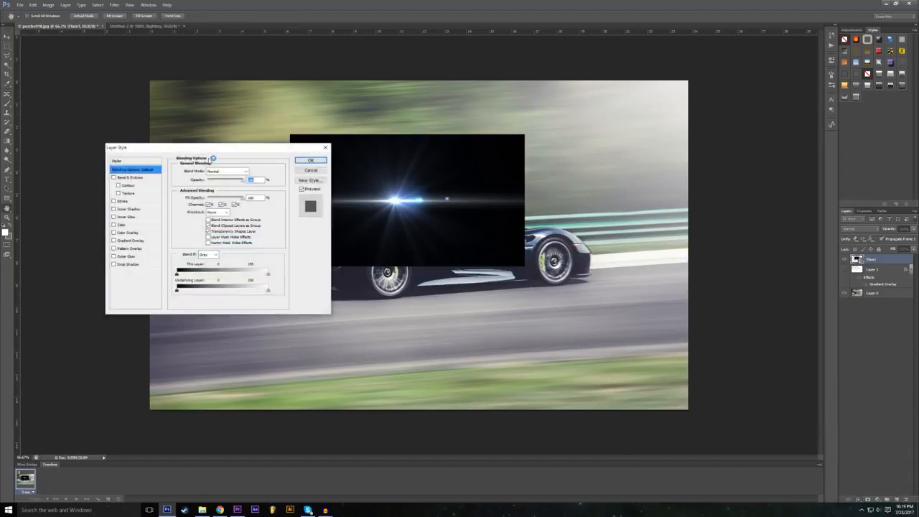
left_click_drag(214, 150, 662, 175)
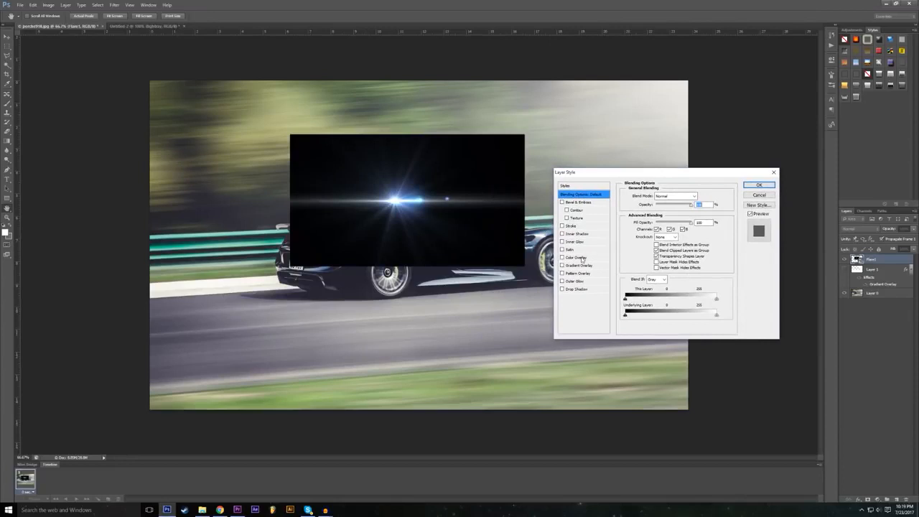
left_click(673, 197)
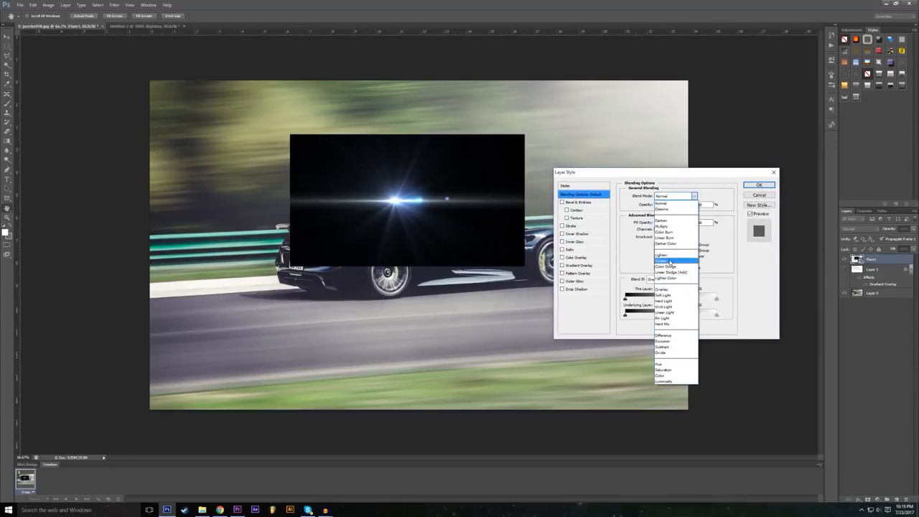
left_click(668, 261)
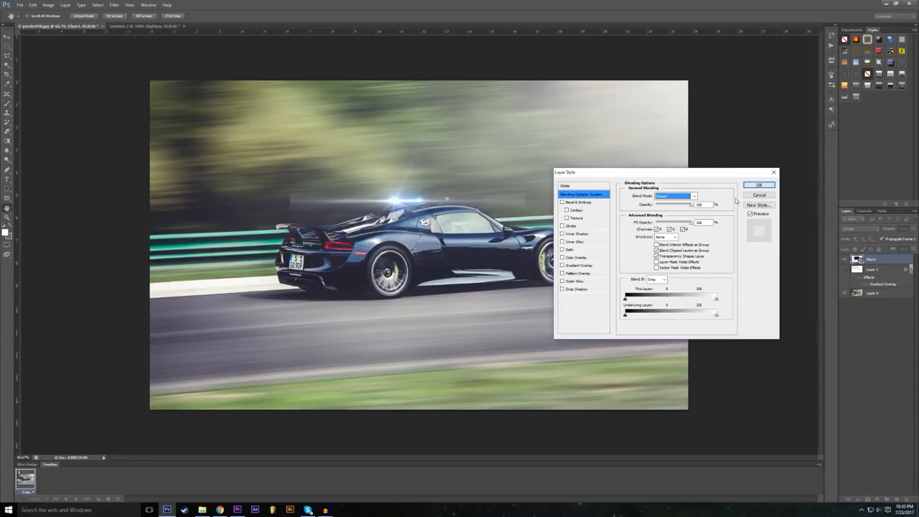
left_click(759, 185)
left_click_drag(355, 195, 383, 173)
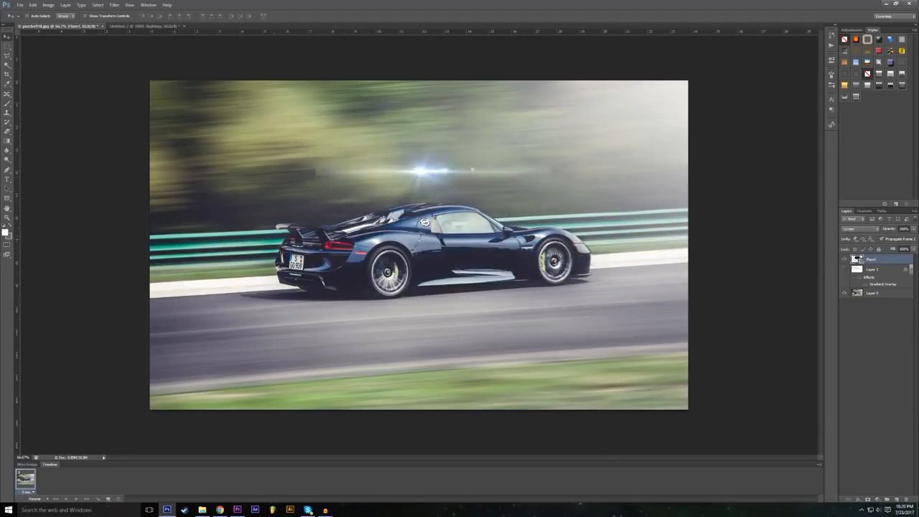
Step: Rasterize the flare smart object for the Eraser tool and move the flare to the car's rear wing
left_click(8, 133)
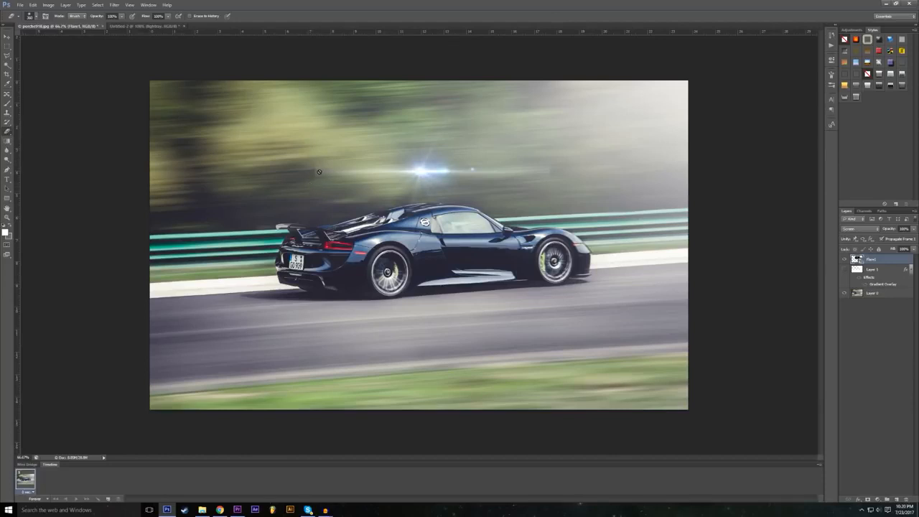
left_click(372, 179)
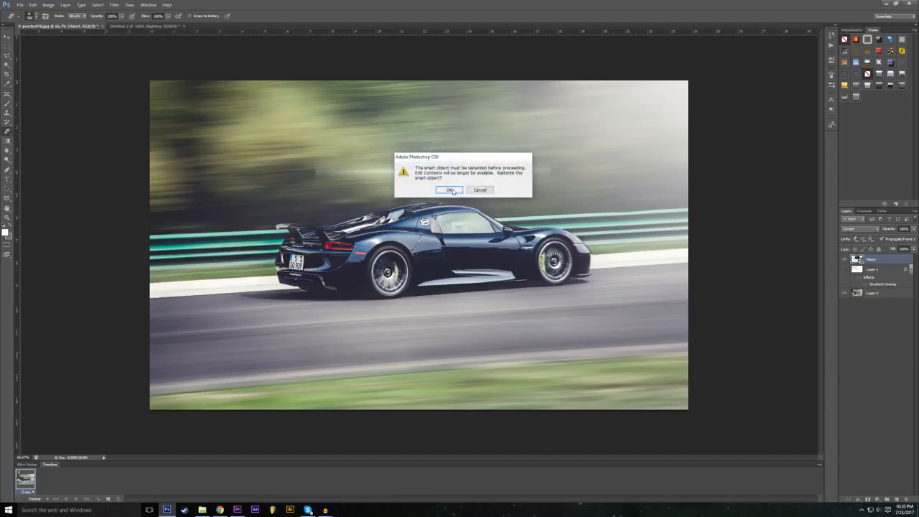
left_click(450, 189)
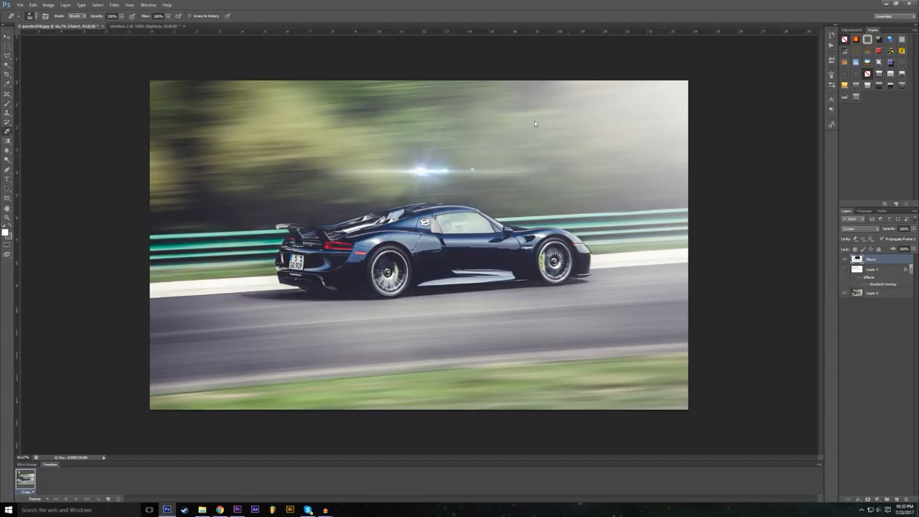
left_click(9, 35)
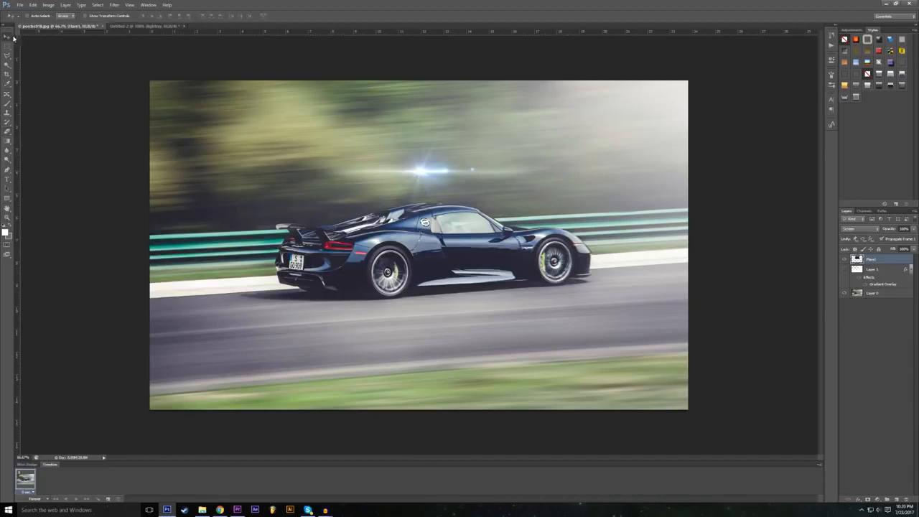
left_click_drag(431, 173, 285, 222)
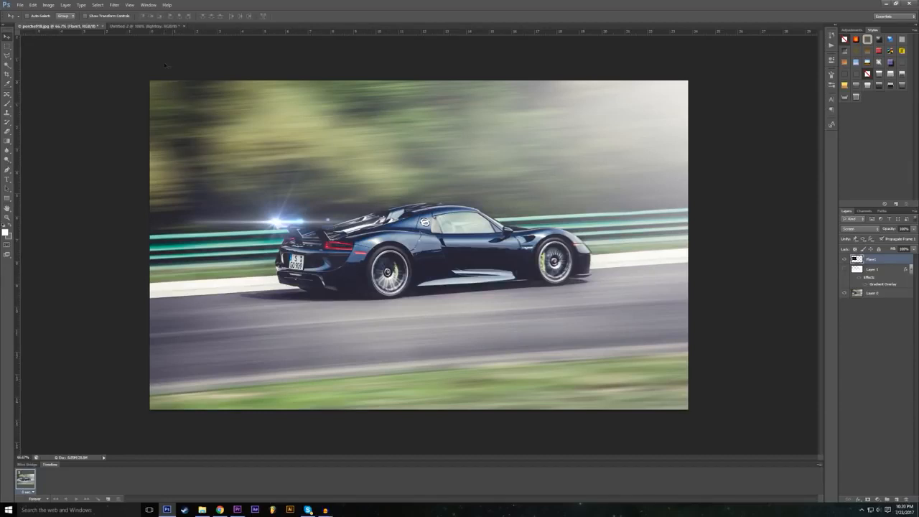
Step: Examine the light ray in the Untitled-2 document by hiding and reshowing the ray and logo layers
left_click(147, 25)
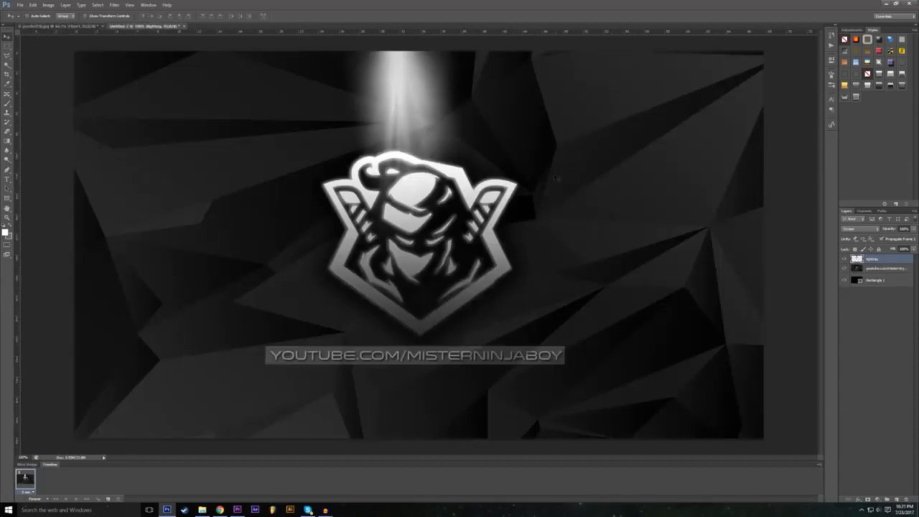
left_click(84, 29)
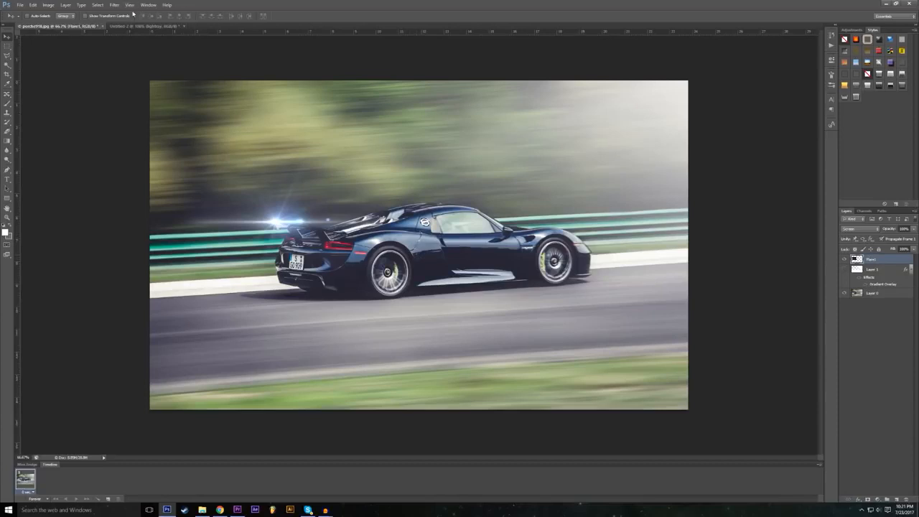
left_click(132, 27)
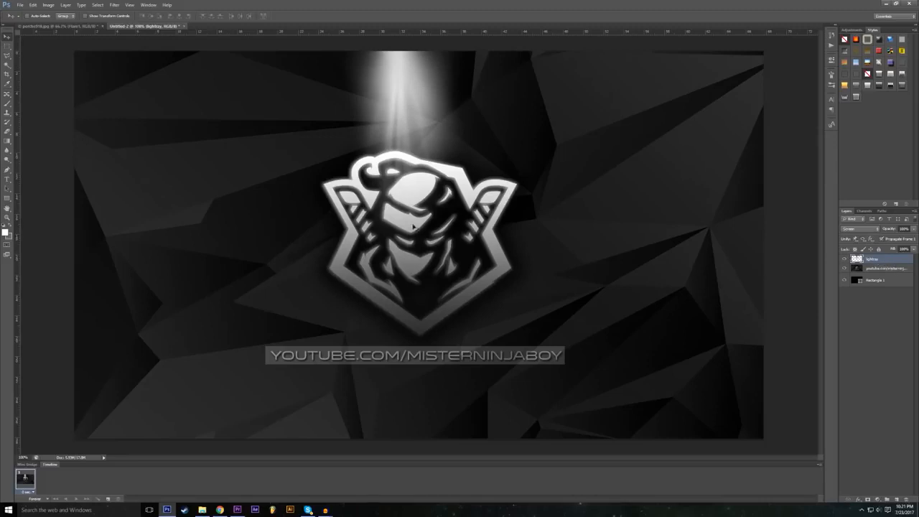
right_click(890, 260)
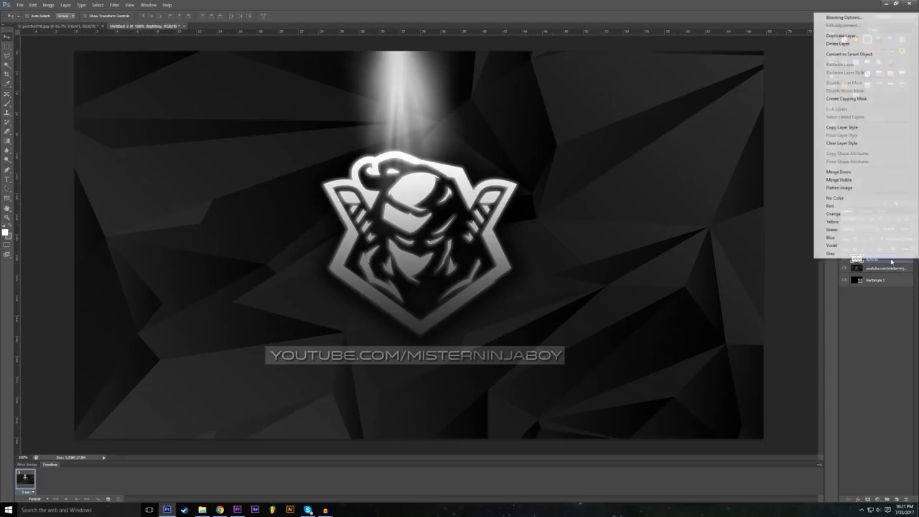
key("Escape")
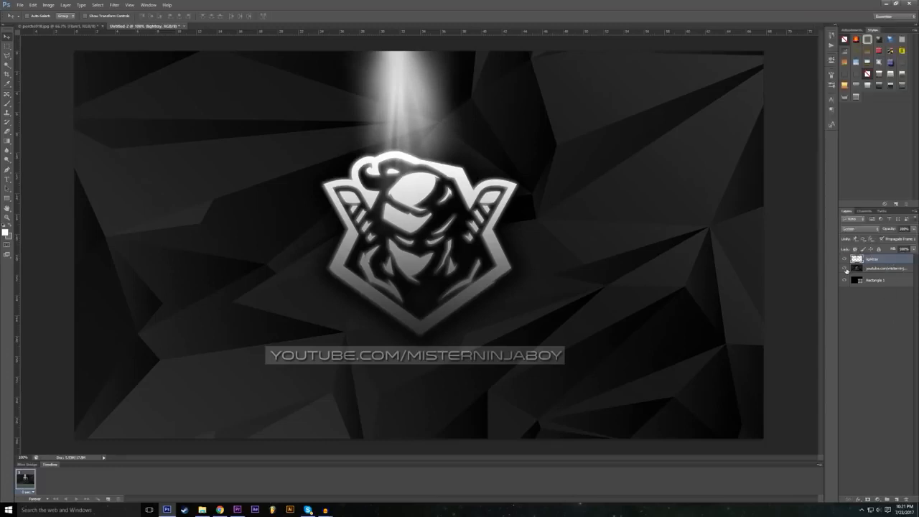
left_click(844, 268)
left_click(844, 259)
left_click(844, 259)
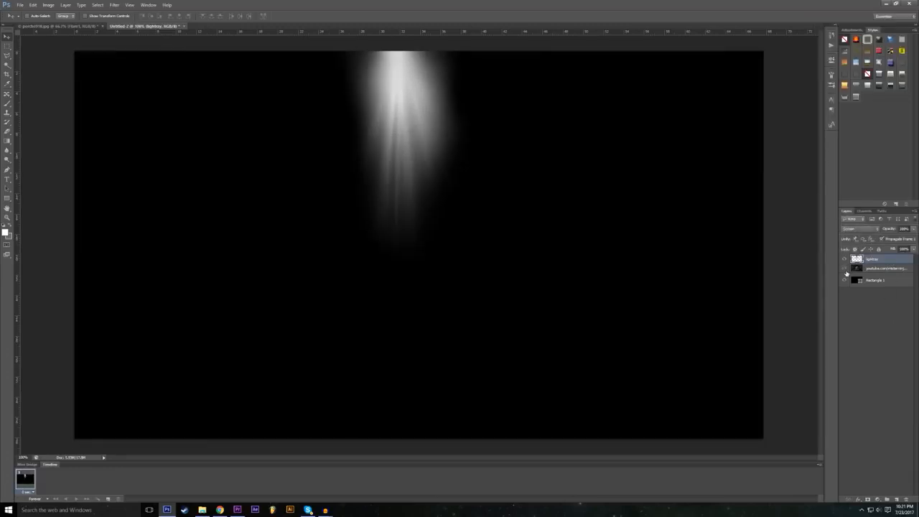
left_click(845, 268)
Step: Duplicate the lightray layer from Untitled-2 into the porche918.jpg document, keeping the name lightray
right_click(883, 262)
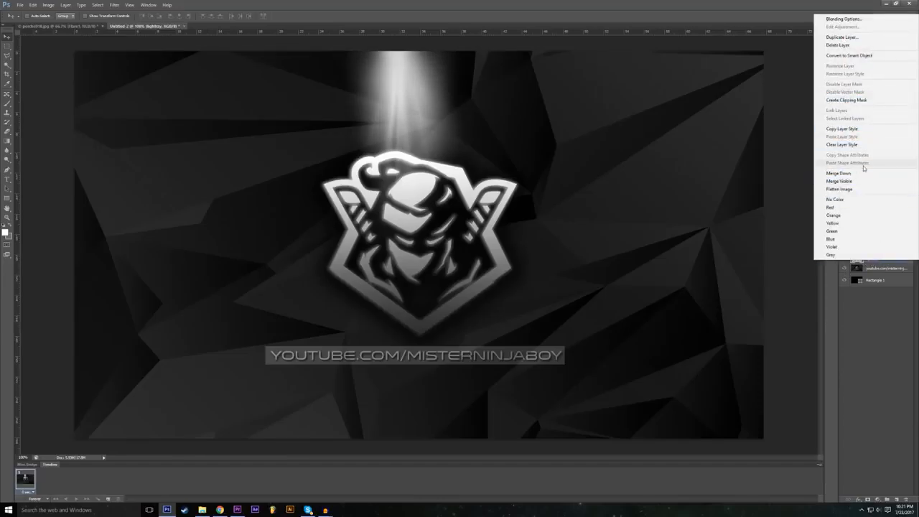
left_click(901, 269)
right_click(889, 260)
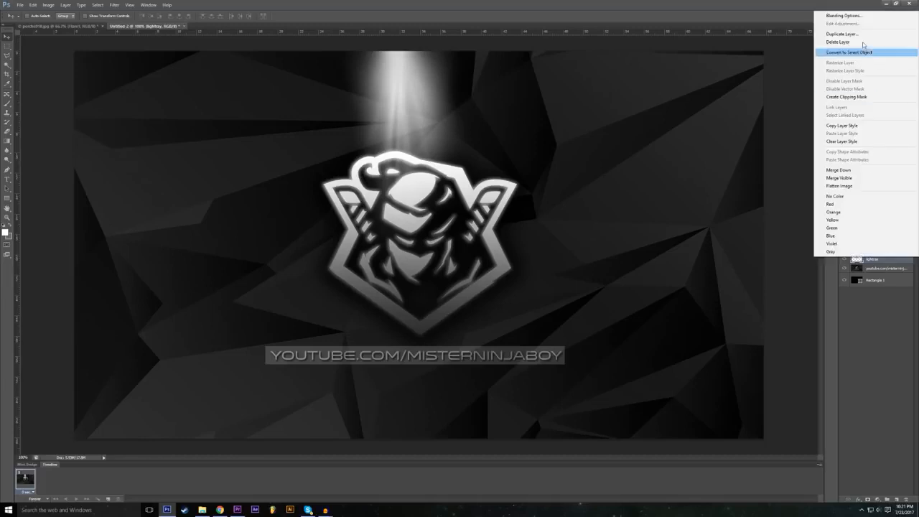
left_click(861, 36)
left_click(328, 145)
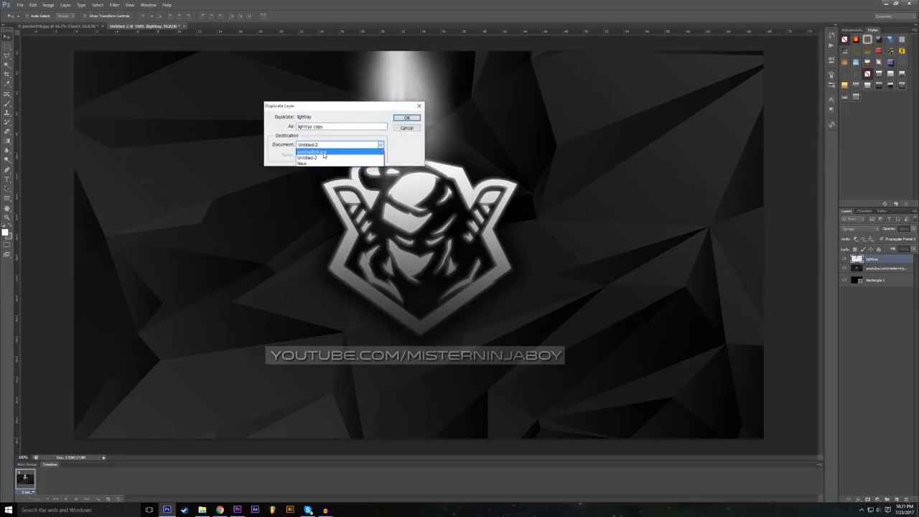
left_click(323, 152)
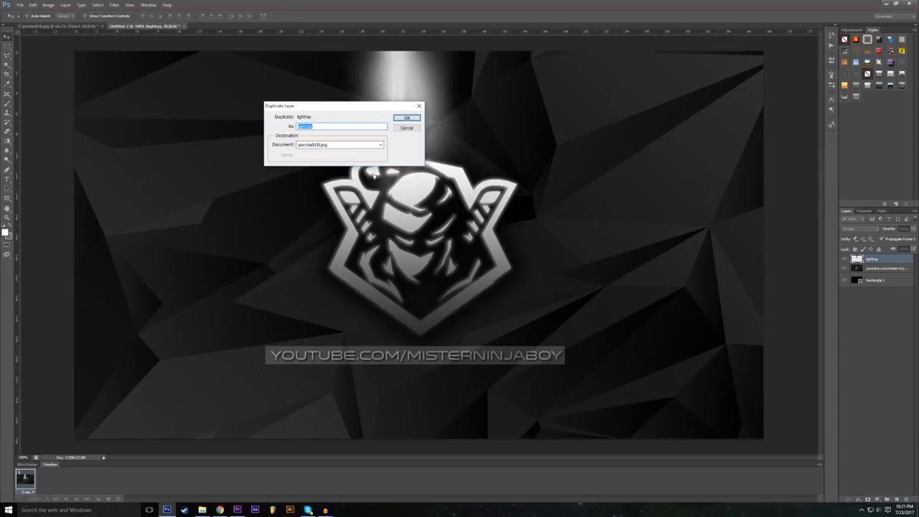
left_click(321, 146)
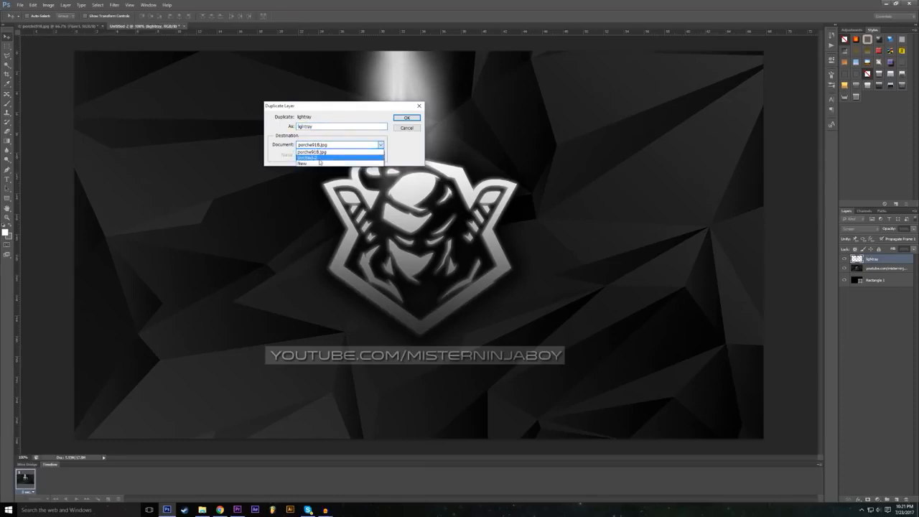
left_click(323, 152)
left_click(328, 147)
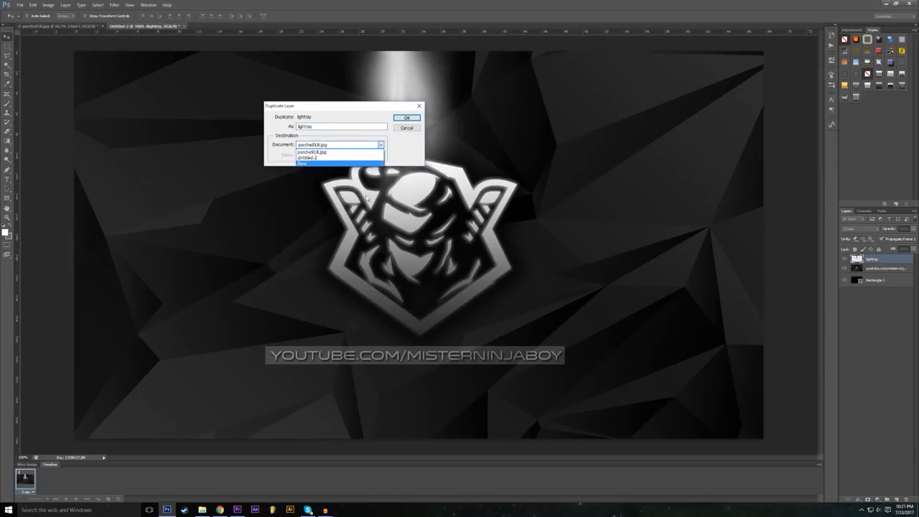
left_click(319, 153)
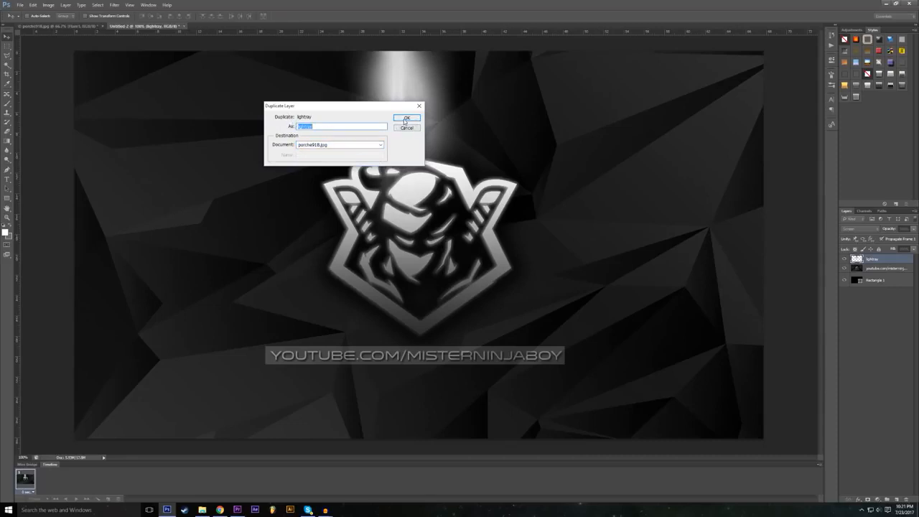
left_click(405, 121)
Step: In the car photo, enlarge the light ray to about 178% and position it over the rear half of the car
left_click(72, 26)
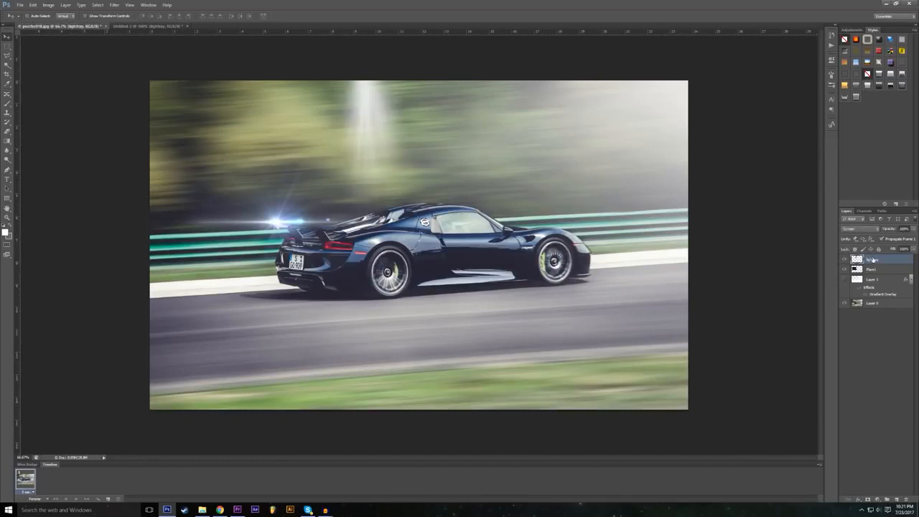
left_click_drag(371, 142, 425, 136)
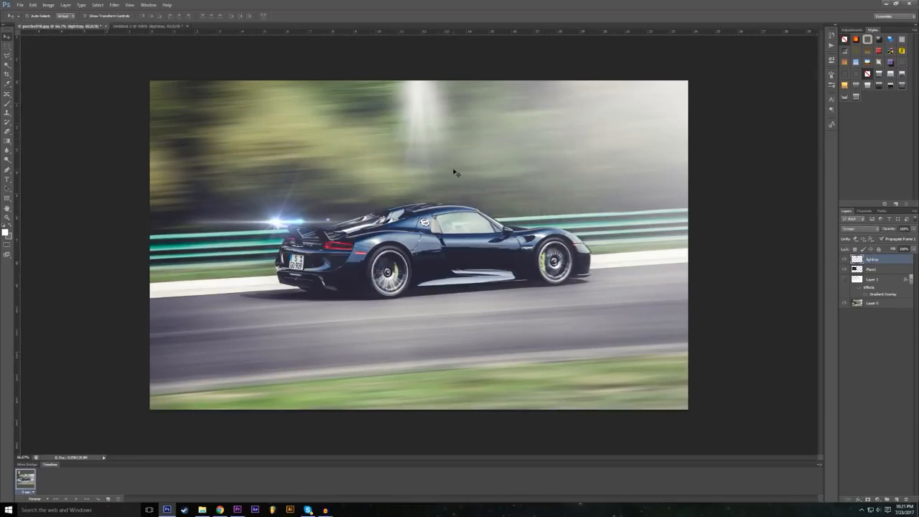
key("ctrl+t")
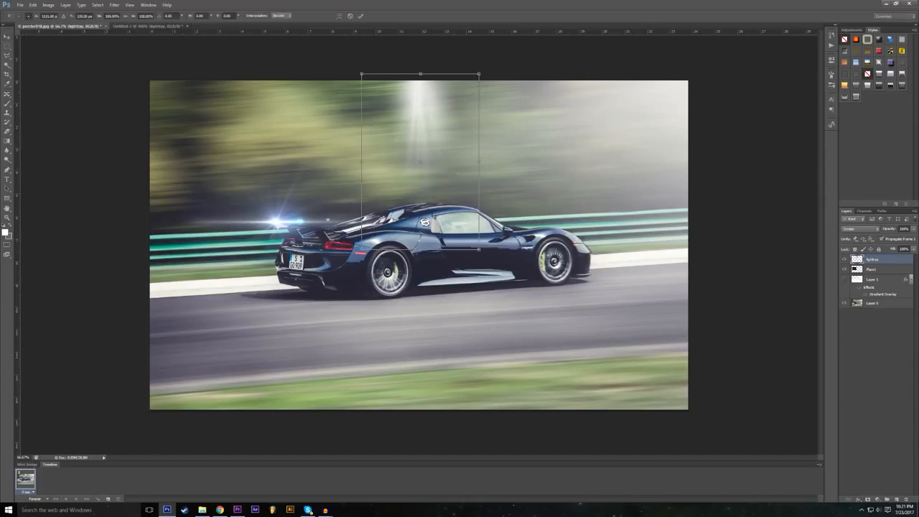
left_click_drag(479, 253, 571, 386)
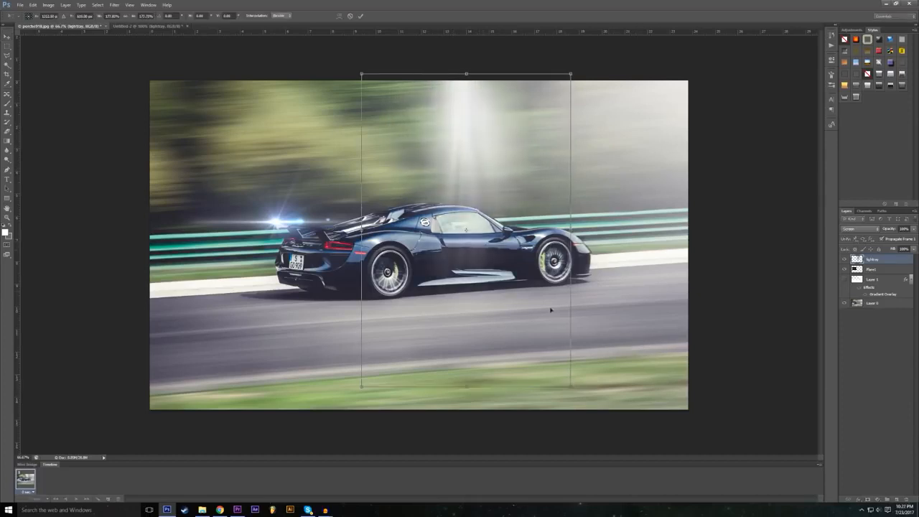
left_click_drag(501, 271, 440, 259)
left_click_drag(458, 211, 427, 217)
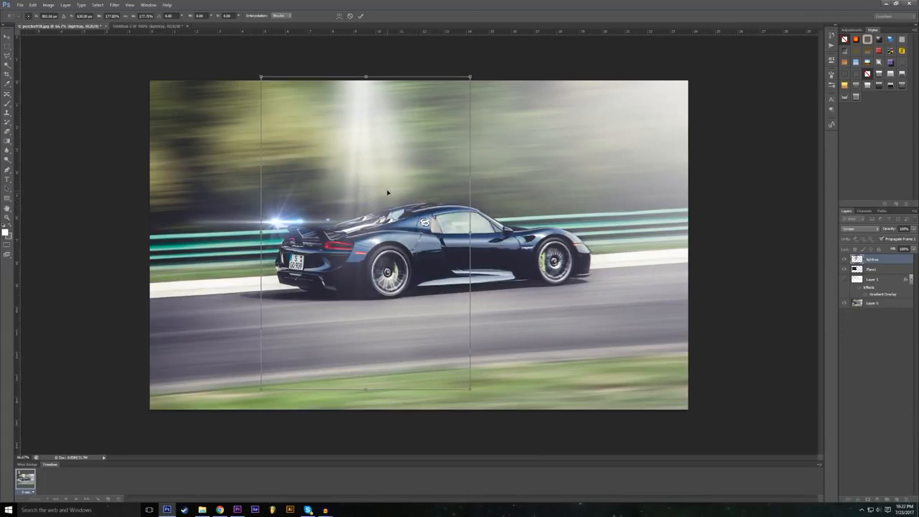
left_click(361, 15)
left_click_drag(357, 249, 327, 230)
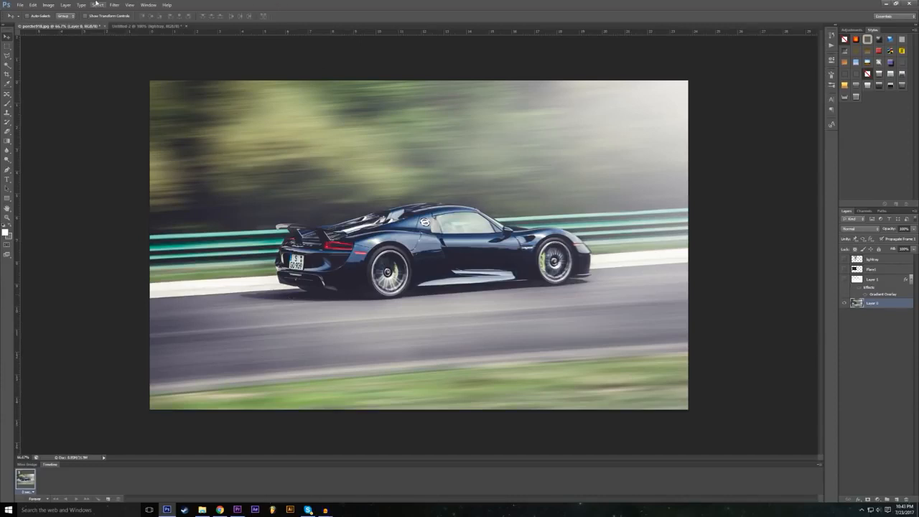
Step: Preview the Oil Paint filter on the car photo with Stylization 4.6, Cleanliness 4.85 and Scale 10
left_click(114, 4)
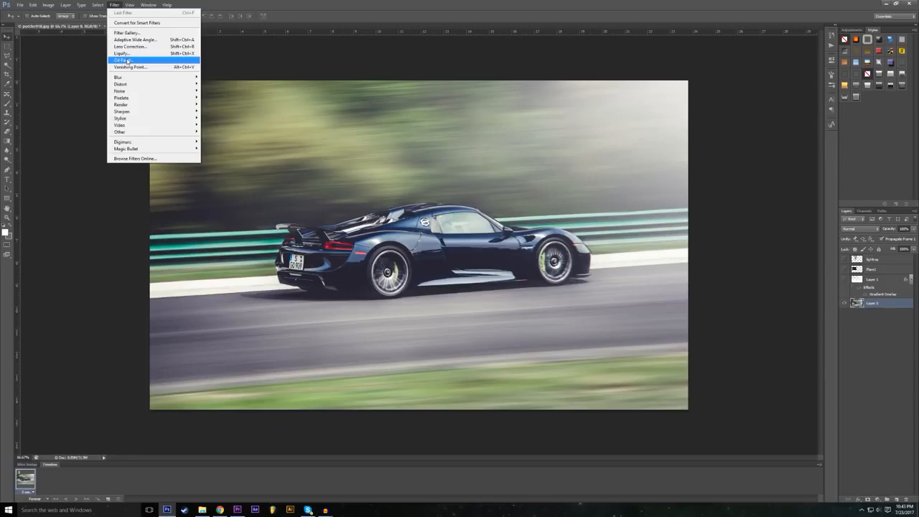
left_click(127, 61)
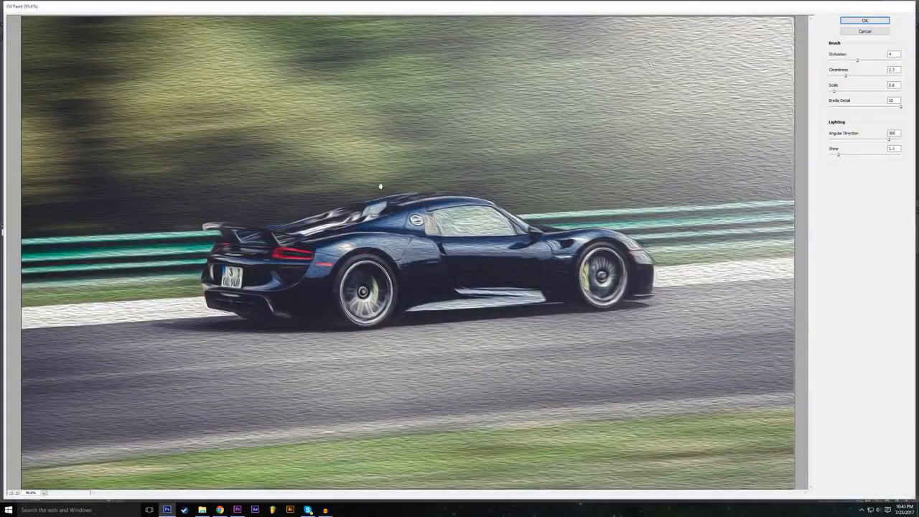
mouse_move(362, 13)
left_mouse_down()
mouse_move(352, 82)
mouse_move(352, 10)
left_mouse_up()
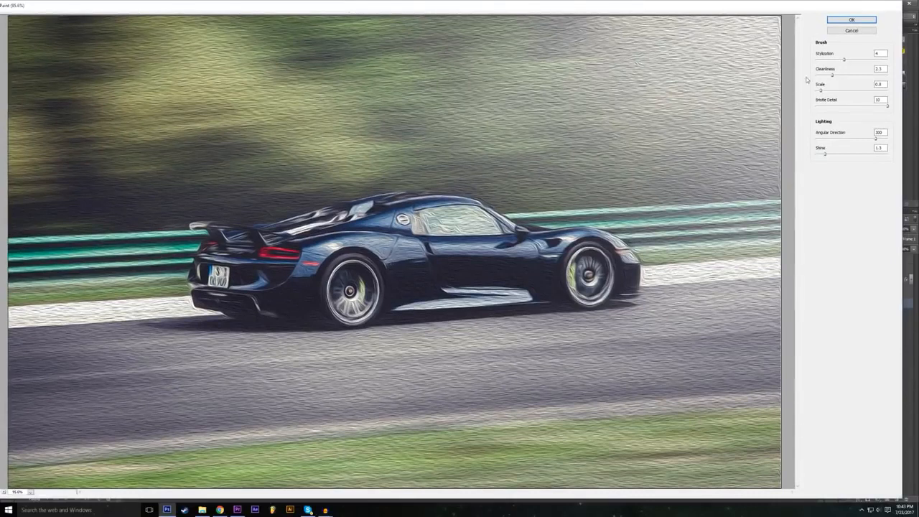
left_click_drag(845, 60, 853, 66)
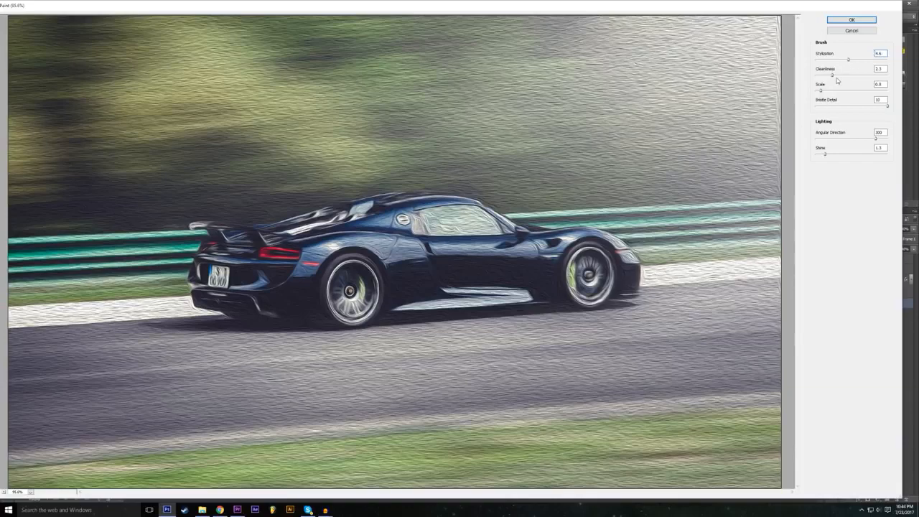
mouse_move(838, 76)
left_mouse_down()
mouse_move(851, 82)
mouse_move(849, 93)
mouse_move(887, 90)
left_mouse_up()
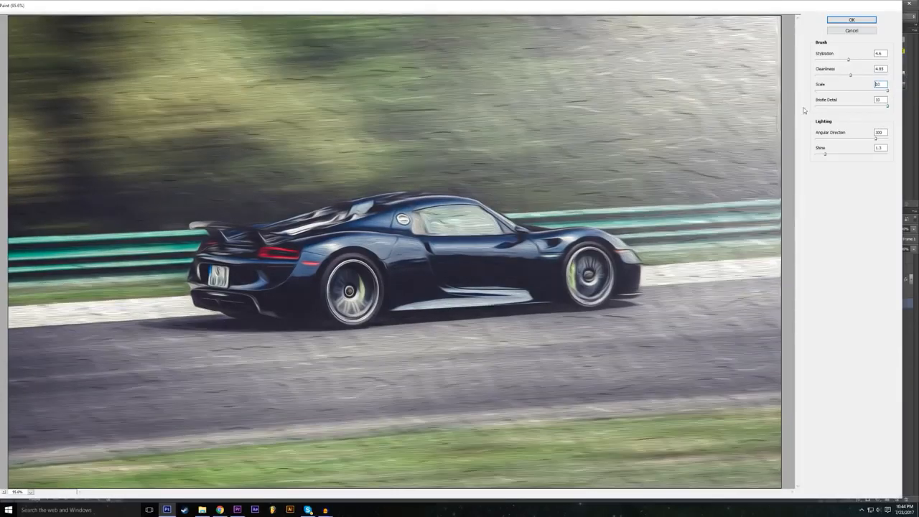
Step: Try different Bristle Detail amounts and a Stylization of 2.62 in Oil Paint, and cancel the filter
key("Tab")
left_click(842, 106)
type("3.55")
left_click(880, 107)
left_click_drag(881, 109, 795, 107)
left_click_drag(830, 107, 912, 115)
left_click_drag(850, 60, 888, 60)
left_click_drag(886, 60, 834, 72)
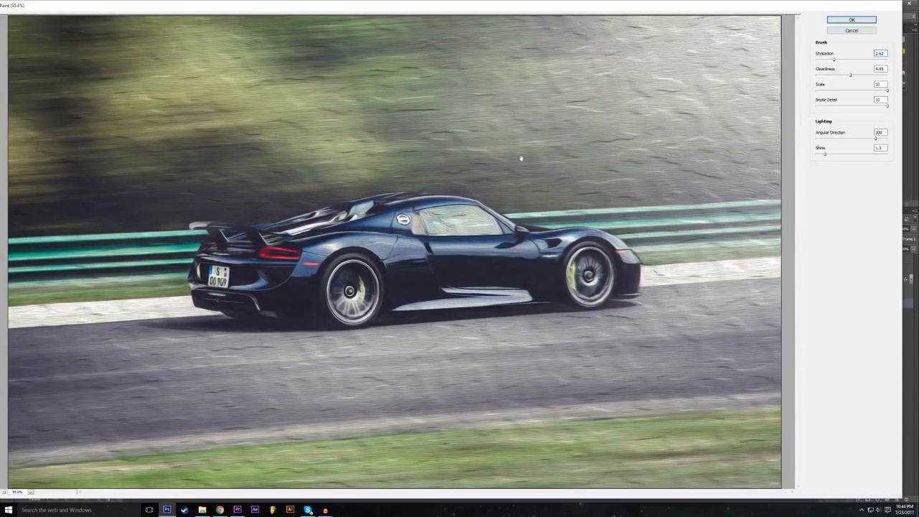
left_click(851, 31)
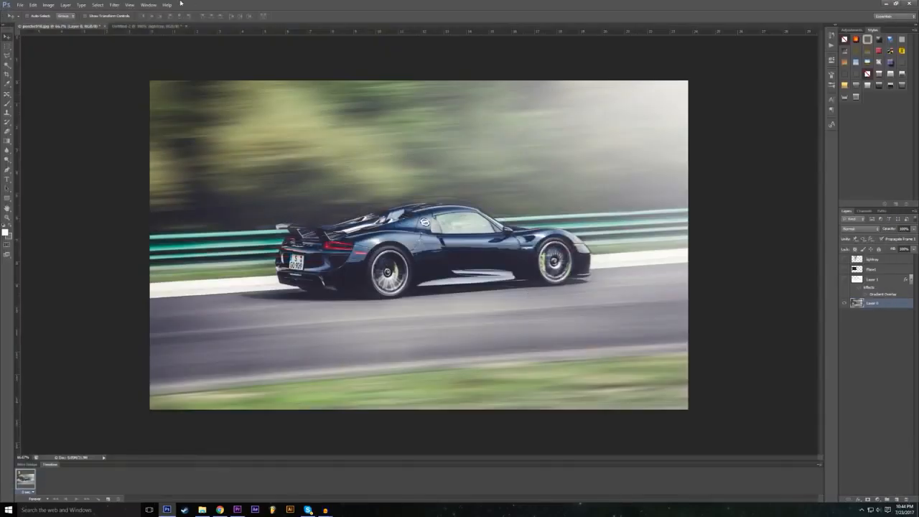
Step: Preview a Gaussian Blur on the car photo by varying its radius, and cancel it
left_click(114, 5)
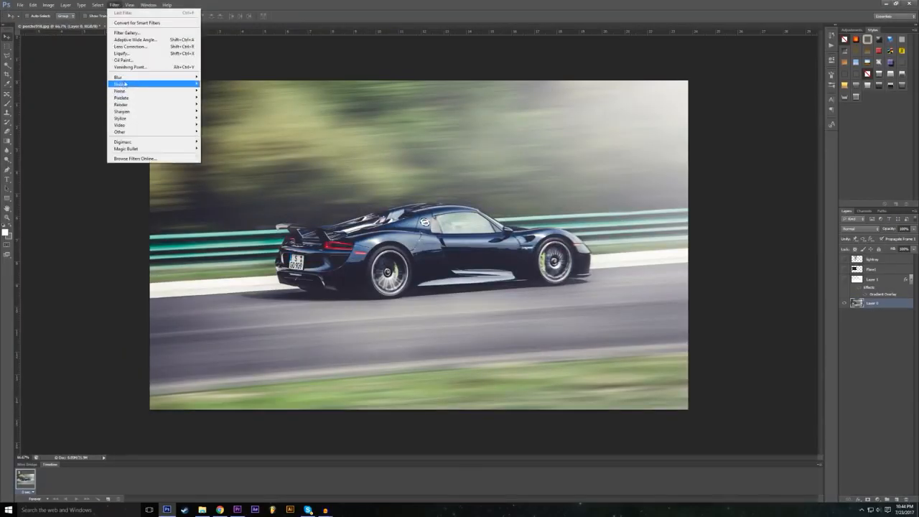
mouse_move(126, 77)
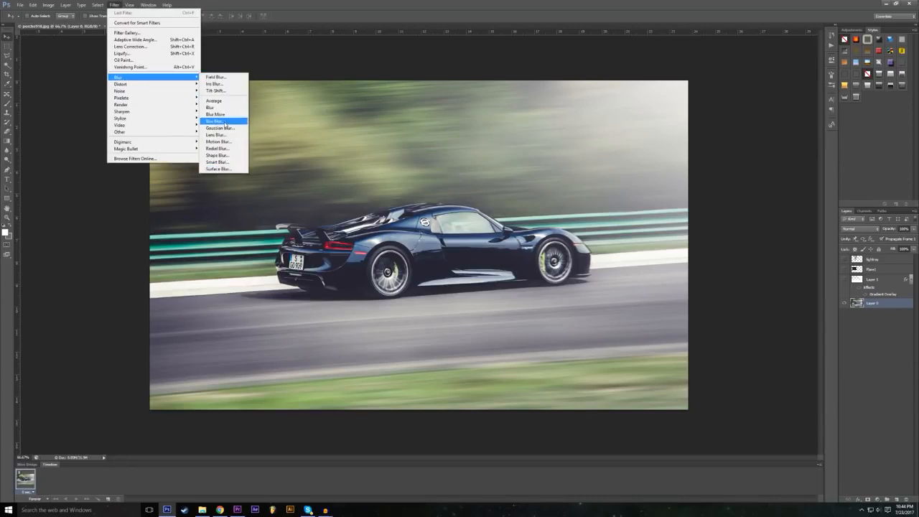
left_click(219, 128)
mouse_move(495, 259)
left_mouse_down()
mouse_move(506, 257)
mouse_move(492, 256)
left_mouse_up()
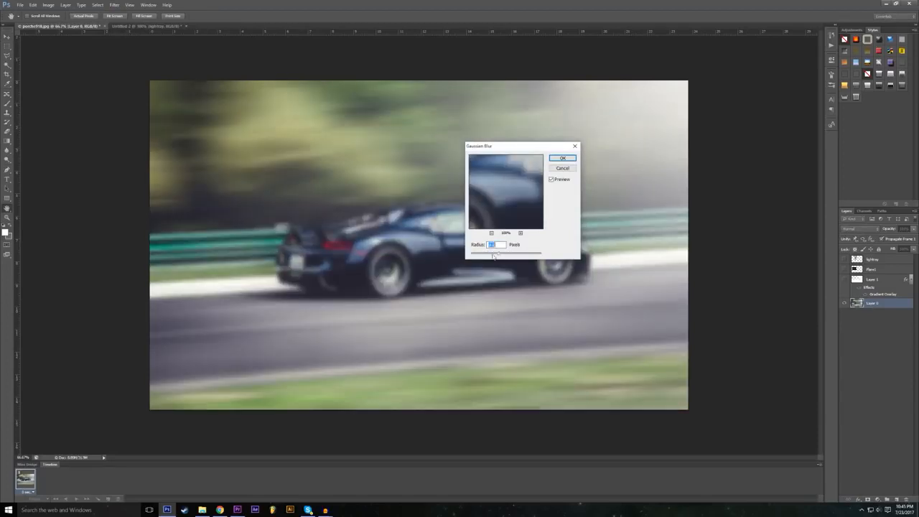
left_click(561, 169)
Step: Preview a Motion Blur with a distance of 61 pixels on the car photo, without keeping it
left_click(114, 5)
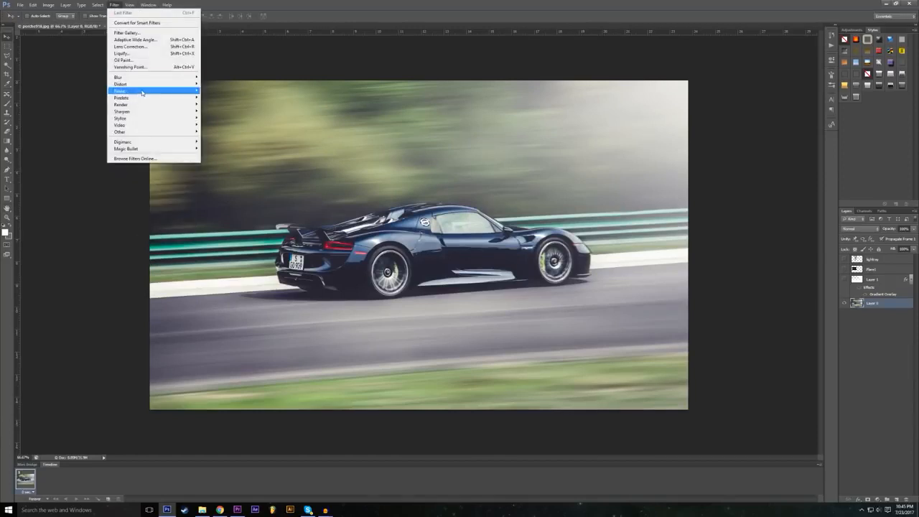
mouse_move(158, 77)
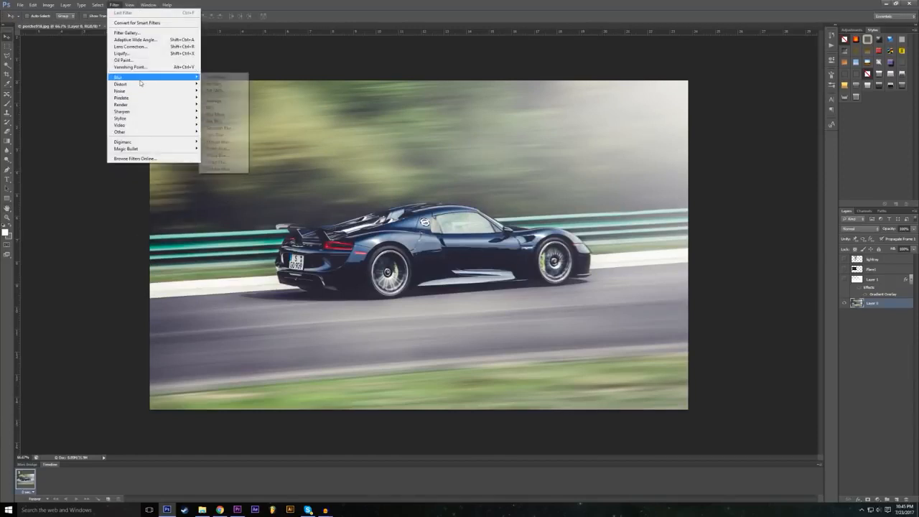
left_click(229, 141)
left_click_drag(400, 215, 475, 281)
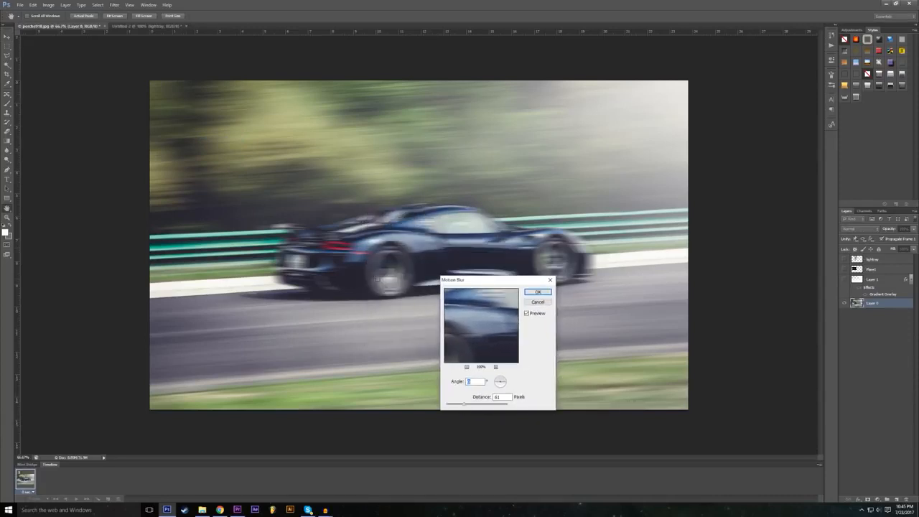
left_click(537, 293)
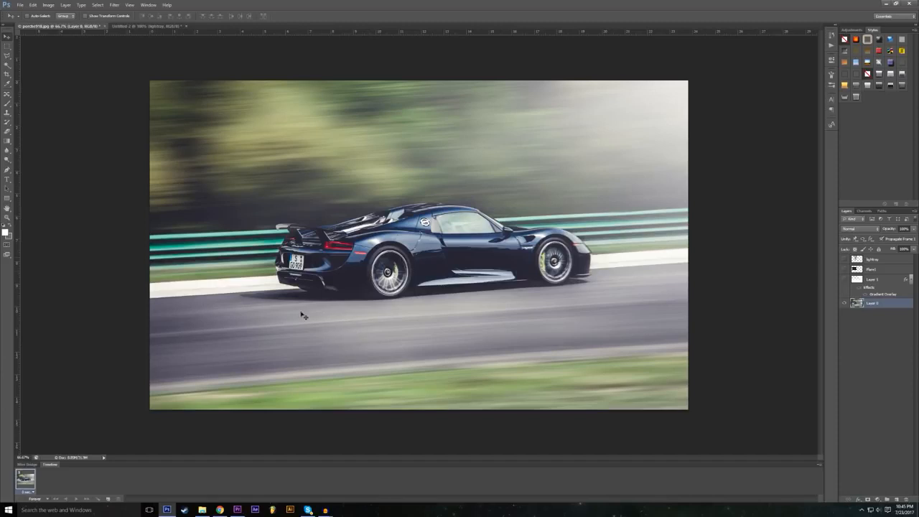
Step: Try a longer Motion Blur distance on the car photo at the same angle, and cancel the filter
left_click(114, 4)
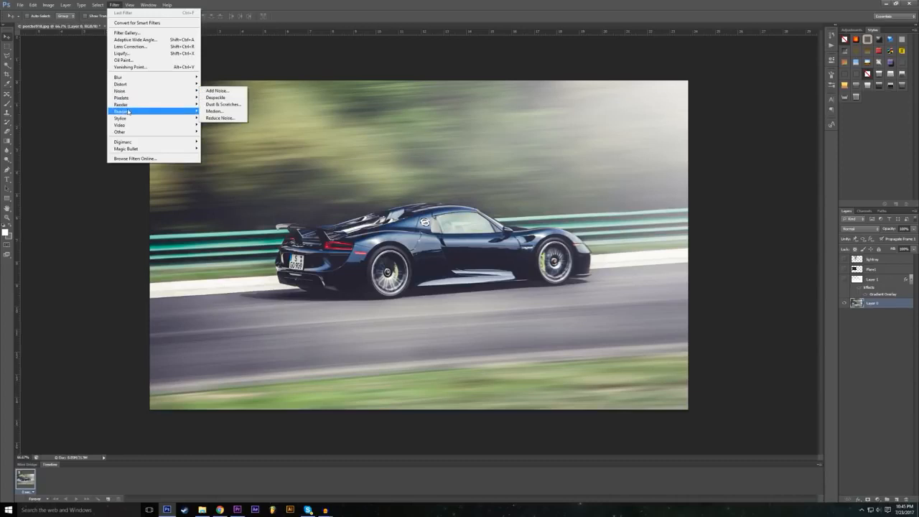
mouse_move(136, 77)
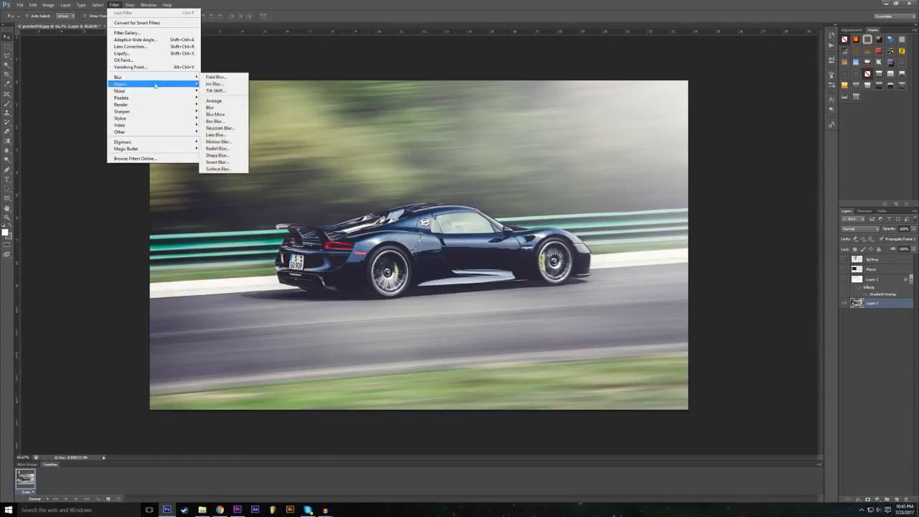
left_click(217, 142)
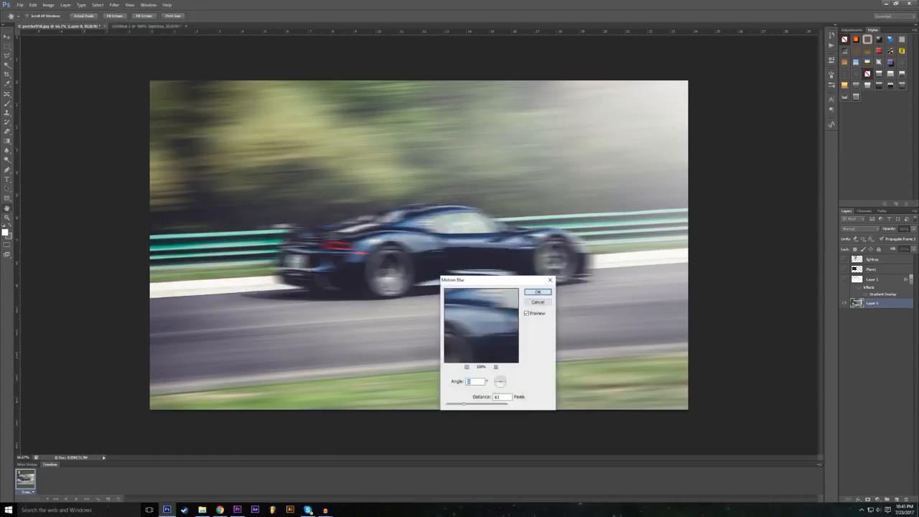
mouse_move(471, 405)
left_mouse_down()
mouse_move(488, 407)
mouse_move(471, 407)
left_mouse_up()
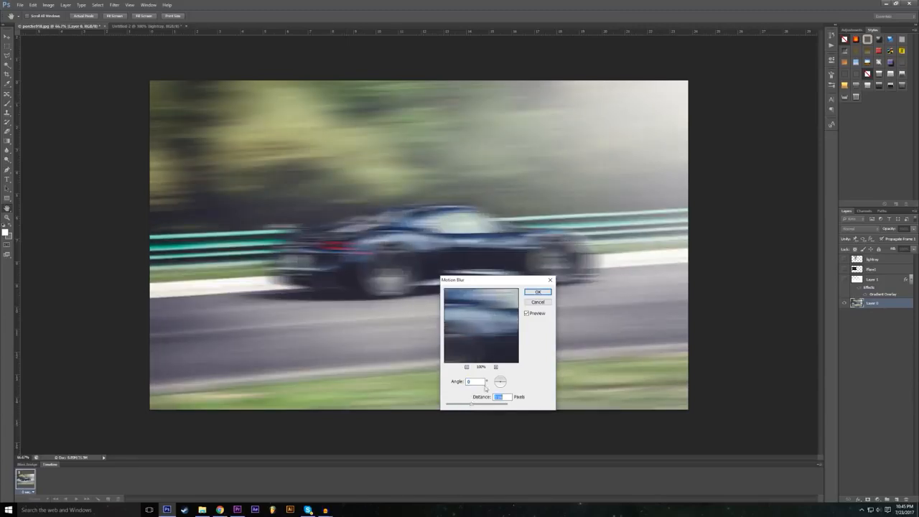
left_click(537, 302)
Step: Apply the Ripple filter at Medium size to the car photo, and undo it
left_click(115, 5)
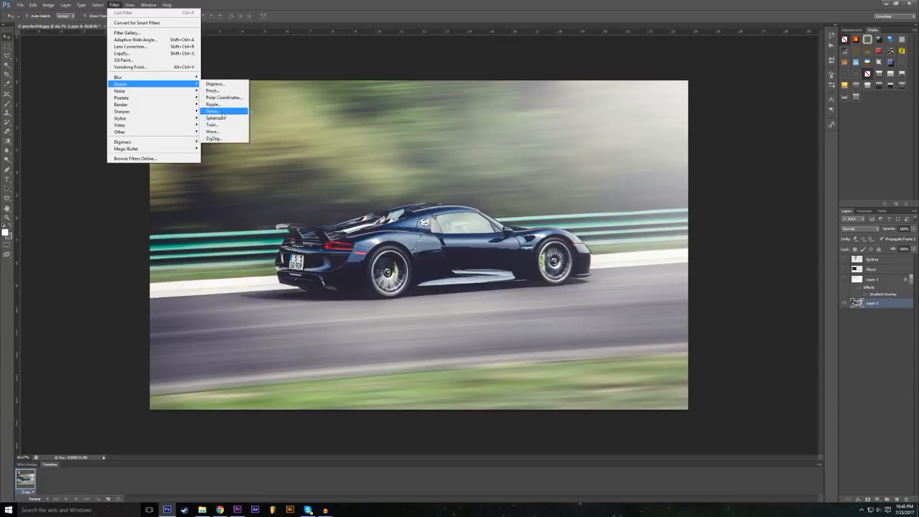
left_click(219, 106)
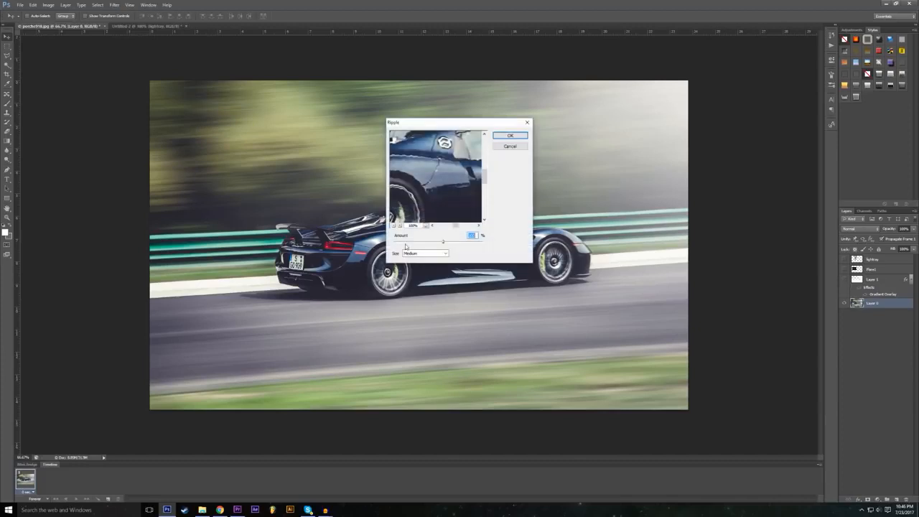
left_click(510, 136)
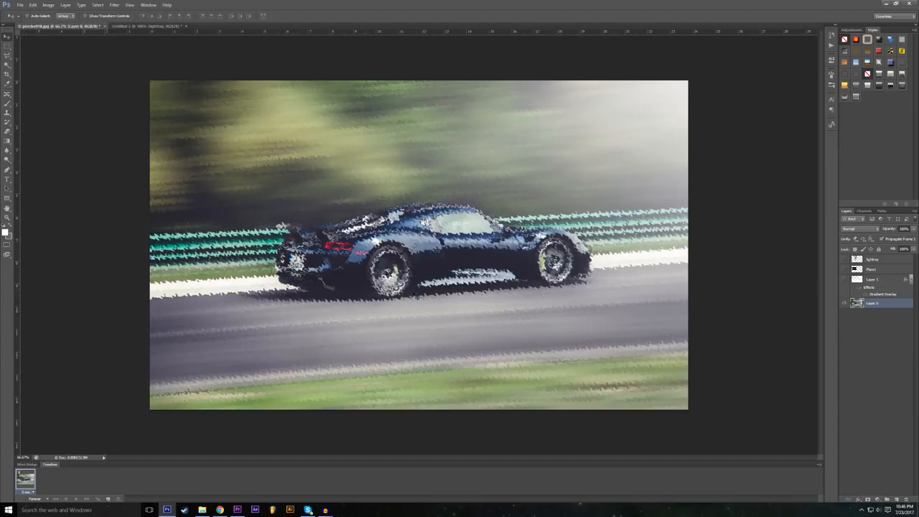
left_click(32, 5)
left_click(48, 12)
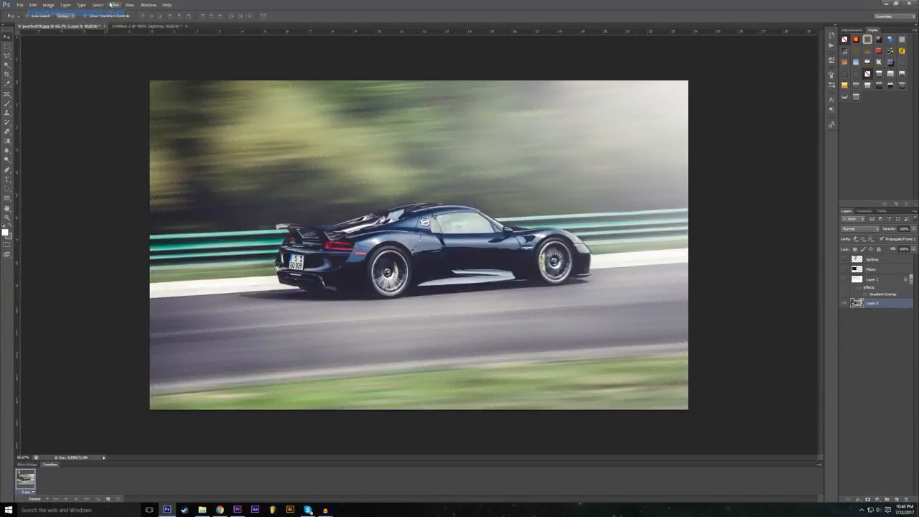
Step: Apply the Sharpen filter to the car photo layer
left_click(113, 5)
mouse_move(150, 113)
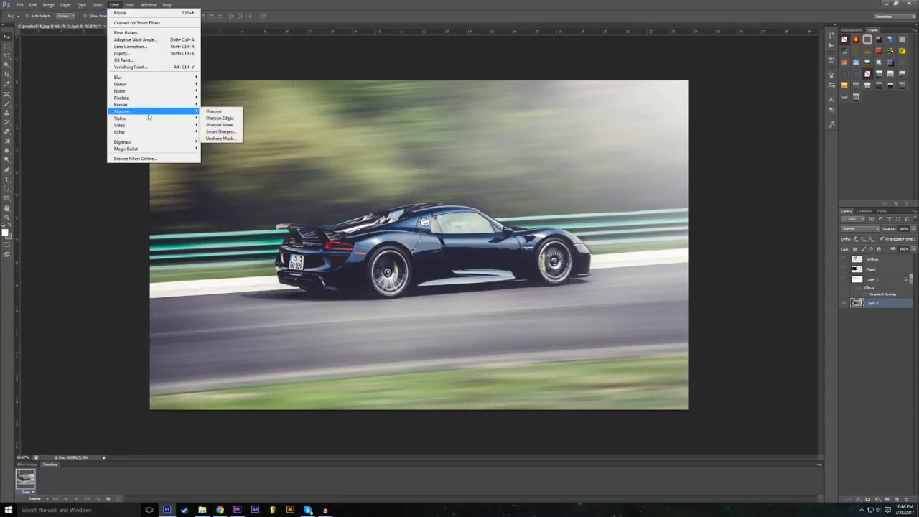
left_click(225, 118)
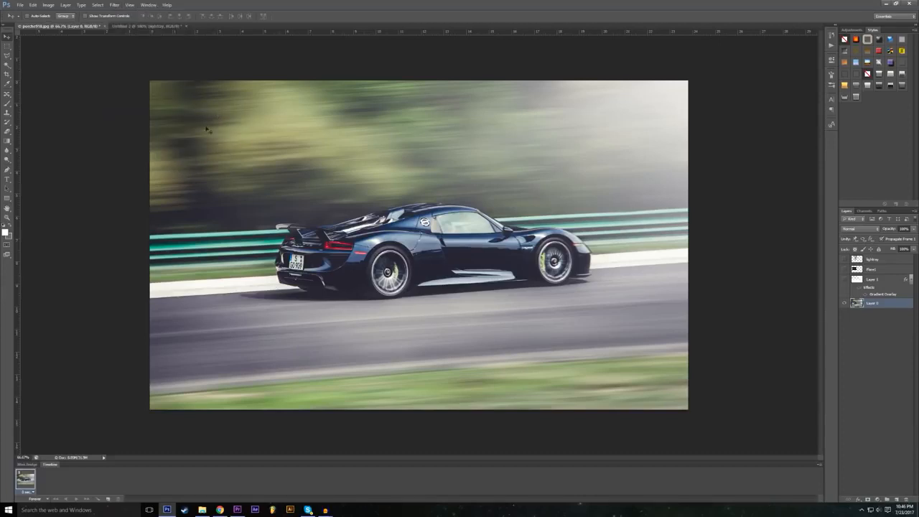
Step: Apply the Find Edges stylize filter to the car photo, and undo it
left_click(115, 5)
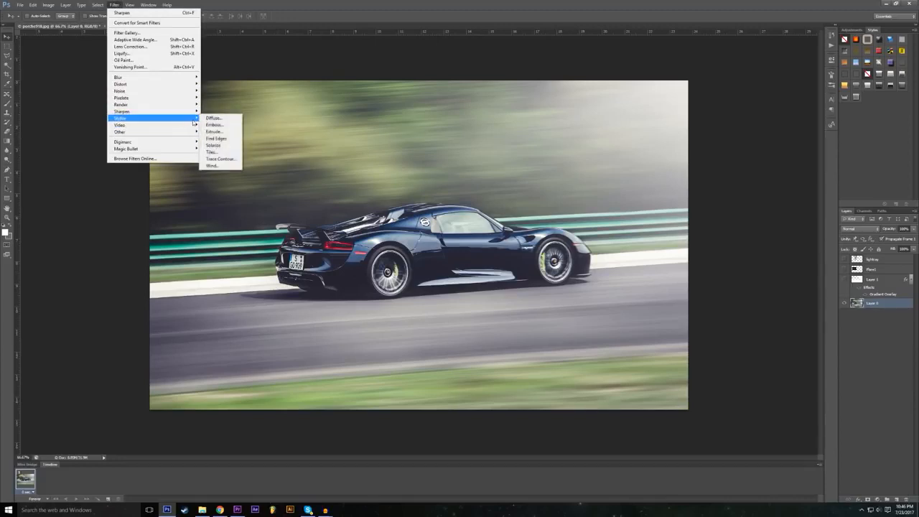
left_click(224, 138)
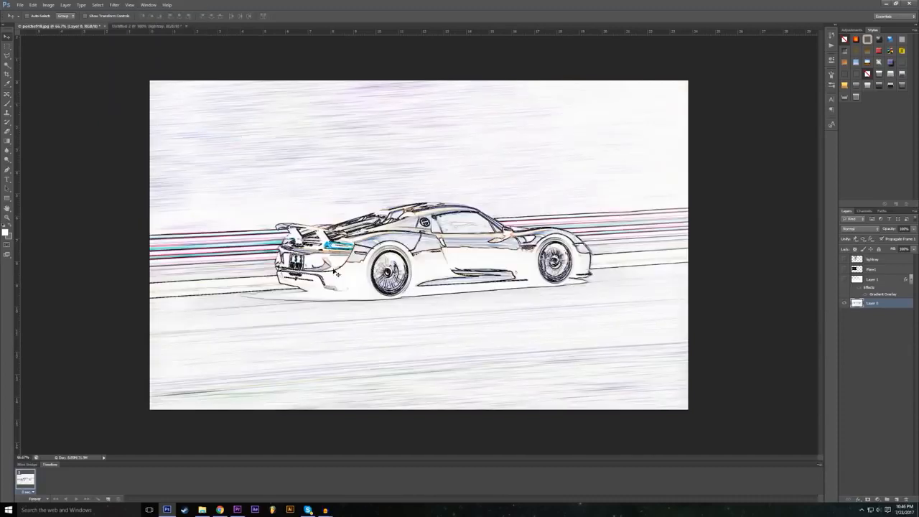
left_click(32, 5)
left_click(43, 12)
Step: Apply the Extrude filter to the car photo with Blocks type and Random depth of 30, and undo it
left_click(114, 5)
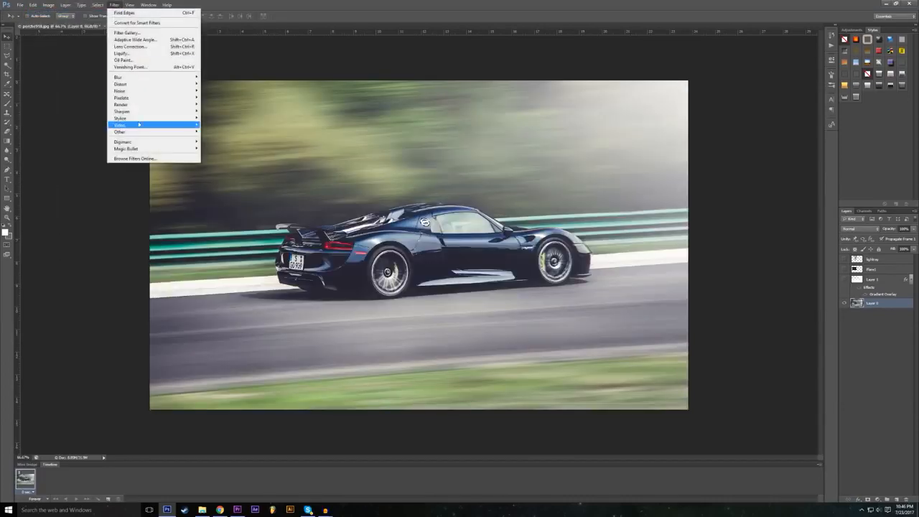
mouse_move(165, 118)
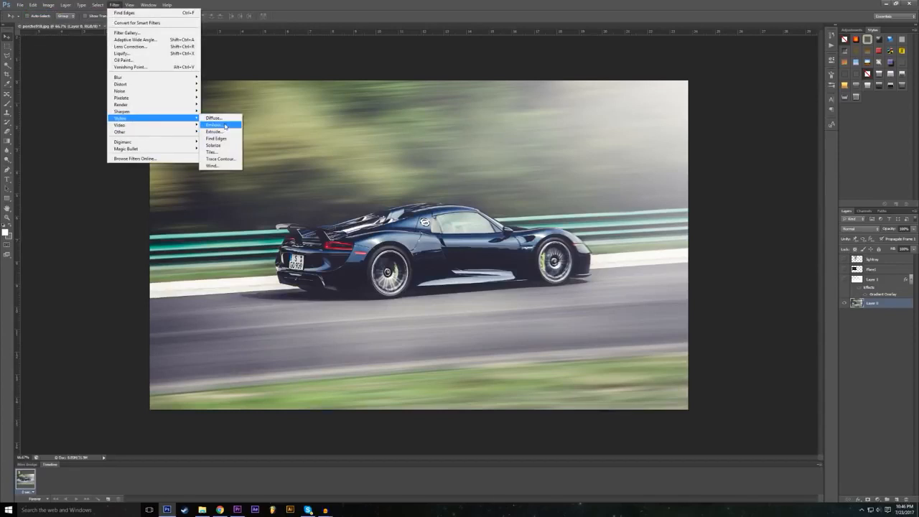
left_click(229, 132)
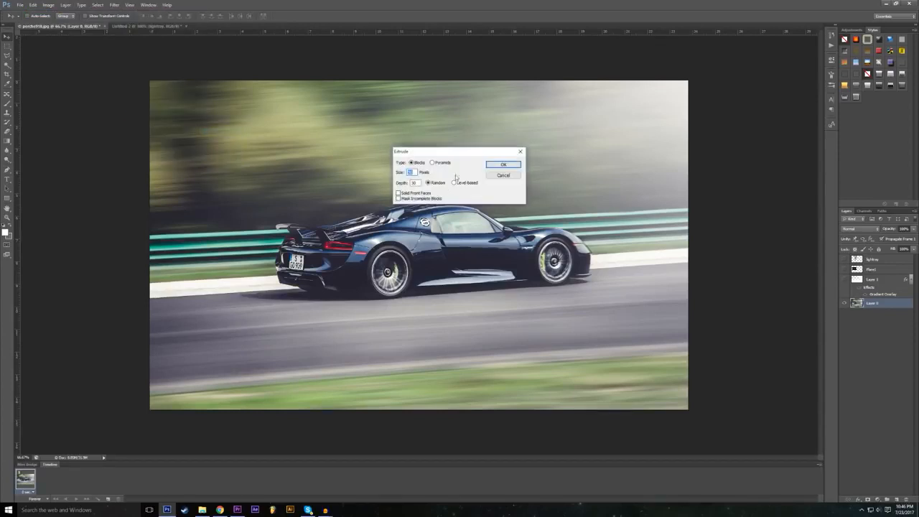
left_click(506, 164)
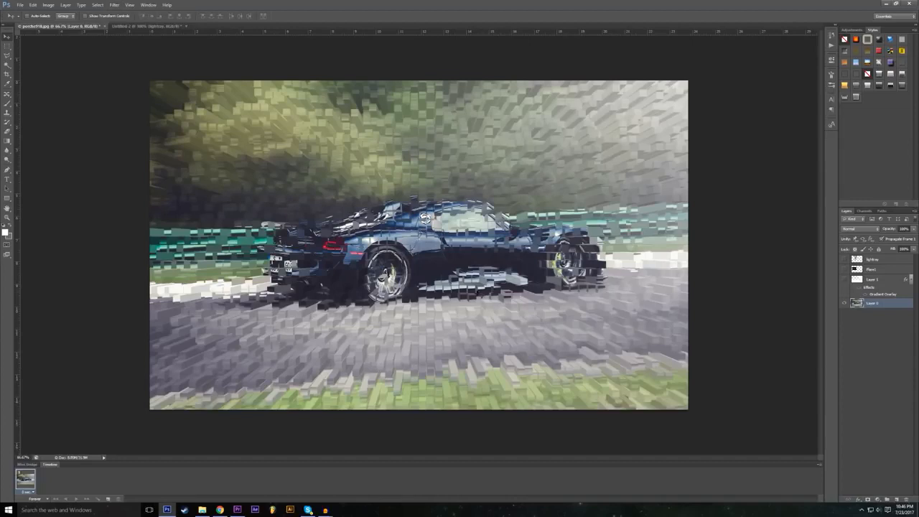
left_click(32, 4)
left_click(47, 14)
Step: Start the Lighting Effects filter on the car photo, reduce the spot light's hotspot, and place the light over the car's door
left_click(114, 4)
mouse_move(146, 132)
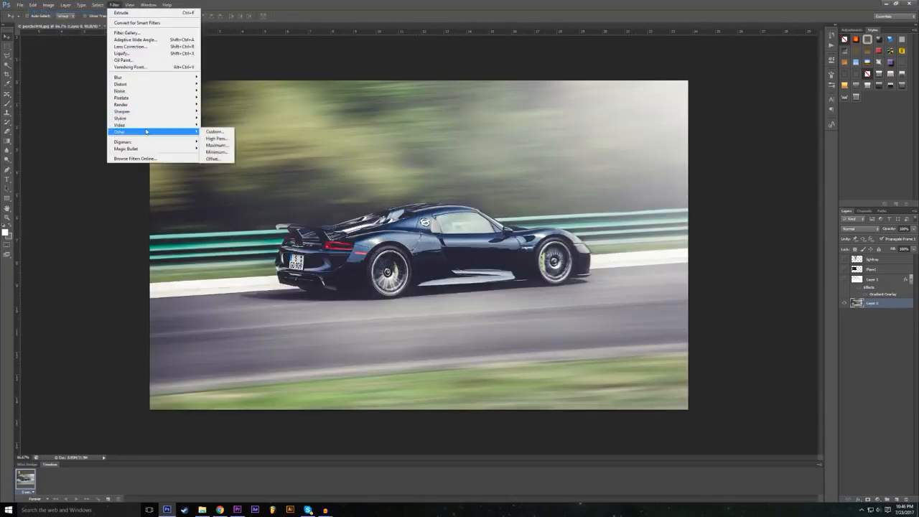
mouse_move(194, 127)
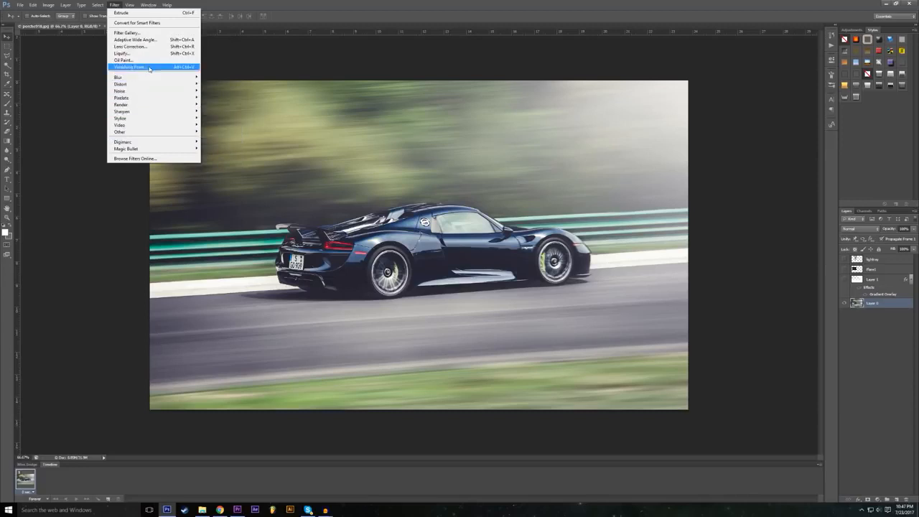
mouse_move(144, 79)
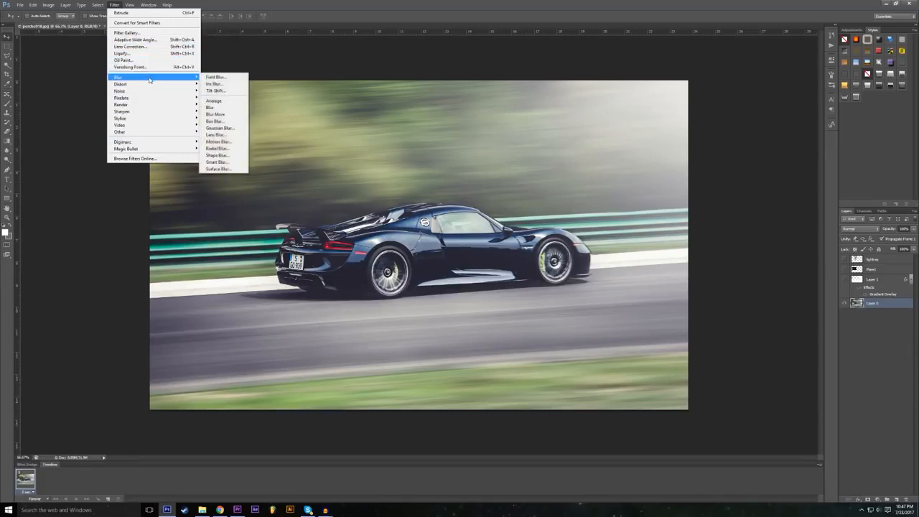
mouse_move(168, 107)
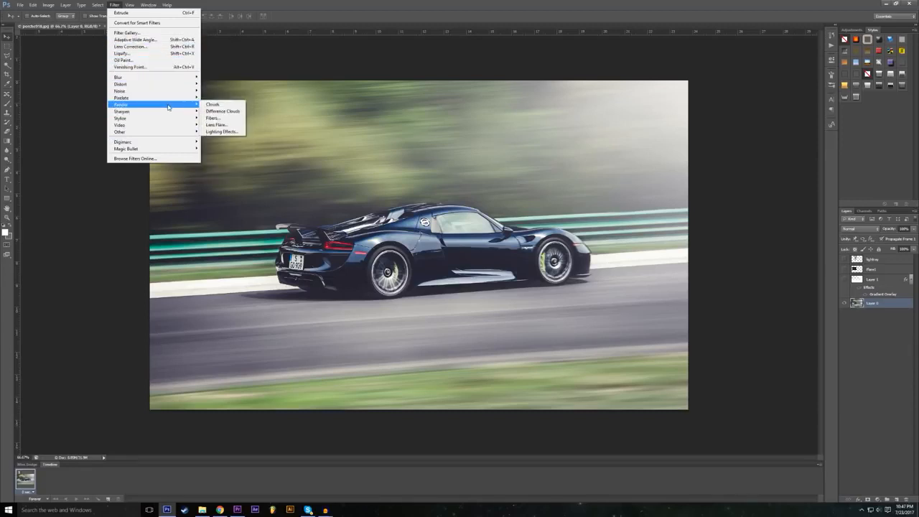
left_click(221, 132)
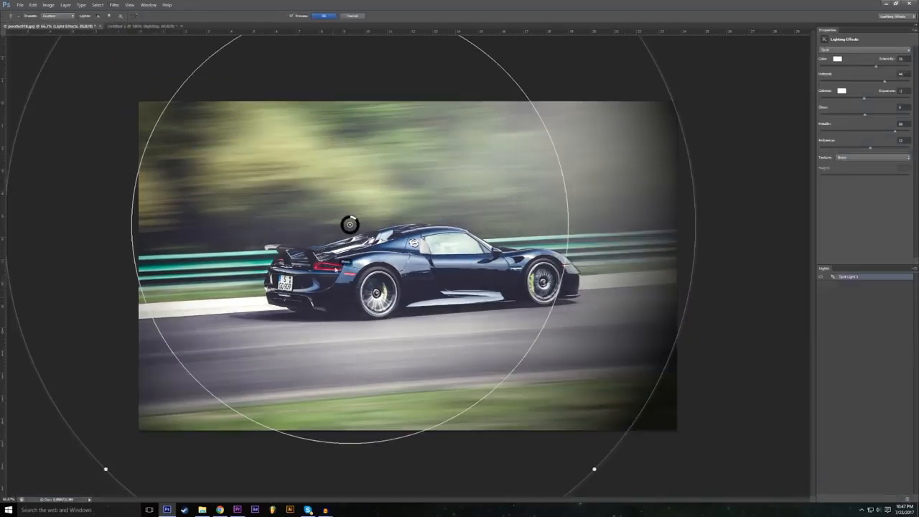
left_click_drag(349, 225, 390, 275)
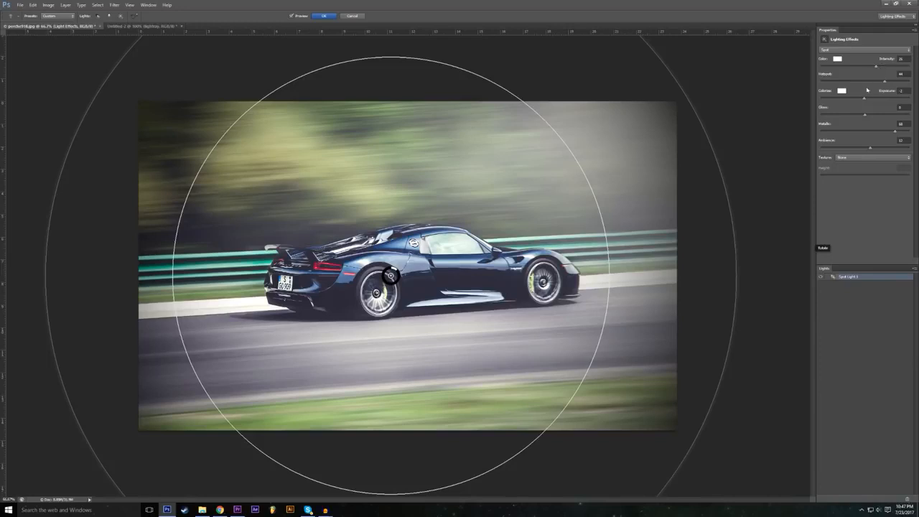
left_click_drag(886, 84, 866, 91)
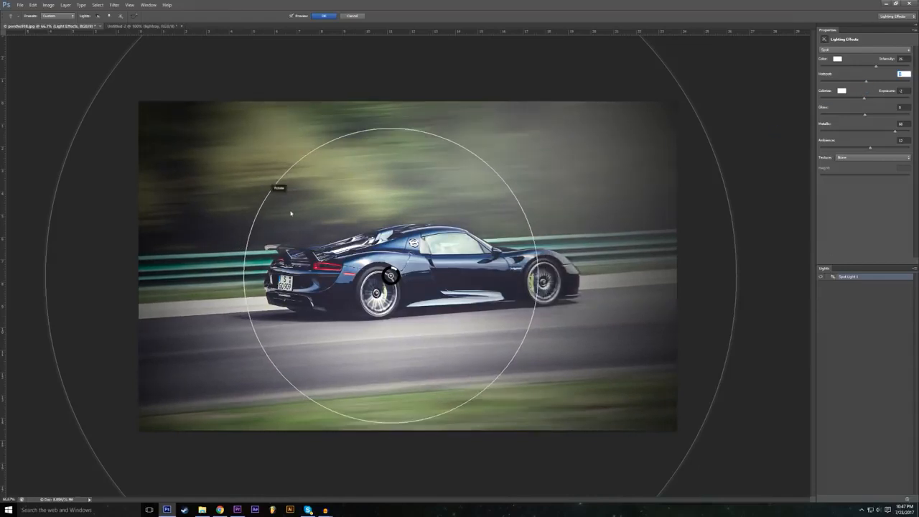
left_click_drag(390, 275, 441, 259)
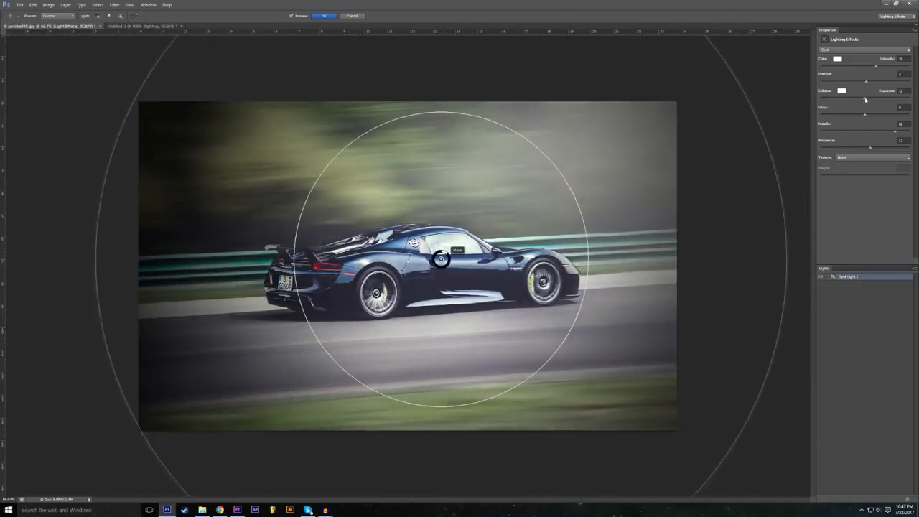
Step: Raise the spot light's exposure, lower its gloss and ambience, set Metallic to 100, and apply the Lighting Effects filter
left_click_drag(866, 99, 877, 102)
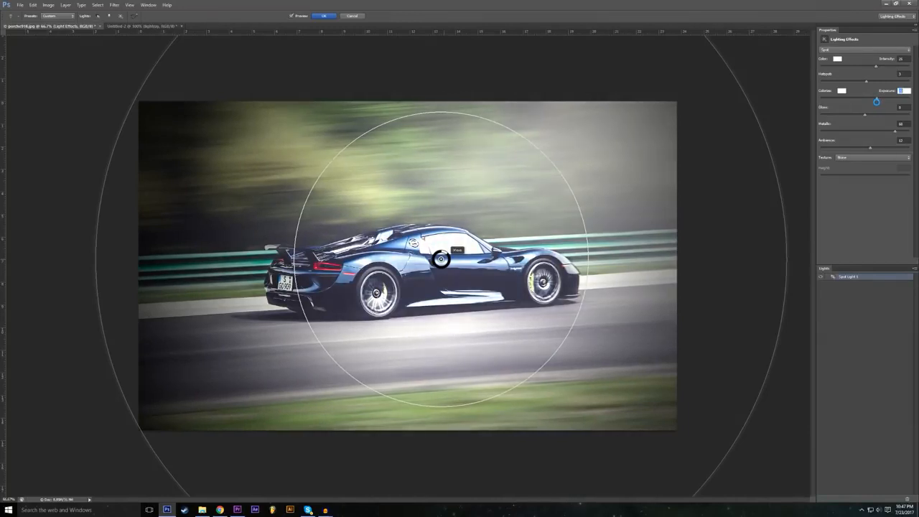
left_click_drag(872, 116, 834, 123)
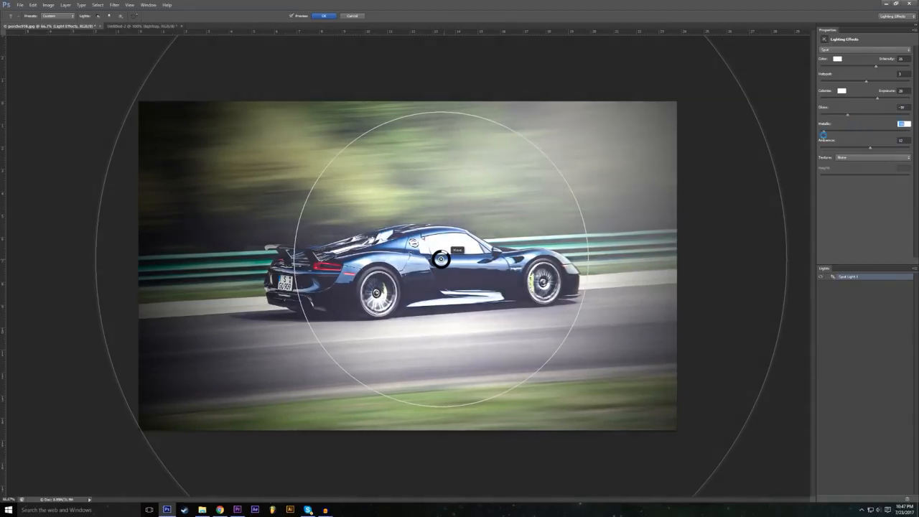
left_click_drag(833, 134, 863, 150)
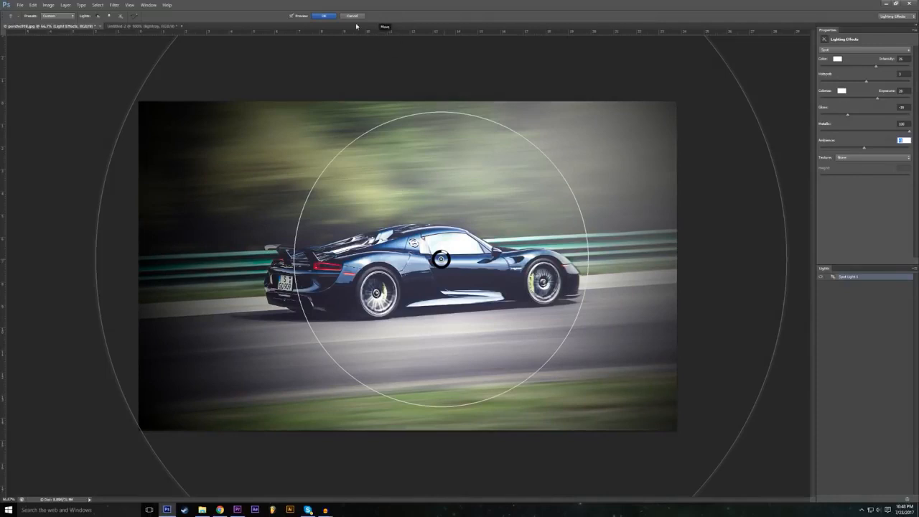
left_click(324, 15)
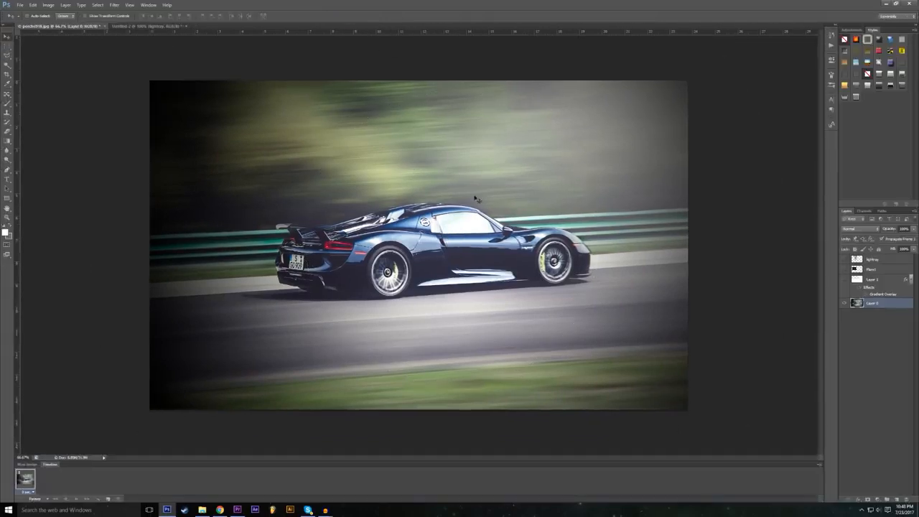